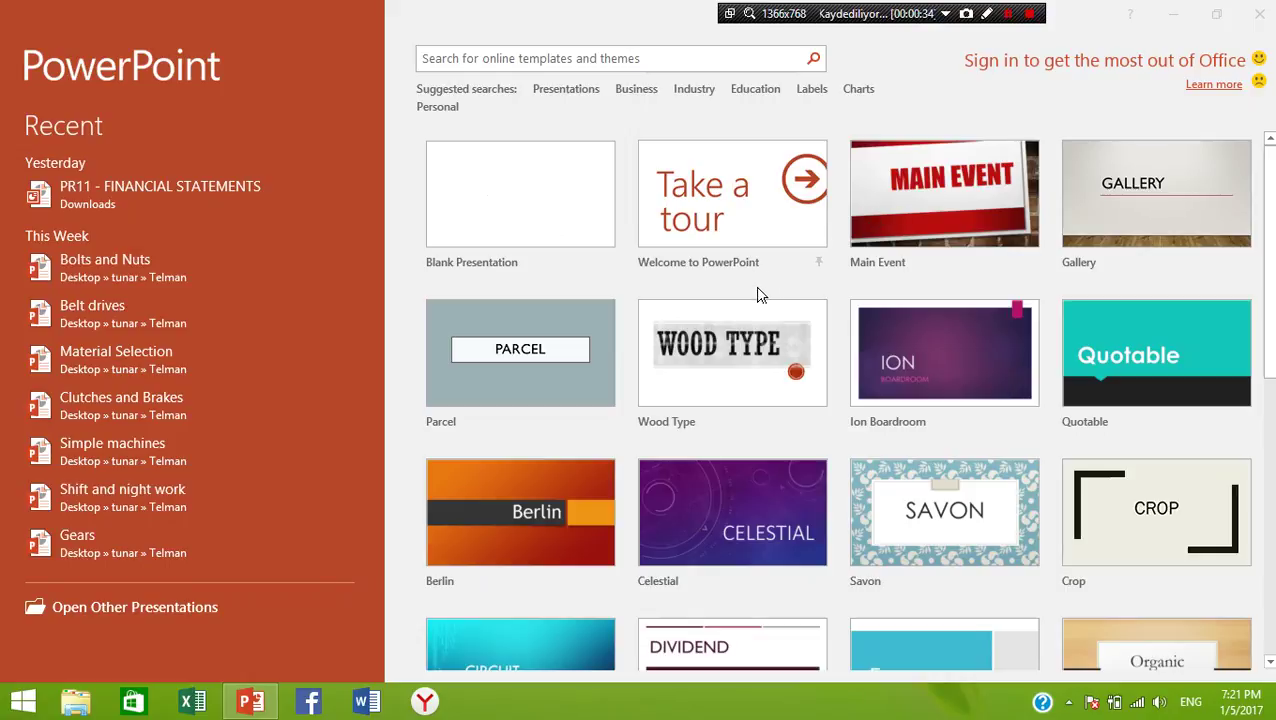
- Browse the start screen templates, try the Industry search, then return to the default template gallery
click(1269, 193)
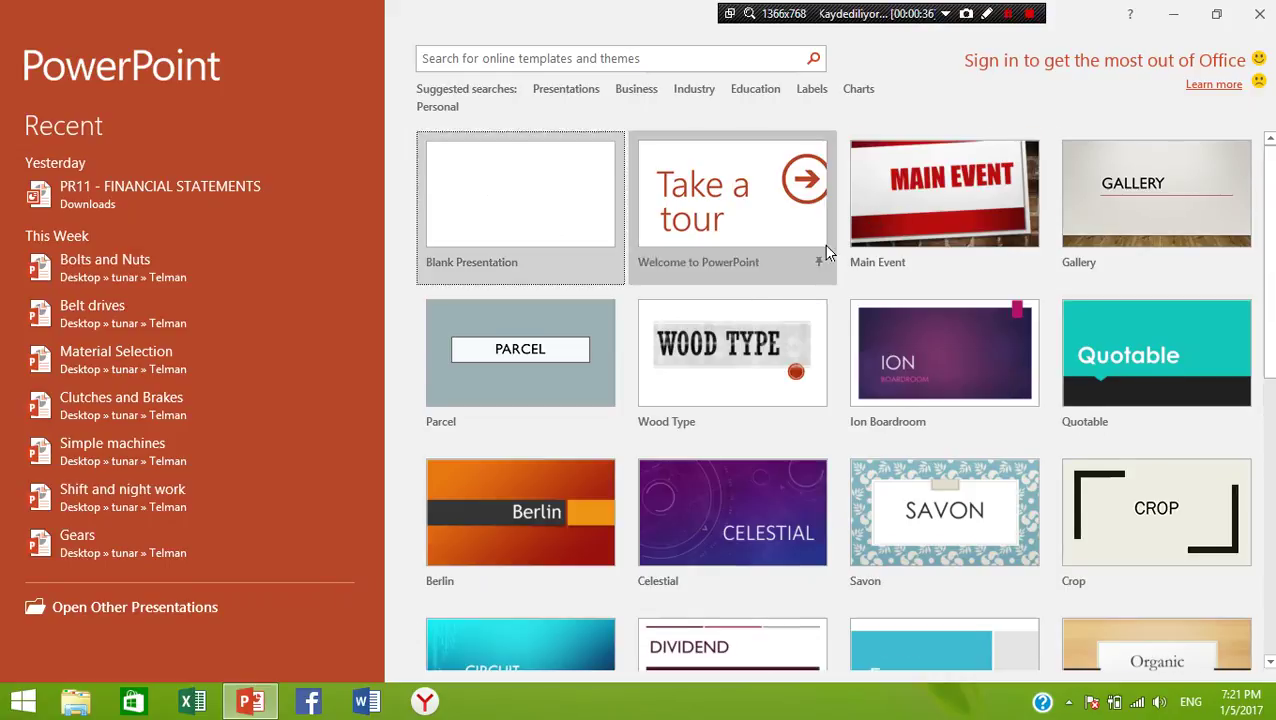
scroll(826, 252, down, 1)
scroll(826, 252, down, 1)
scroll(826, 252, down, 1)
scroll(826, 252, down, 2)
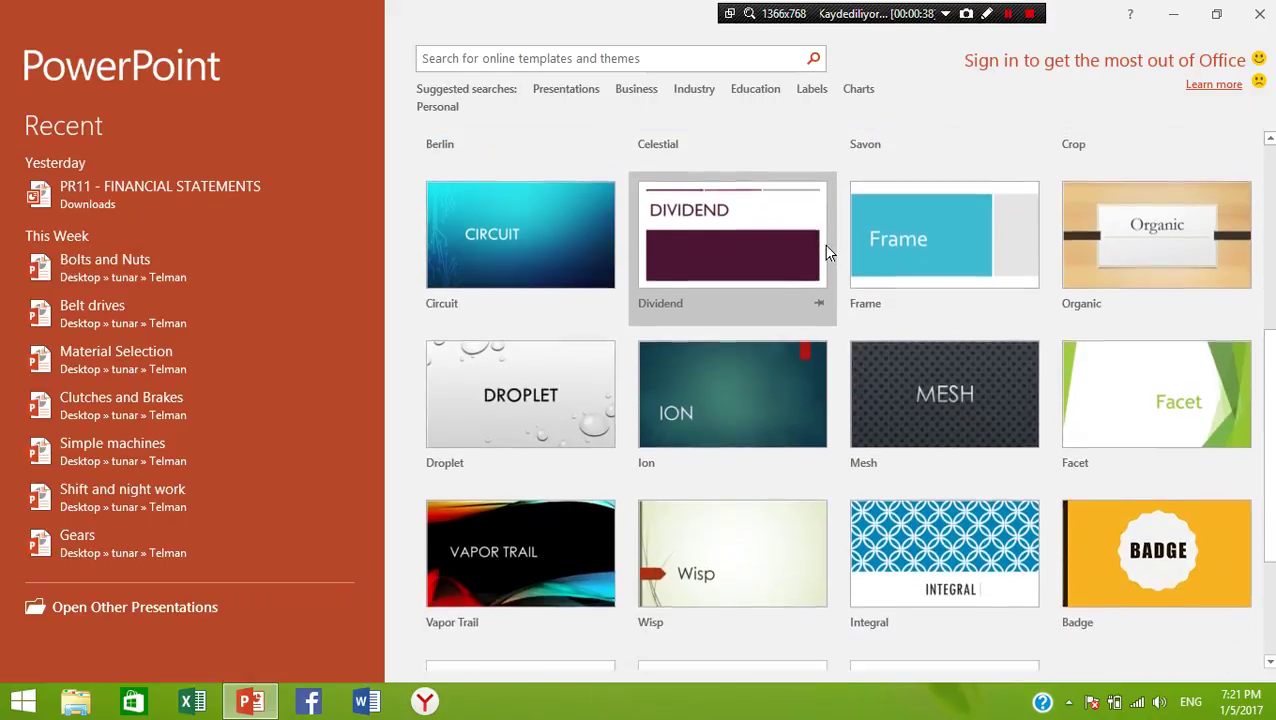
scroll(826, 252, down, 1)
scroll(826, 252, down, 1)
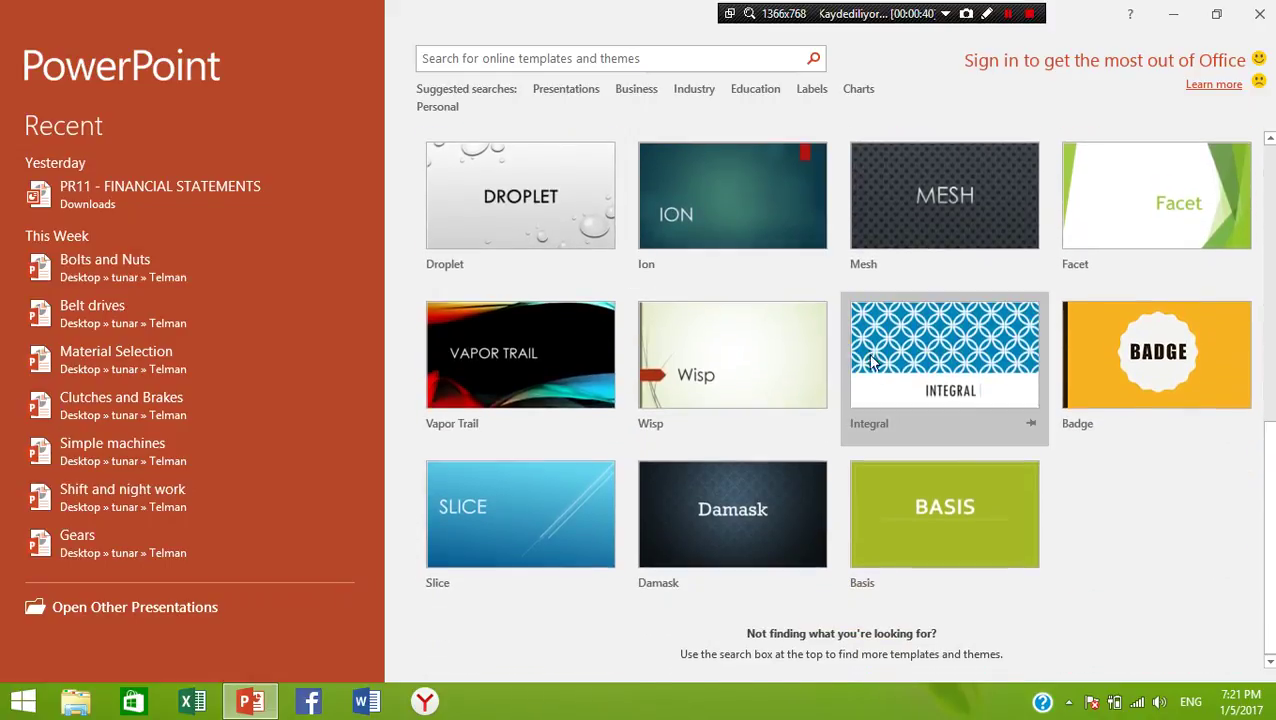
scroll(902, 356, up, 4)
scroll(902, 356, up, 3)
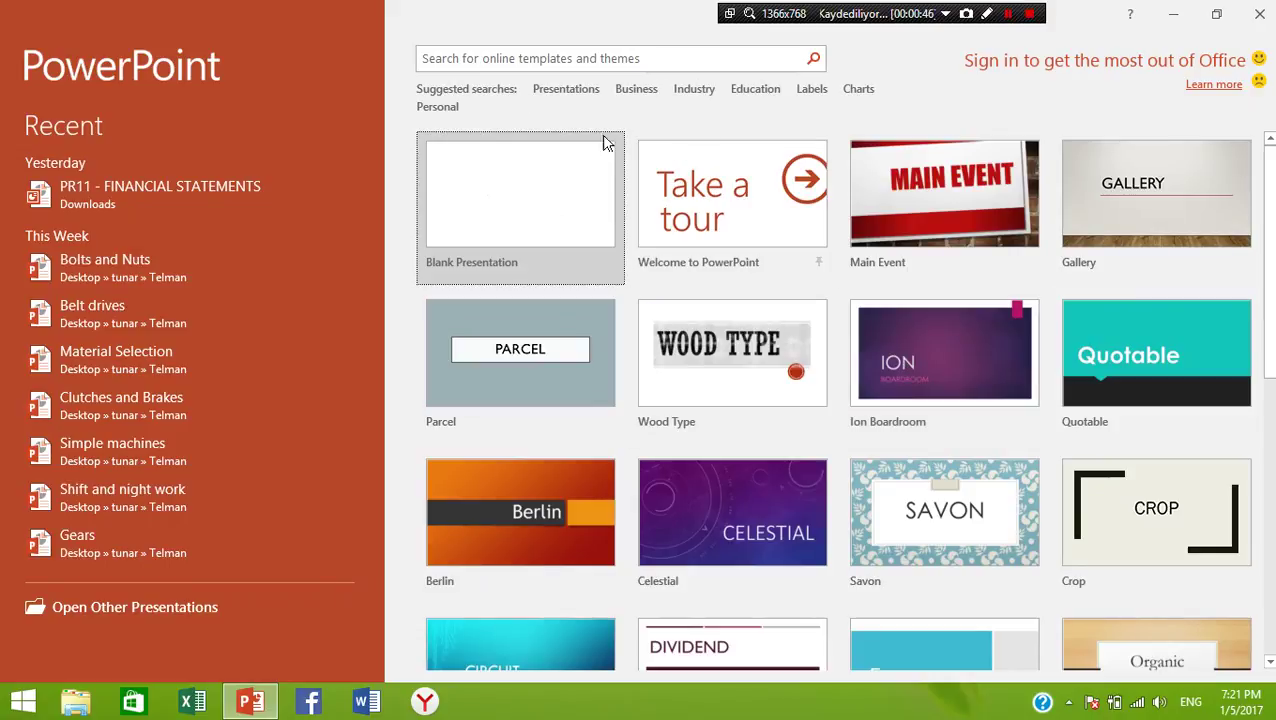
click(695, 92)
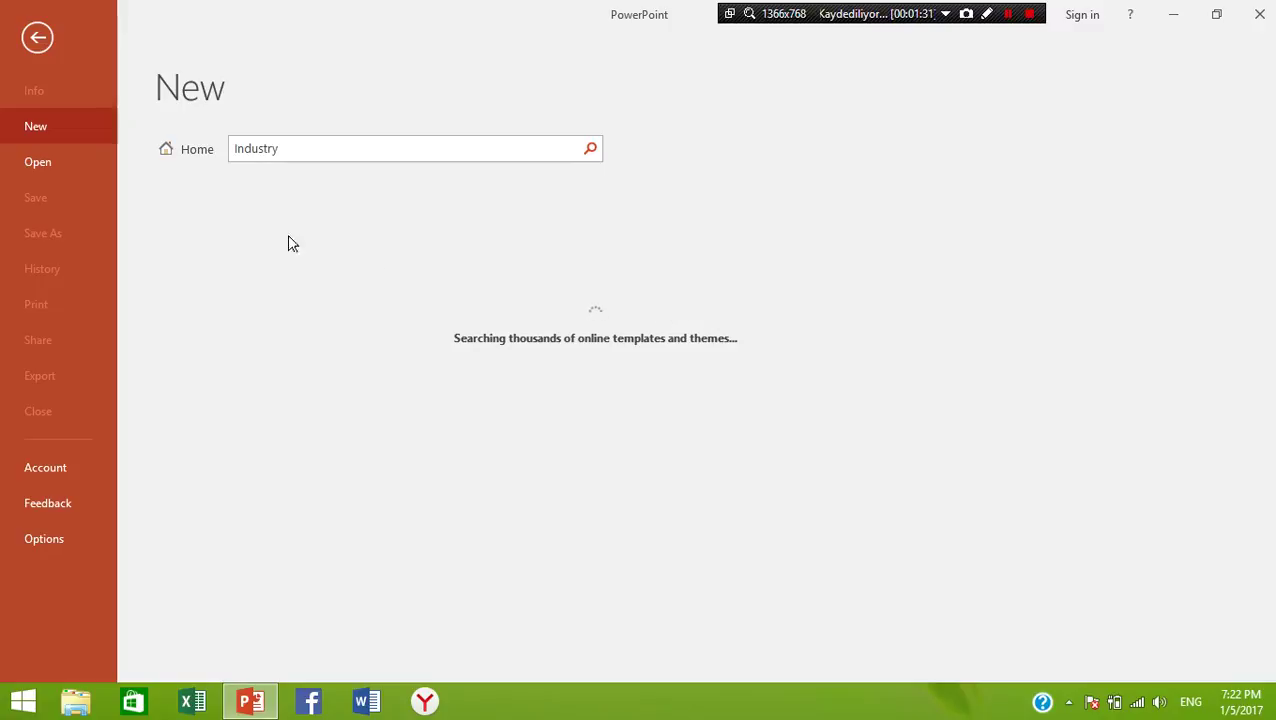
click(175, 149)
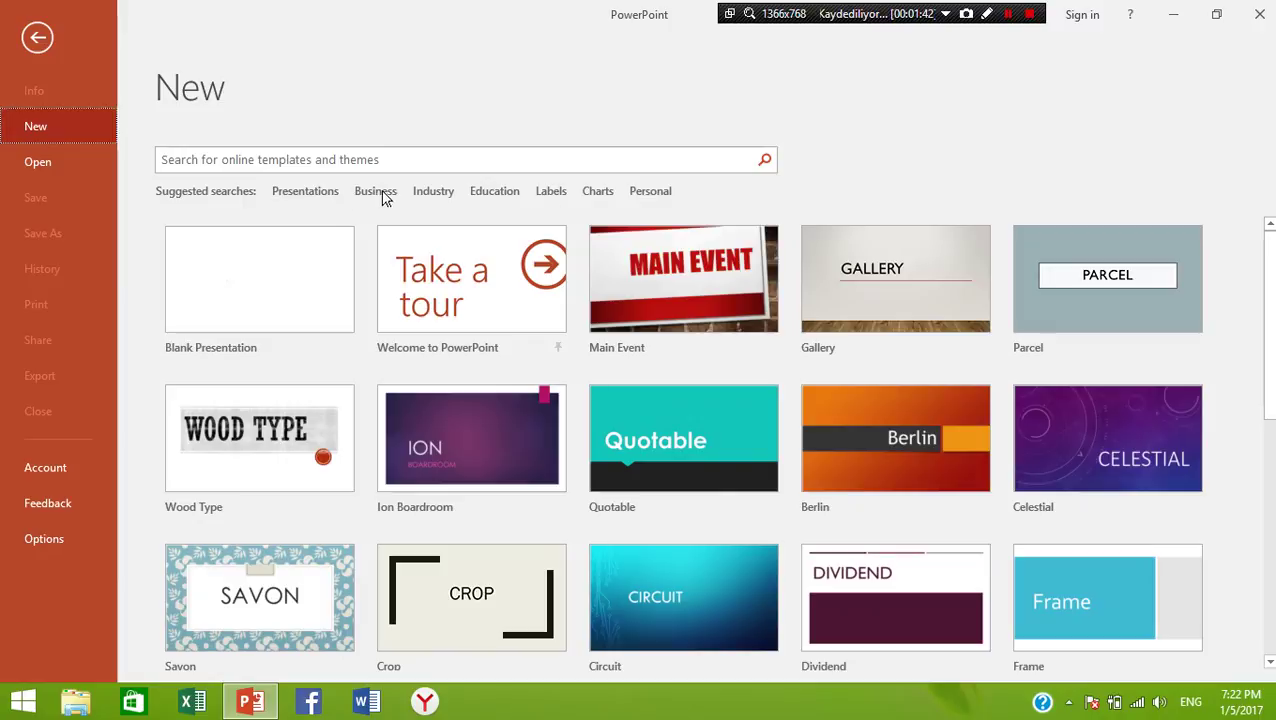
- Compare Main Event's green, red, orange and blue variants, then create the presentation in orange
click(692, 258)
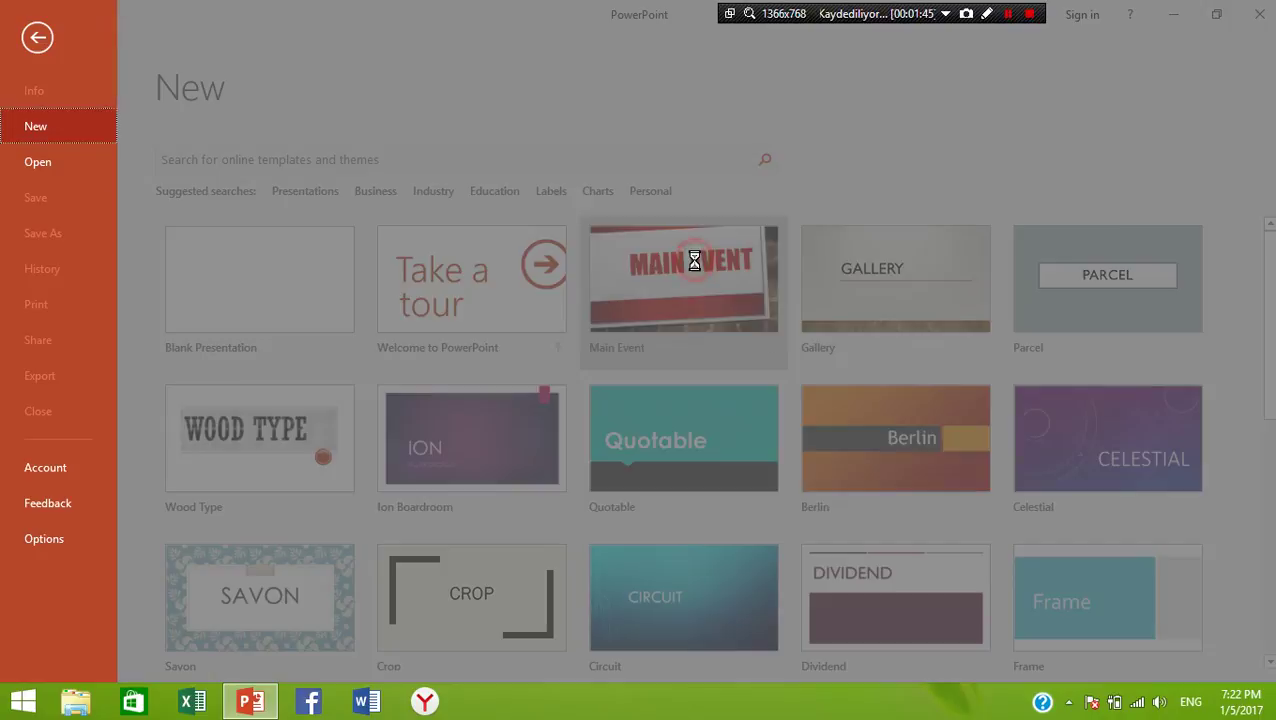
mouse_move(551, 366)
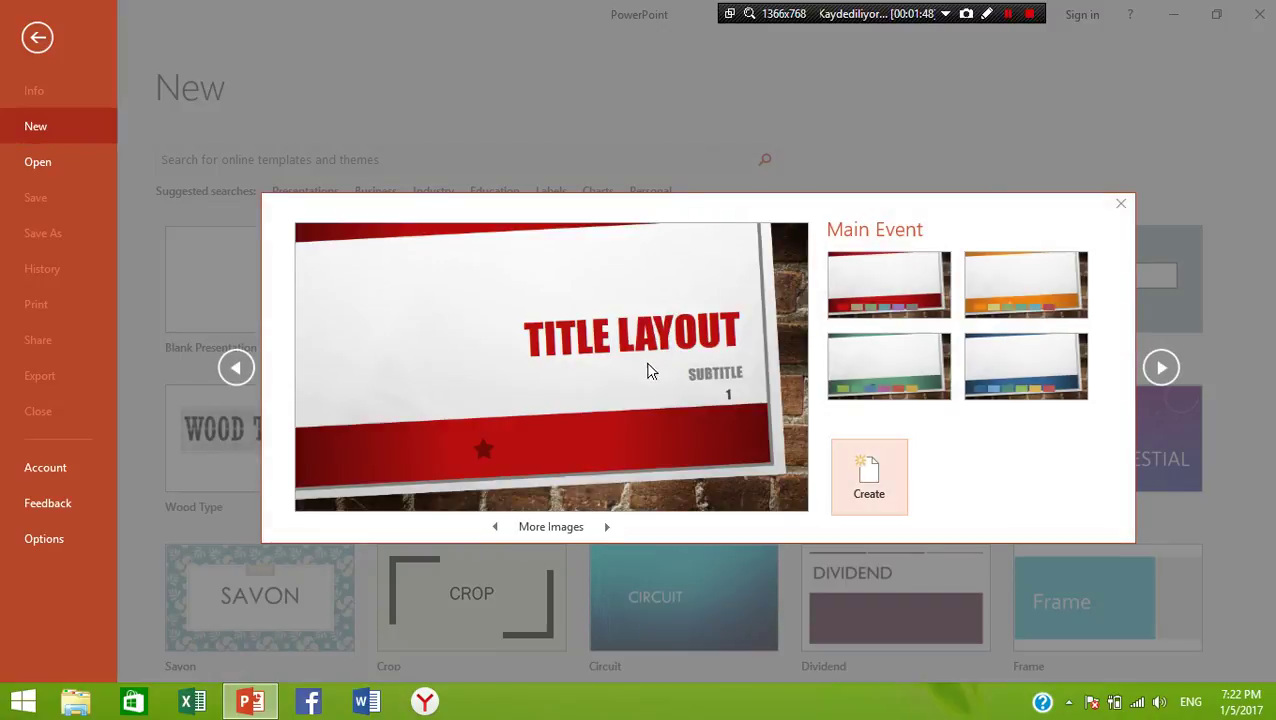
click(872, 356)
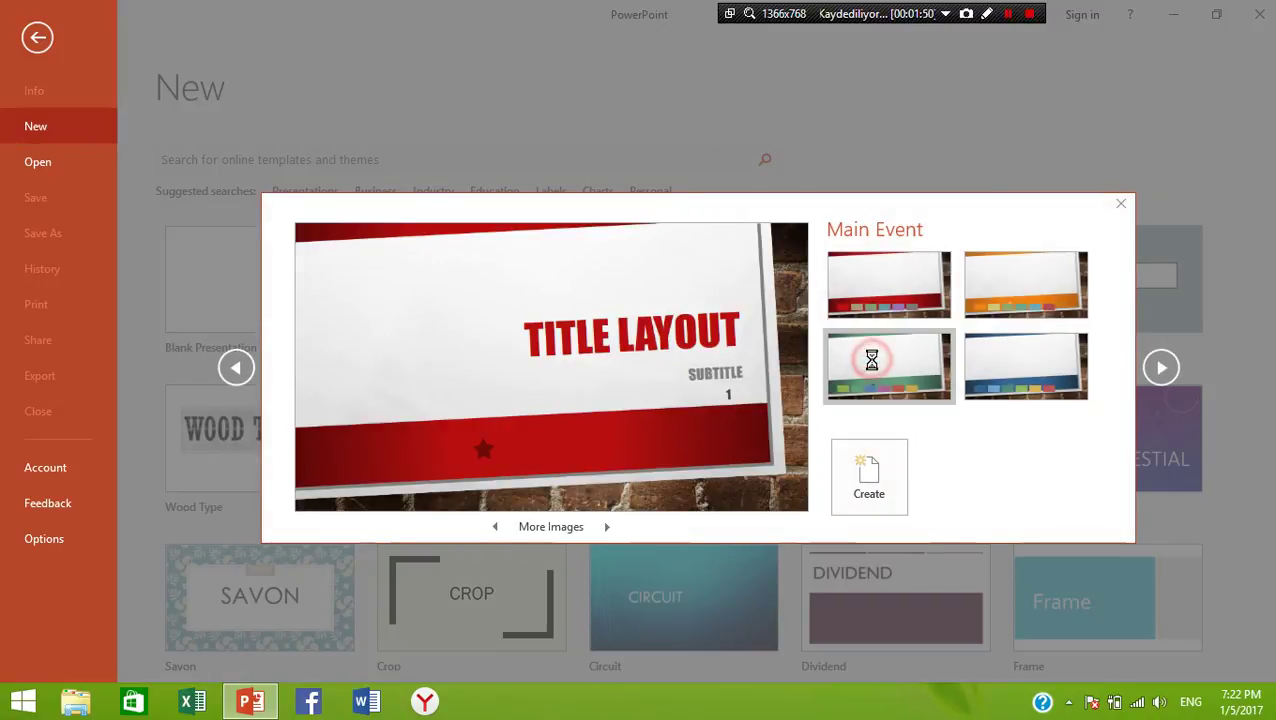
click(877, 291)
click(1015, 274)
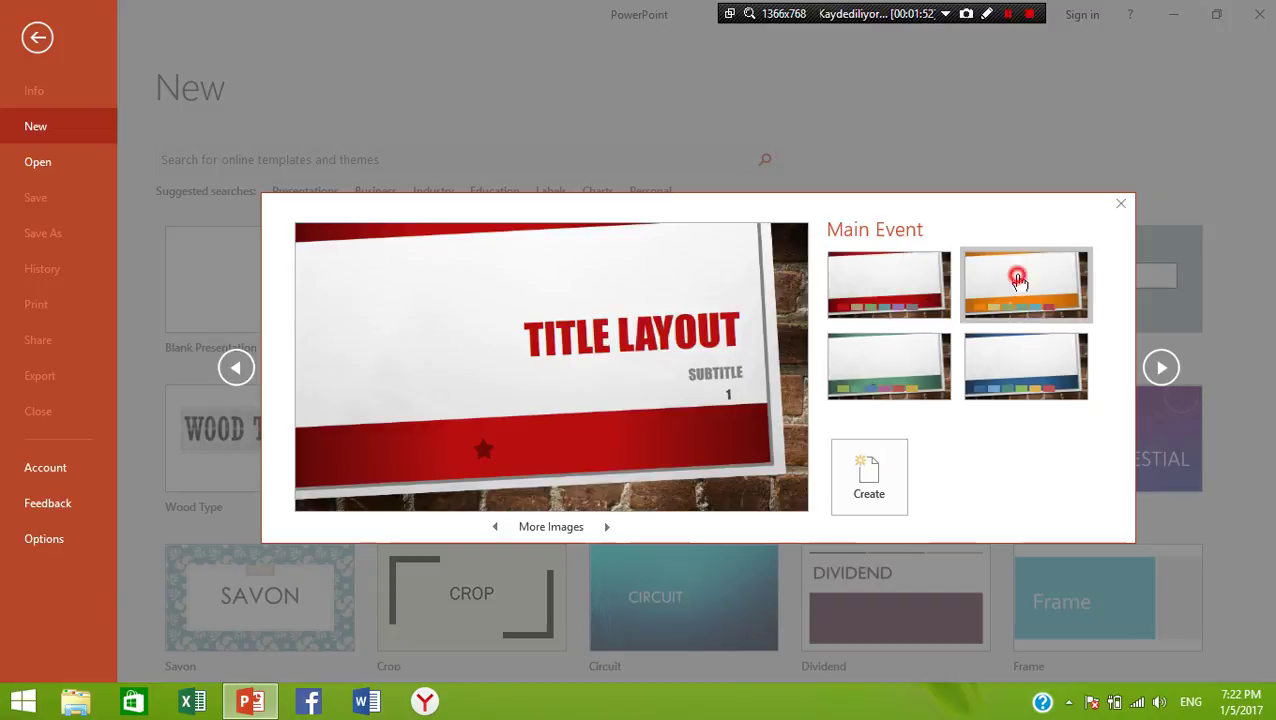
click(1045, 378)
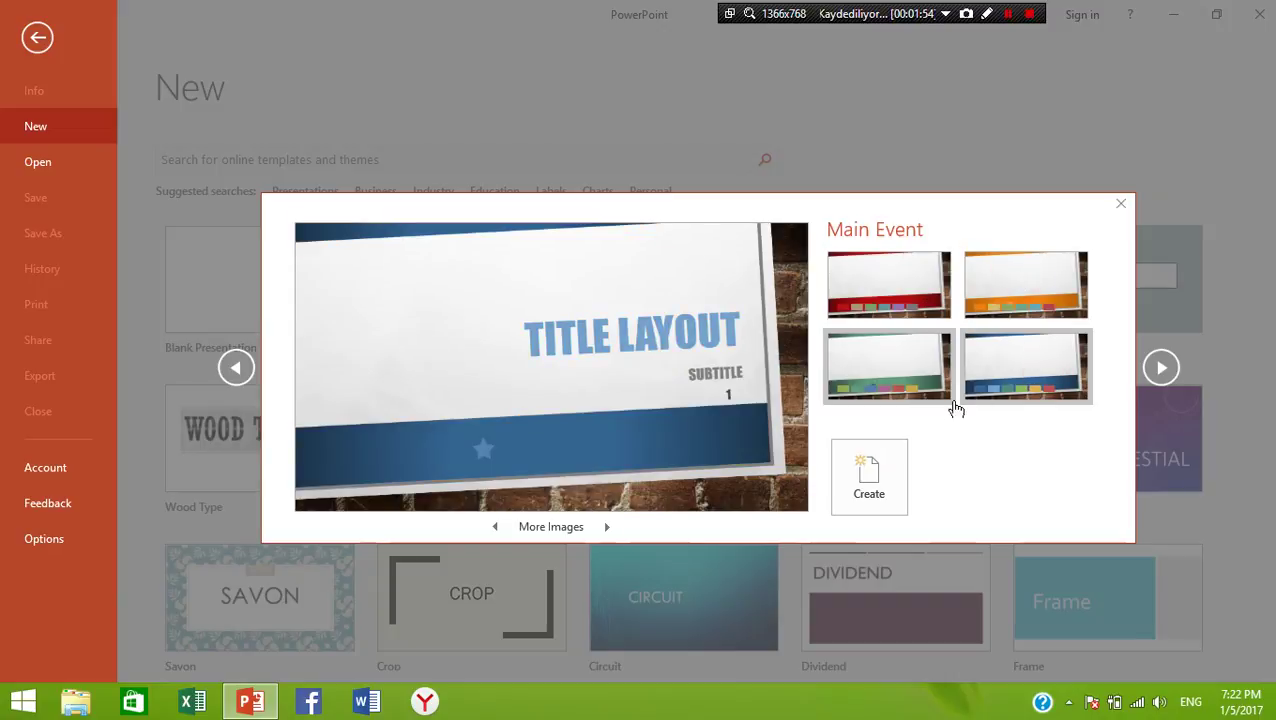
click(1014, 286)
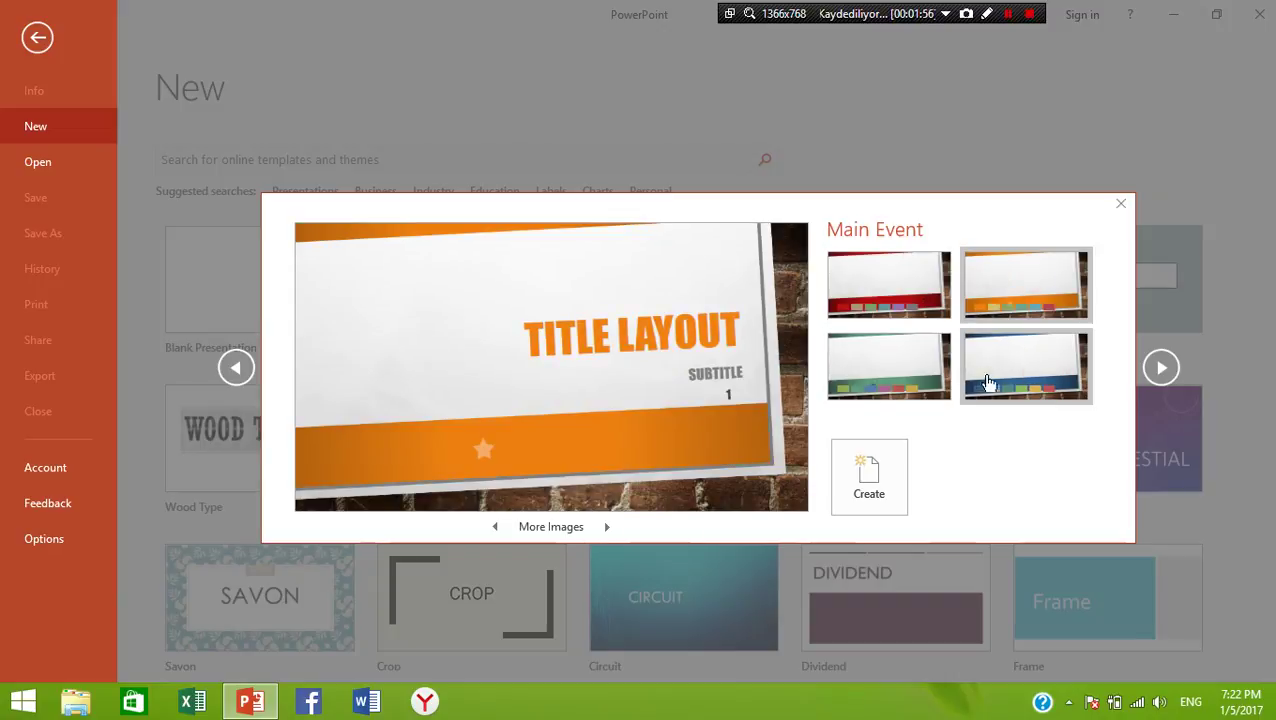
click(864, 482)
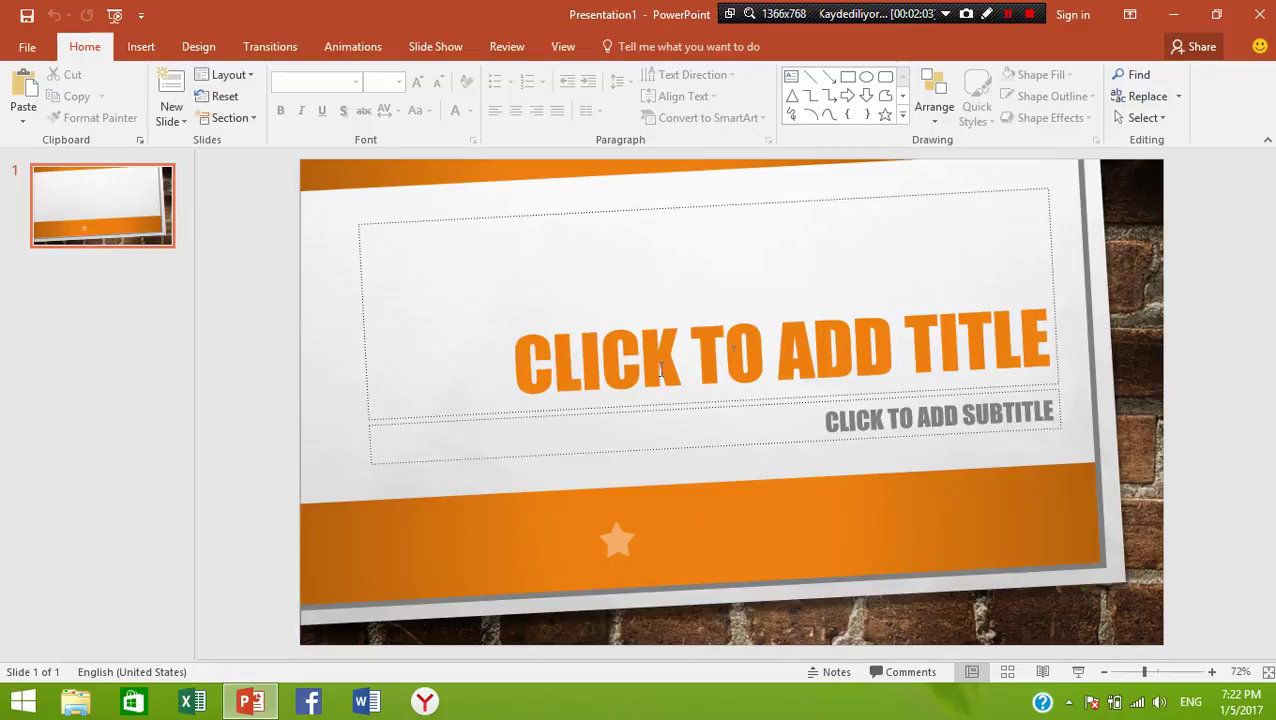
- Enter STUDY AND TRAVEL as the title slide's heading, leaving the subtitle ready for text
click(920, 356)
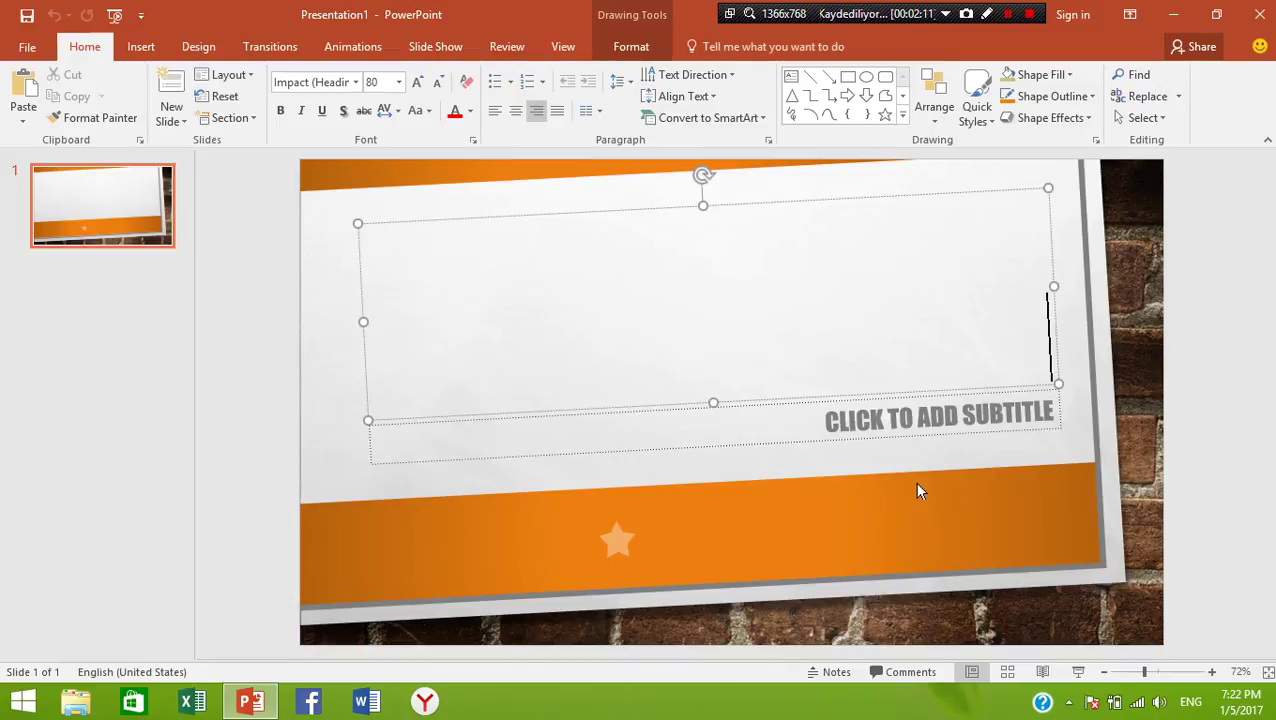
text(ST)
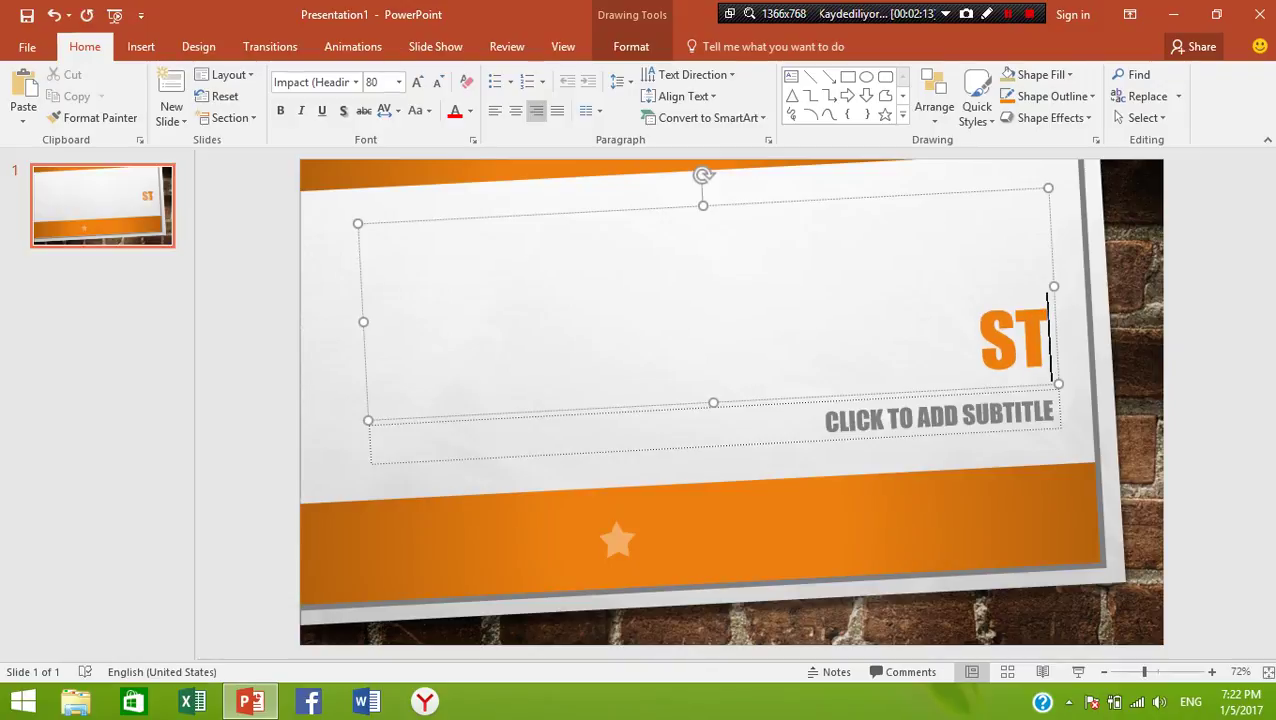
text(UDY)
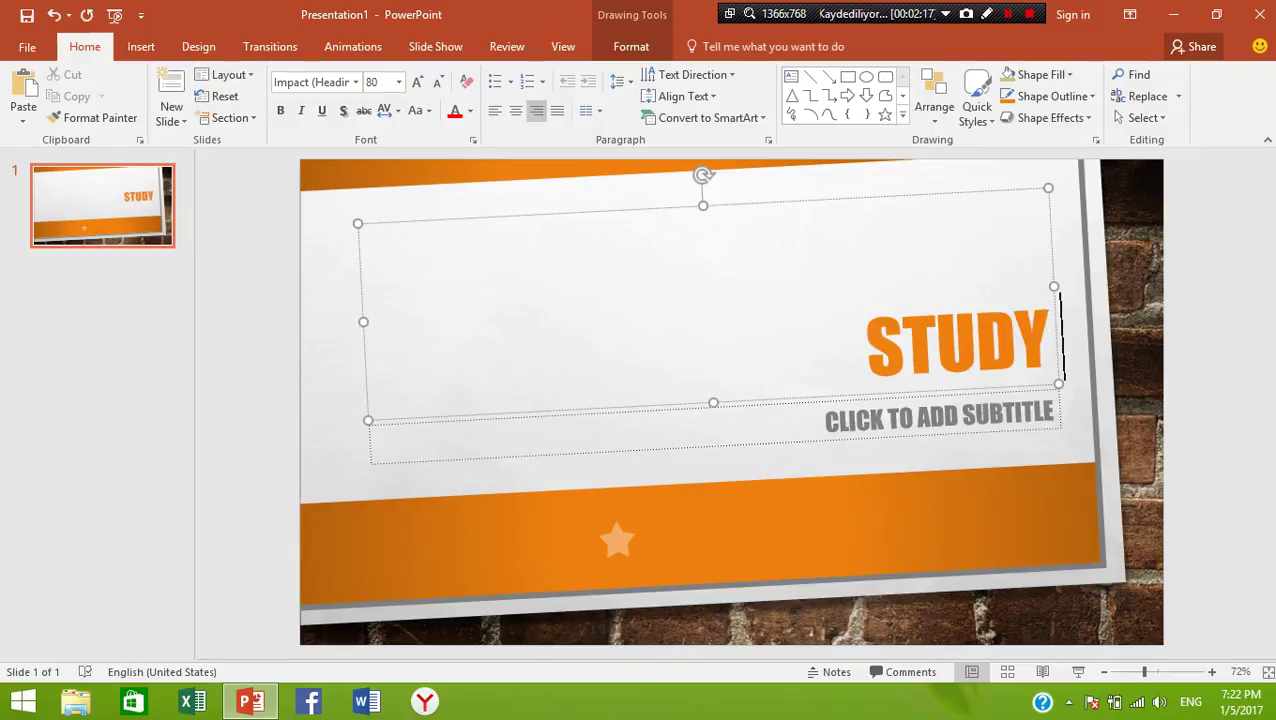
text( AND)
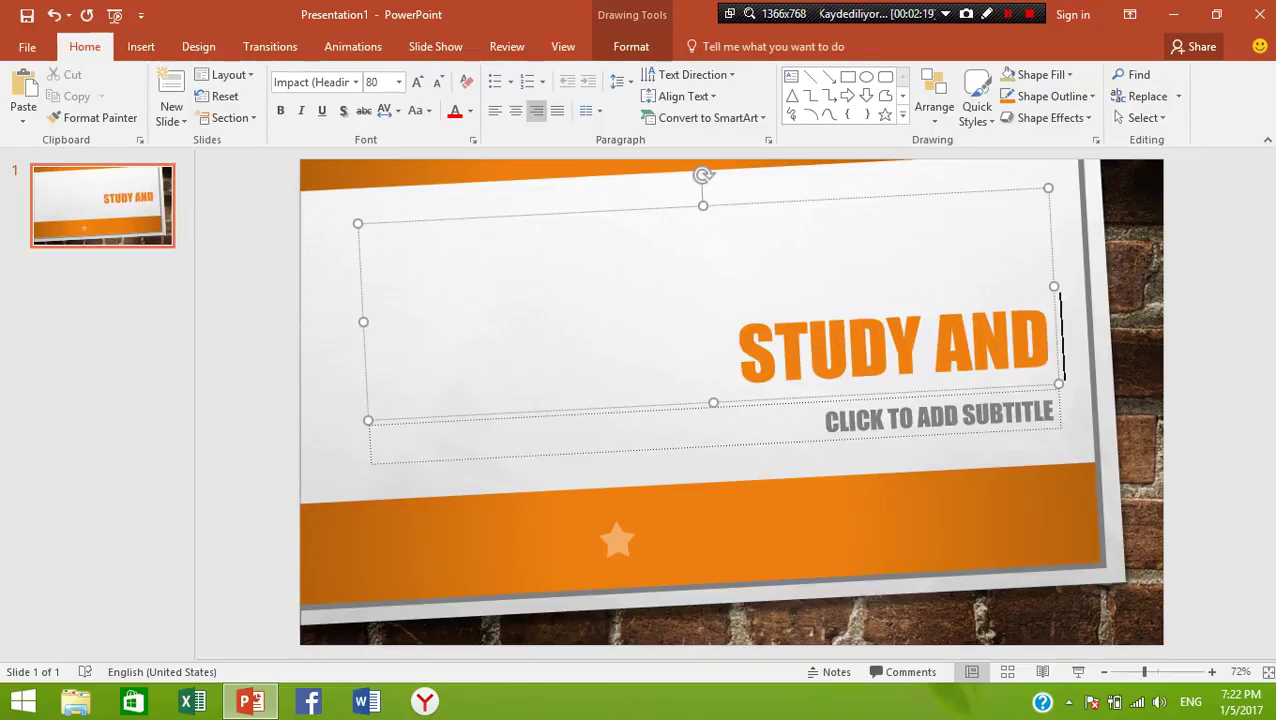
text( TRAVE)
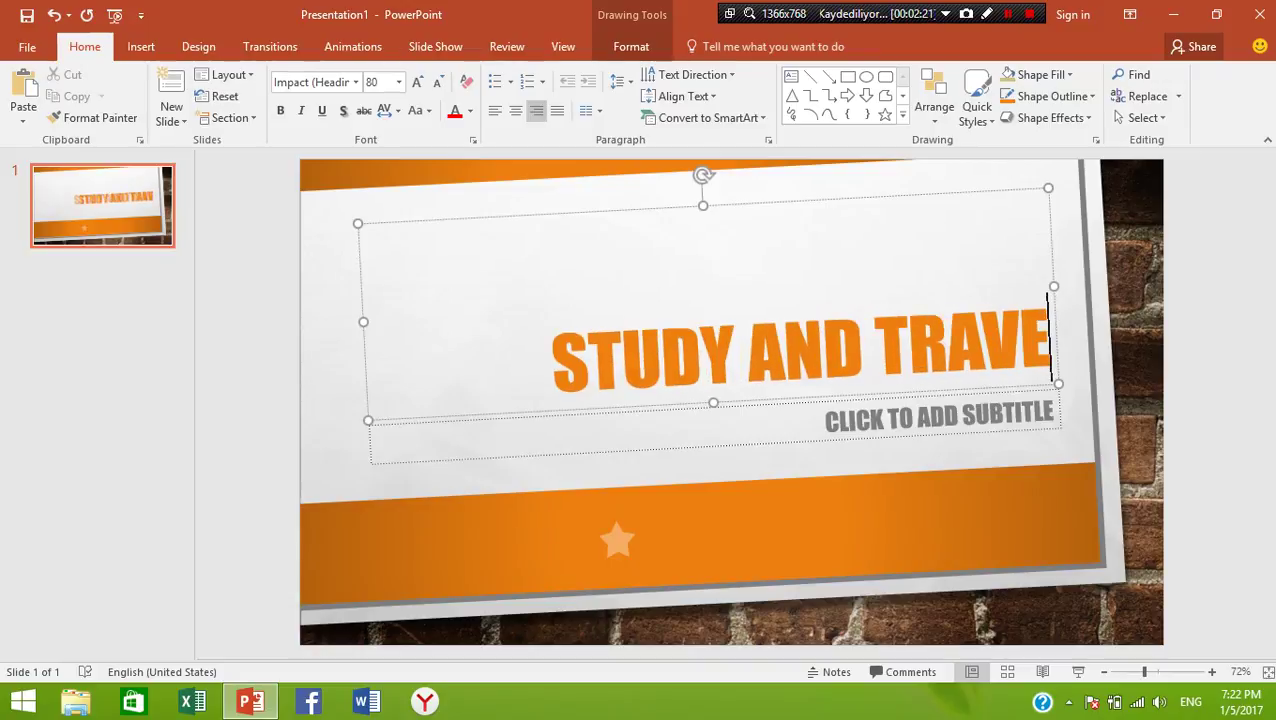
text(L)
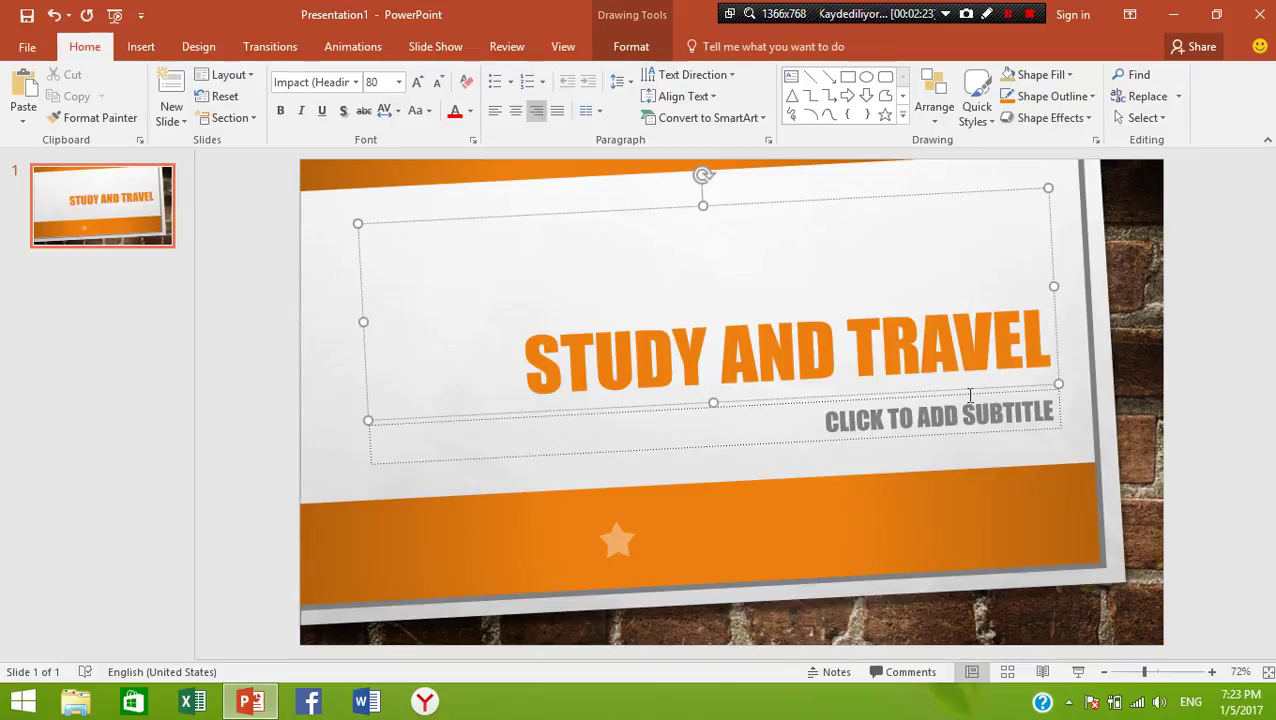
click(903, 415)
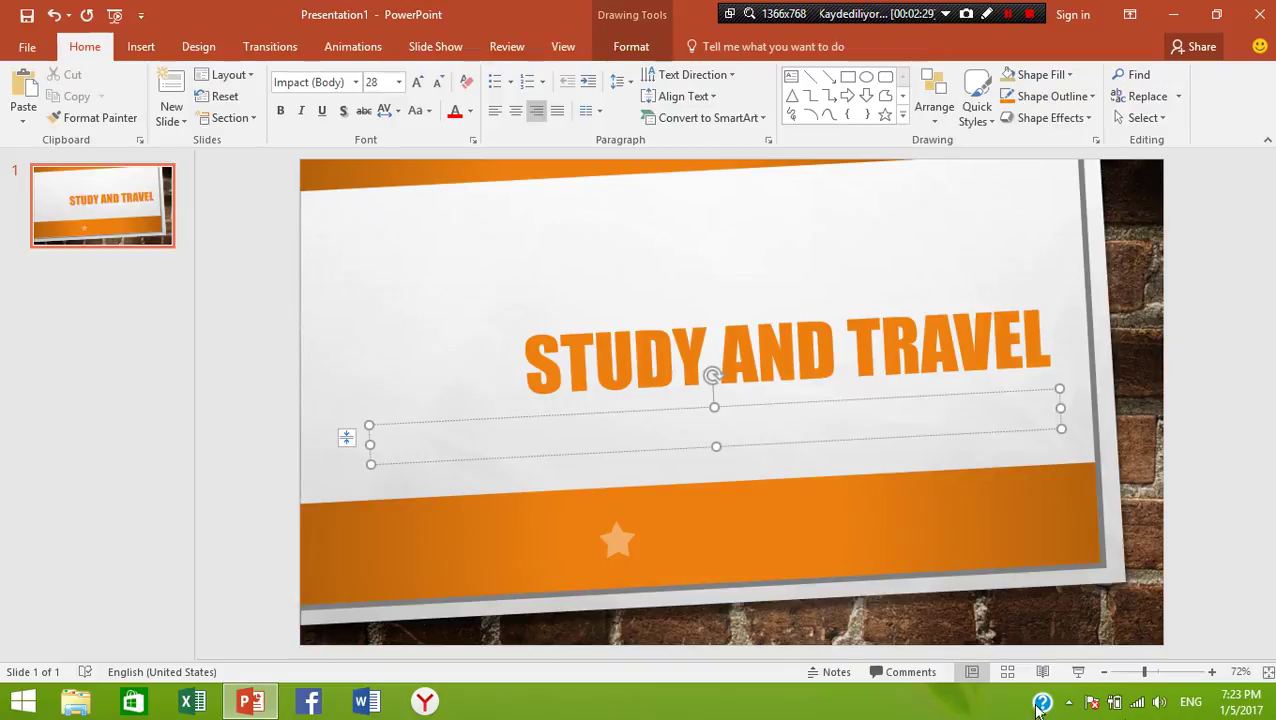
- Enter the presenter's full name in the title slide's subtitle
click(918, 327)
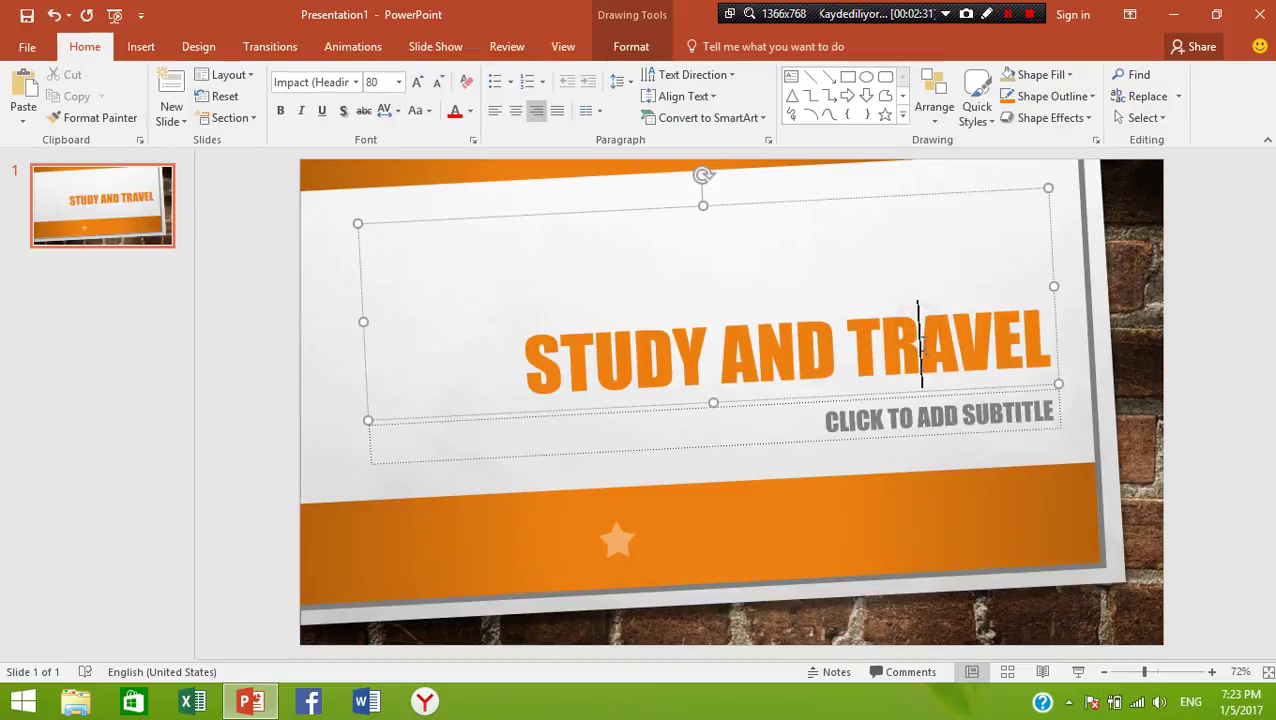
click(970, 414)
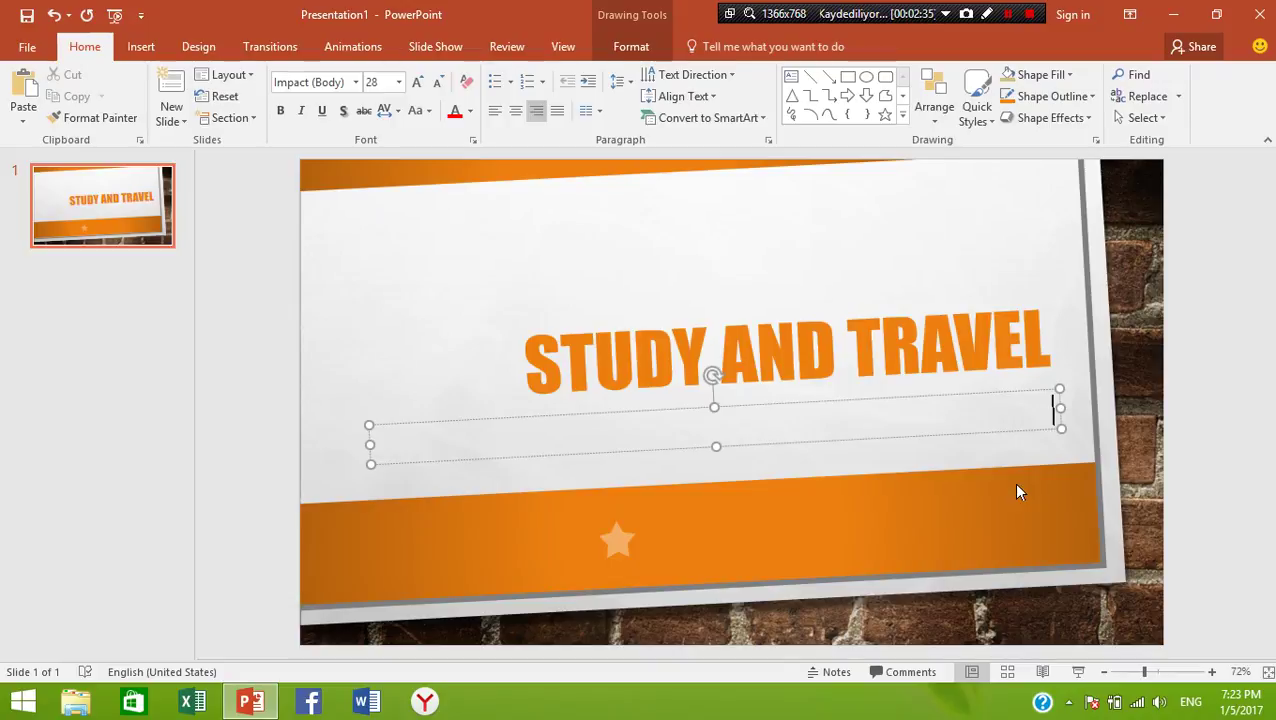
text(TUN)
text(AR A)
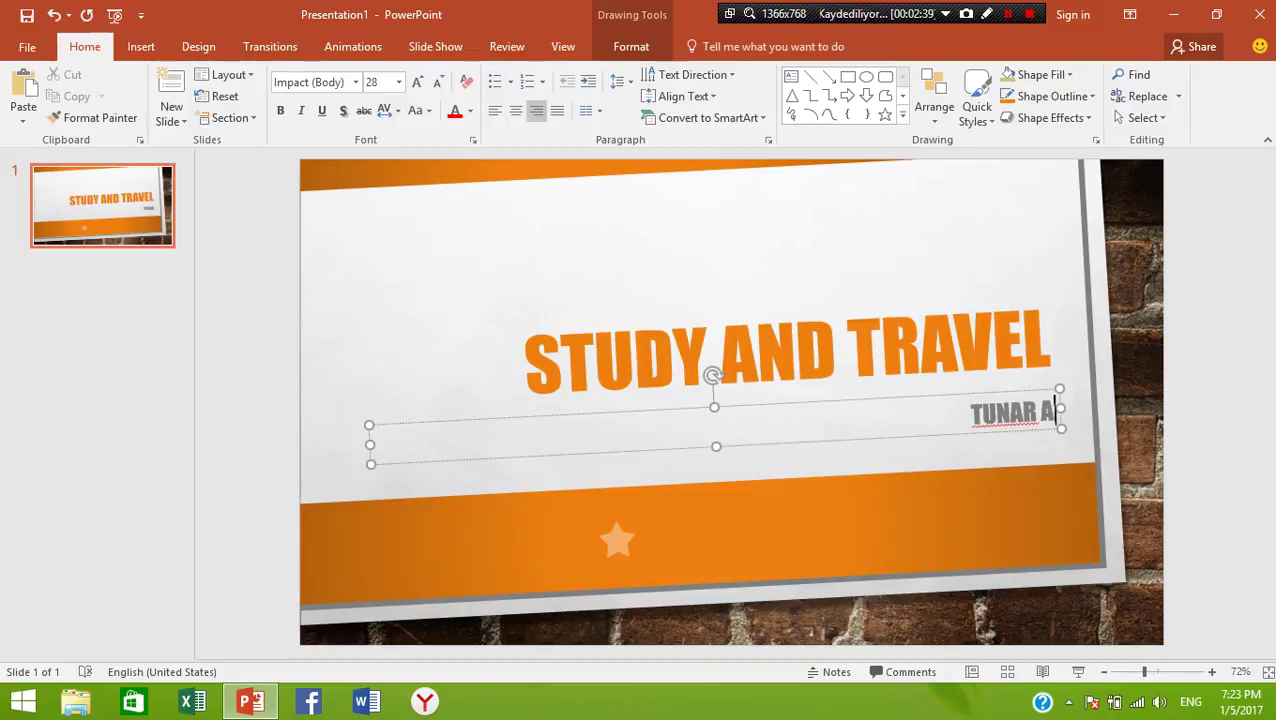
text(BUZERLI)
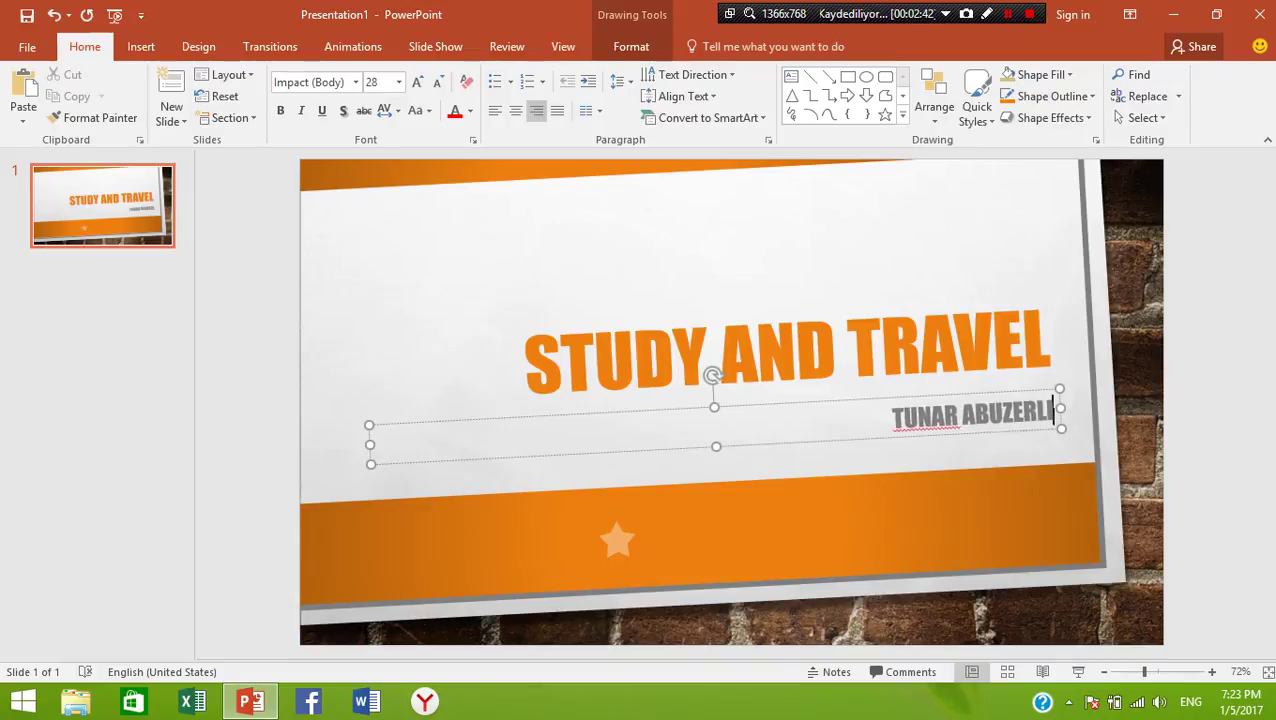
- Ignore All spelling flags on both words of the name, then select slide 1
click(931, 267)
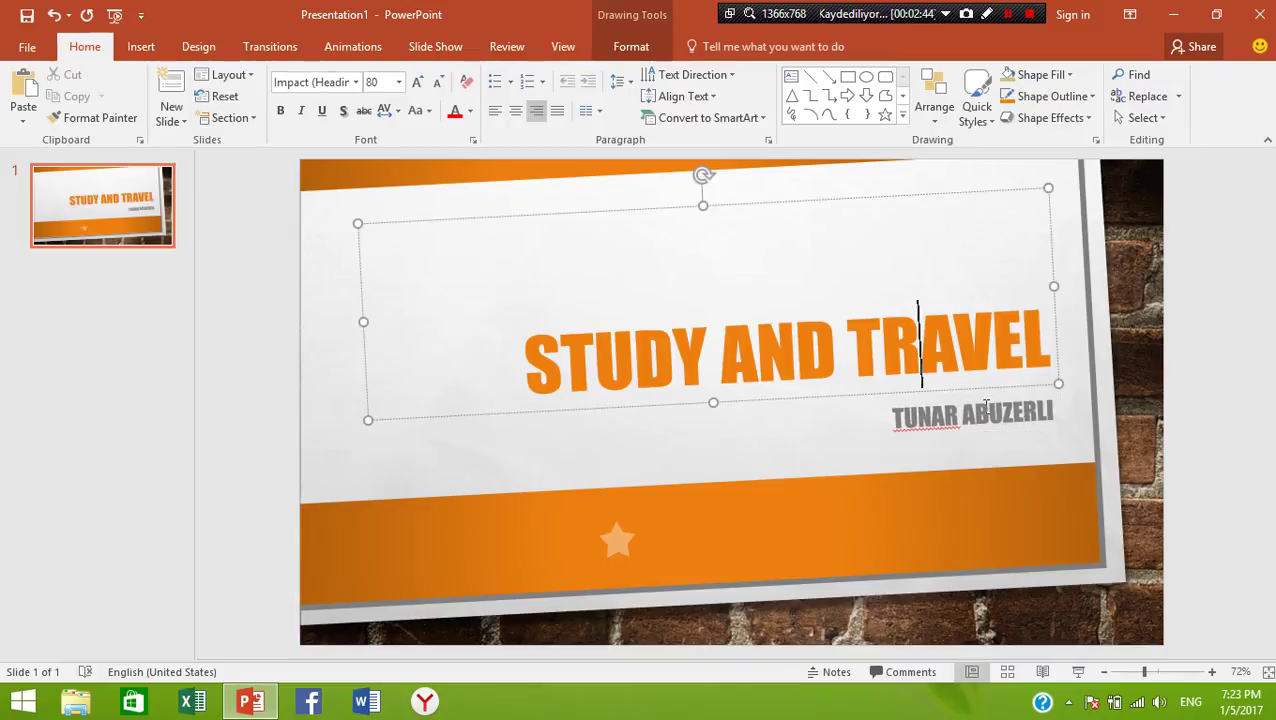
click(958, 422)
right_click(958, 424)
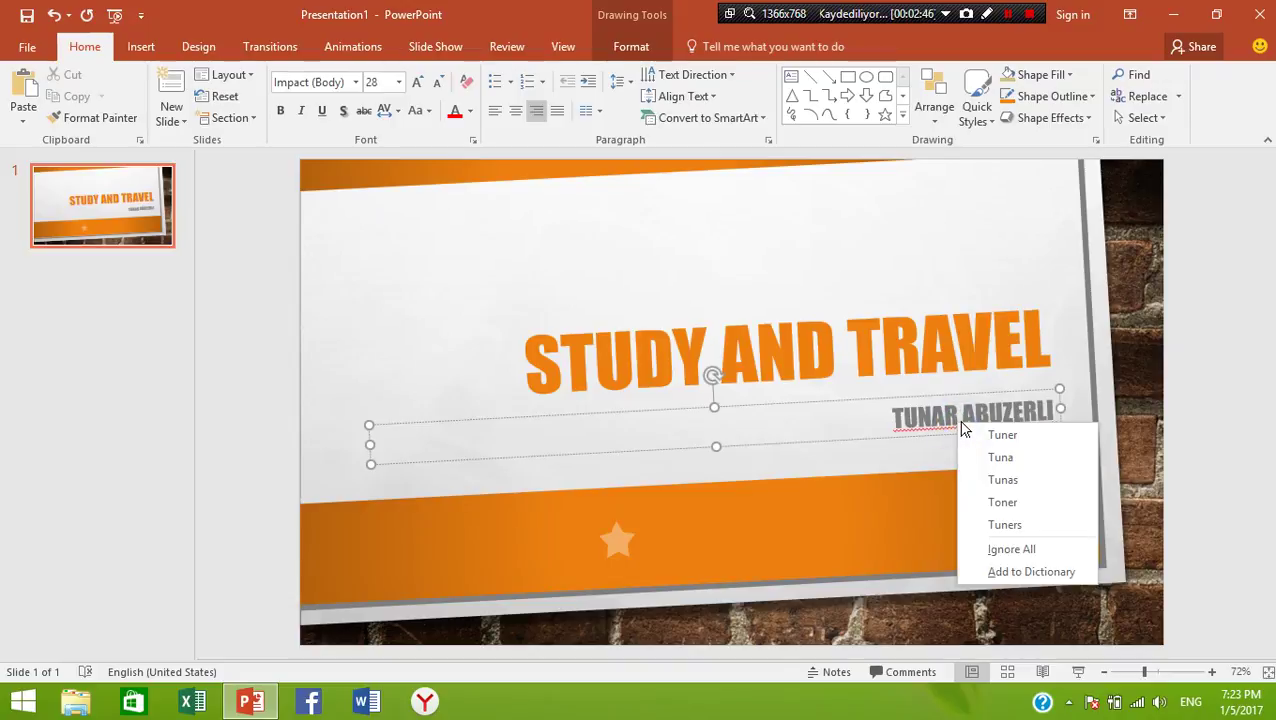
click(1035, 549)
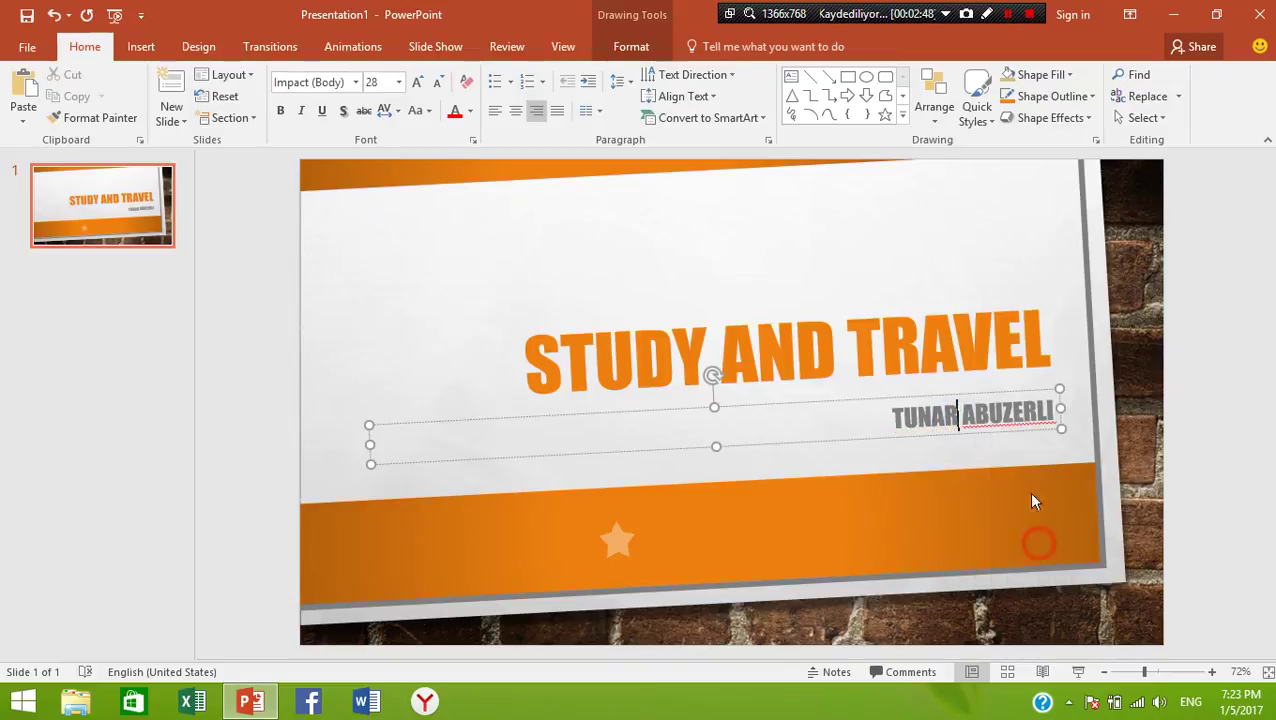
right_click(1052, 413)
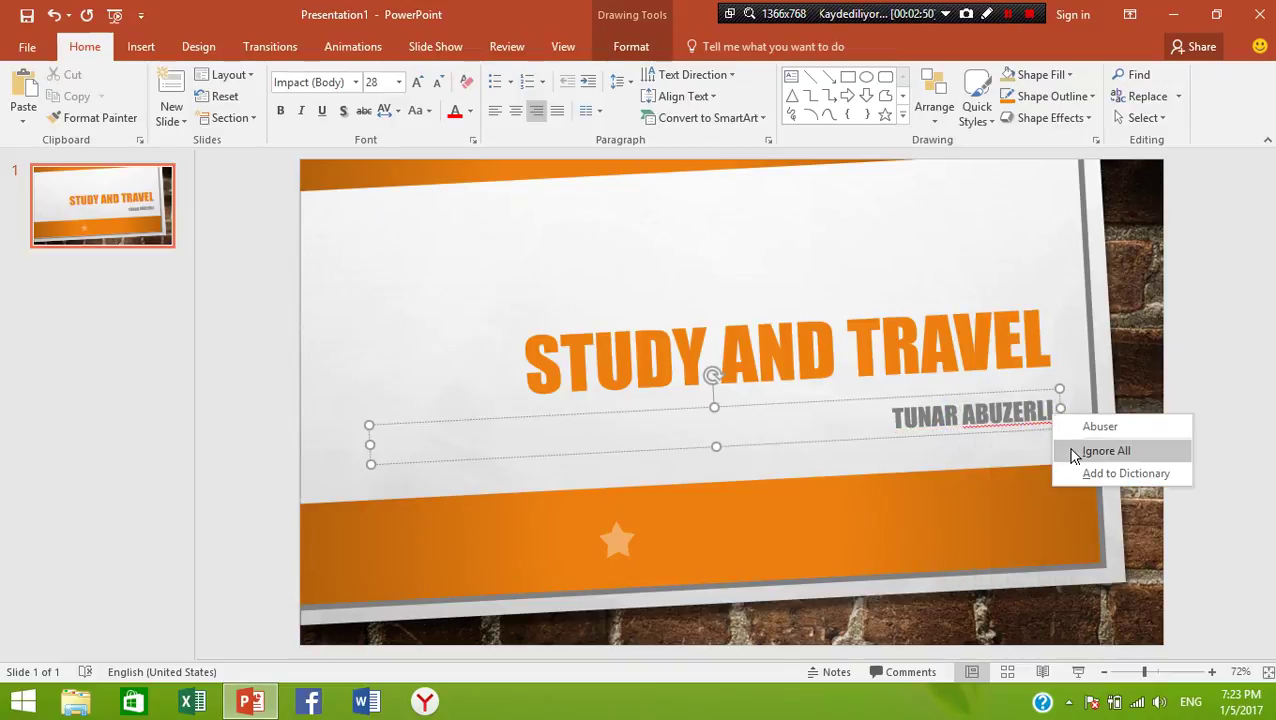
click(1072, 449)
click(990, 345)
click(558, 452)
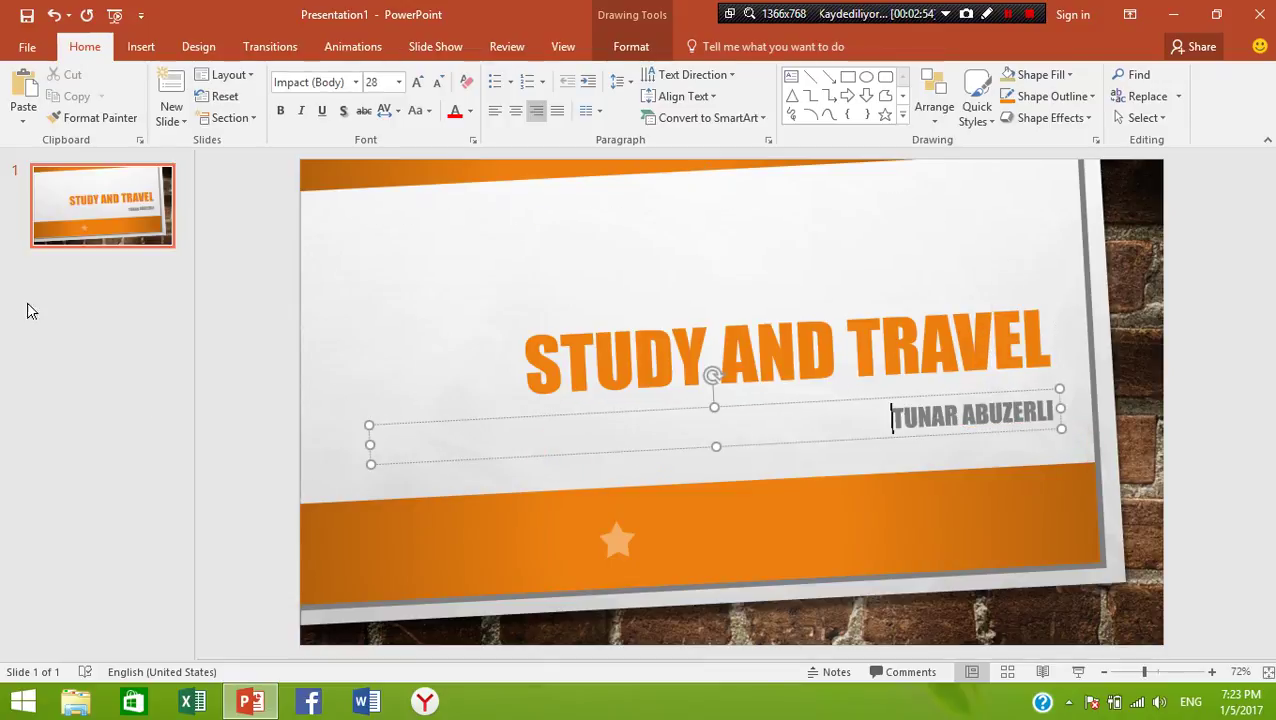
click(78, 200)
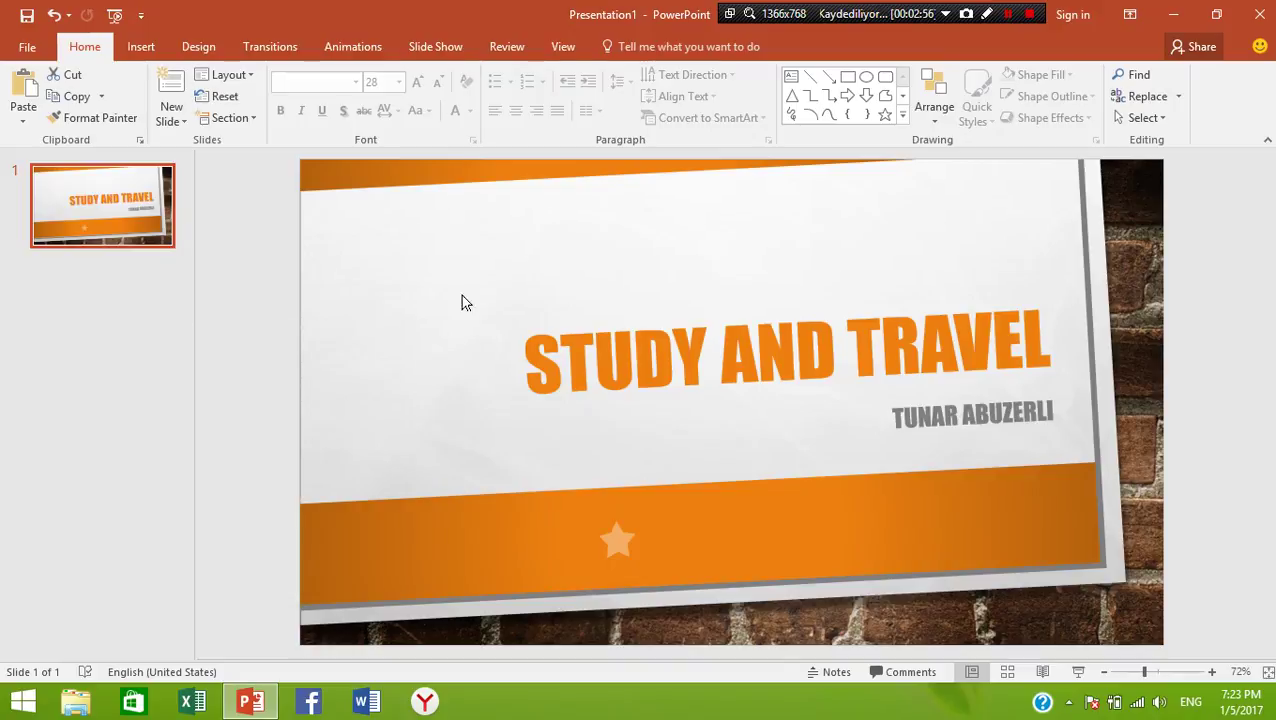
- Add a second slide titled COMPYUTER PROQRAMLARI, with its body placeholder ready for text
click(167, 93)
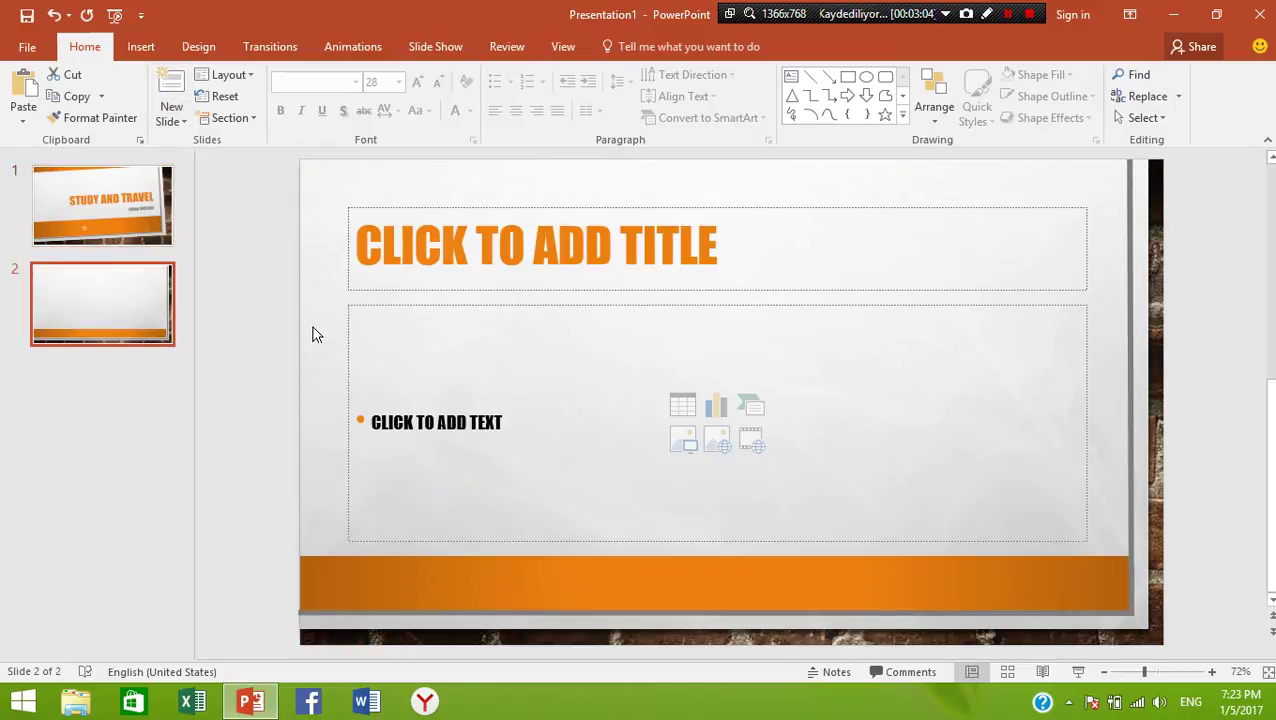
click(530, 265)
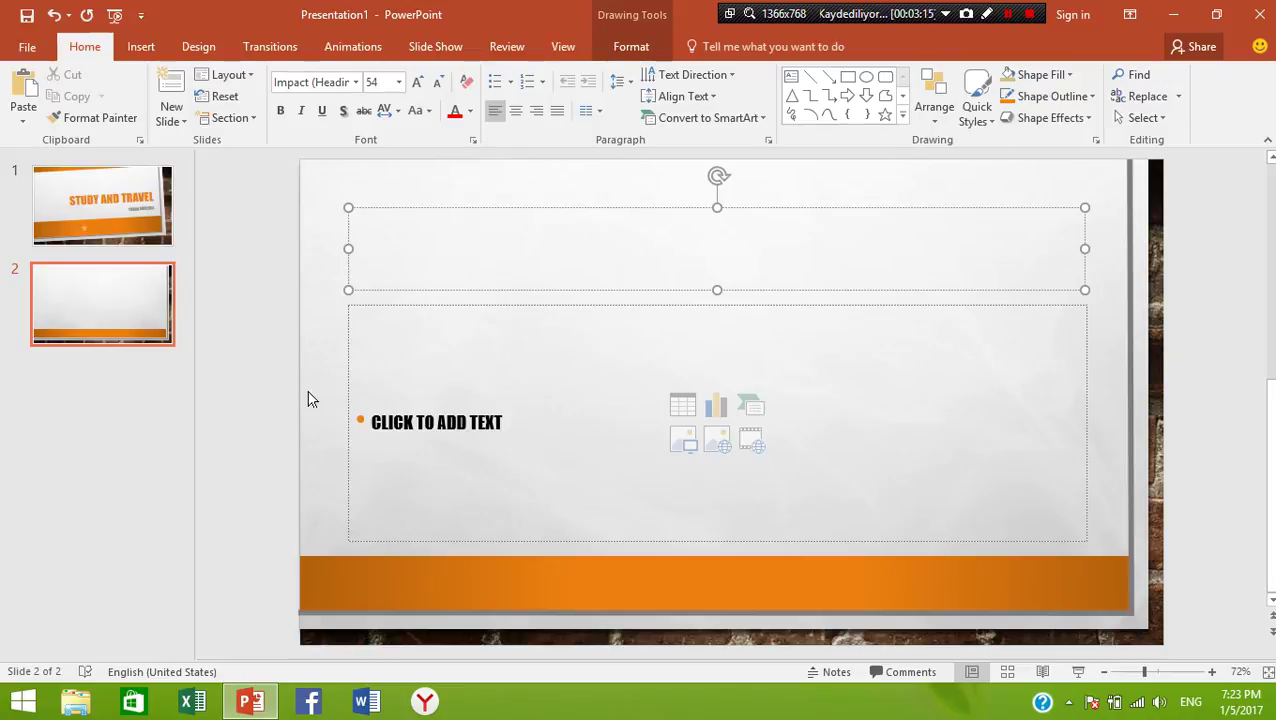
text(COM)
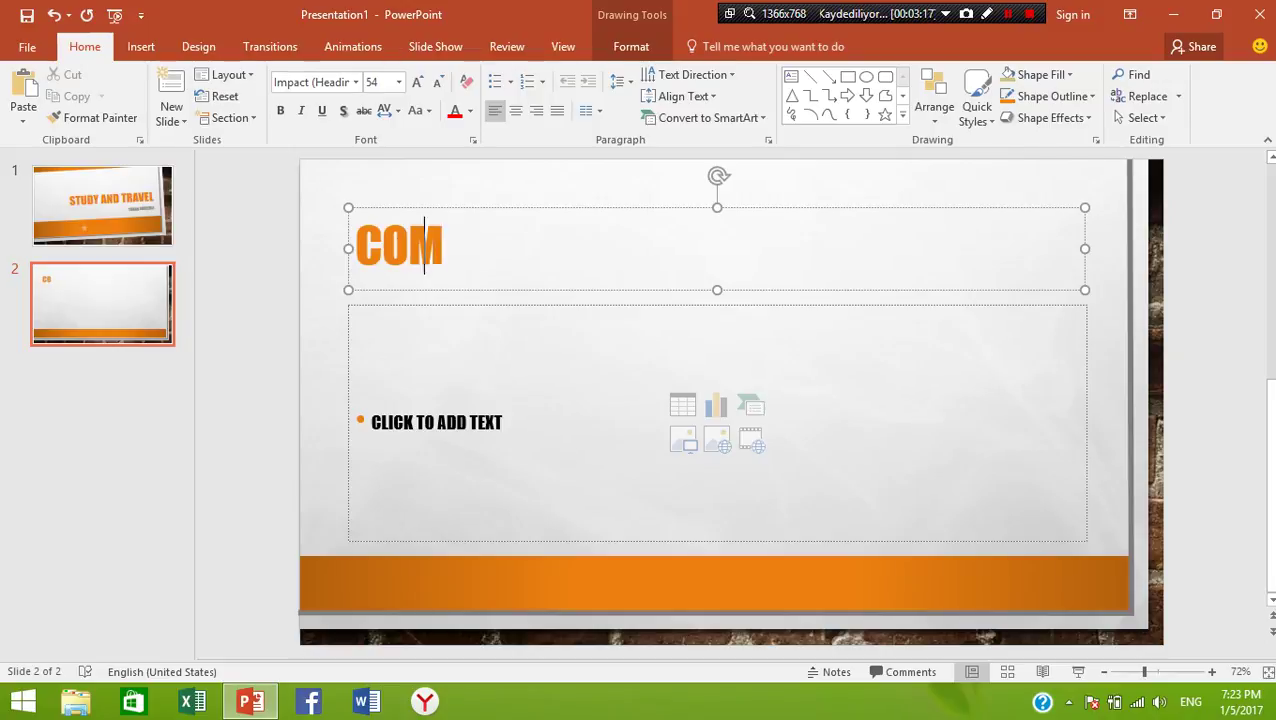
text(PY)
text(UR)
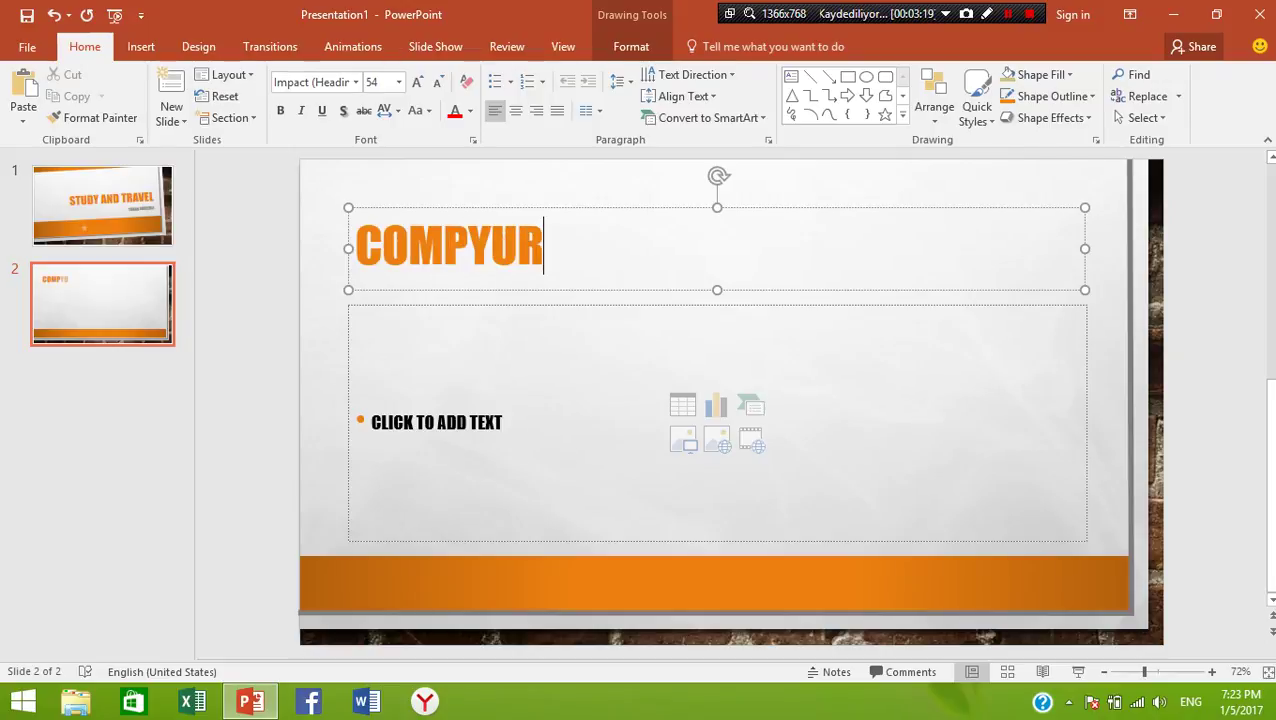
key(BackSpace)
text(TER)
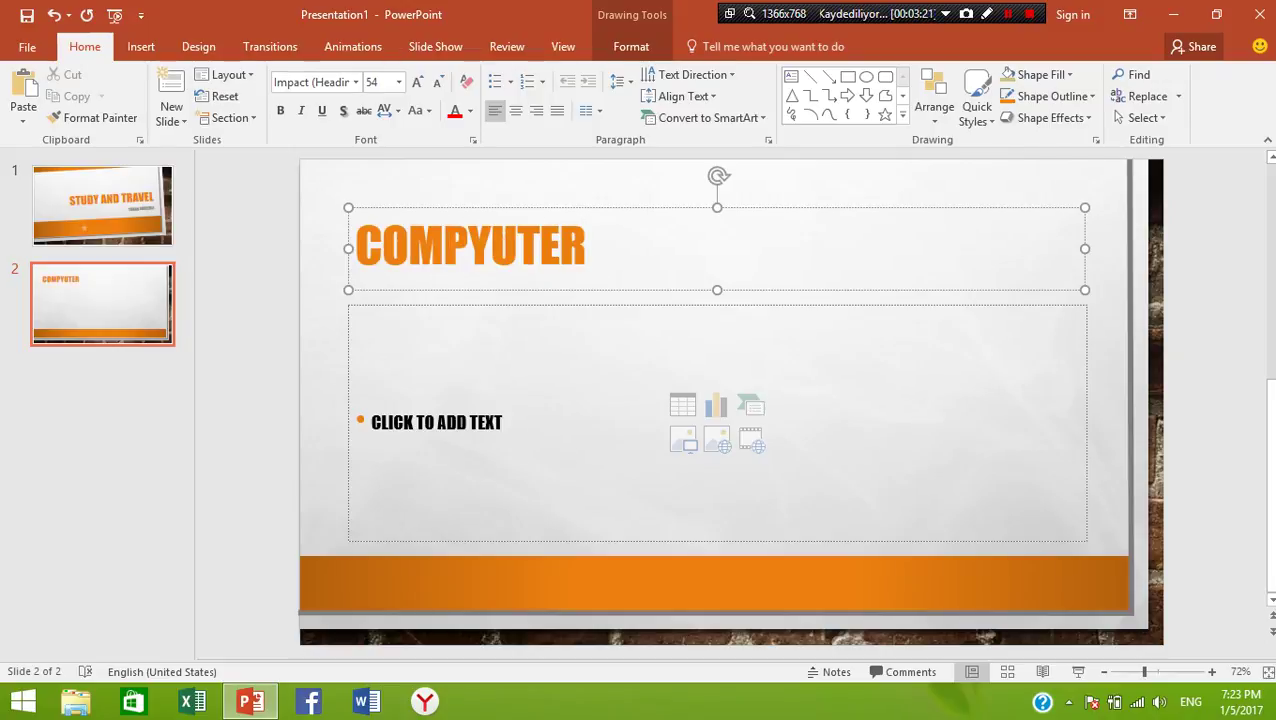
text( PRO)
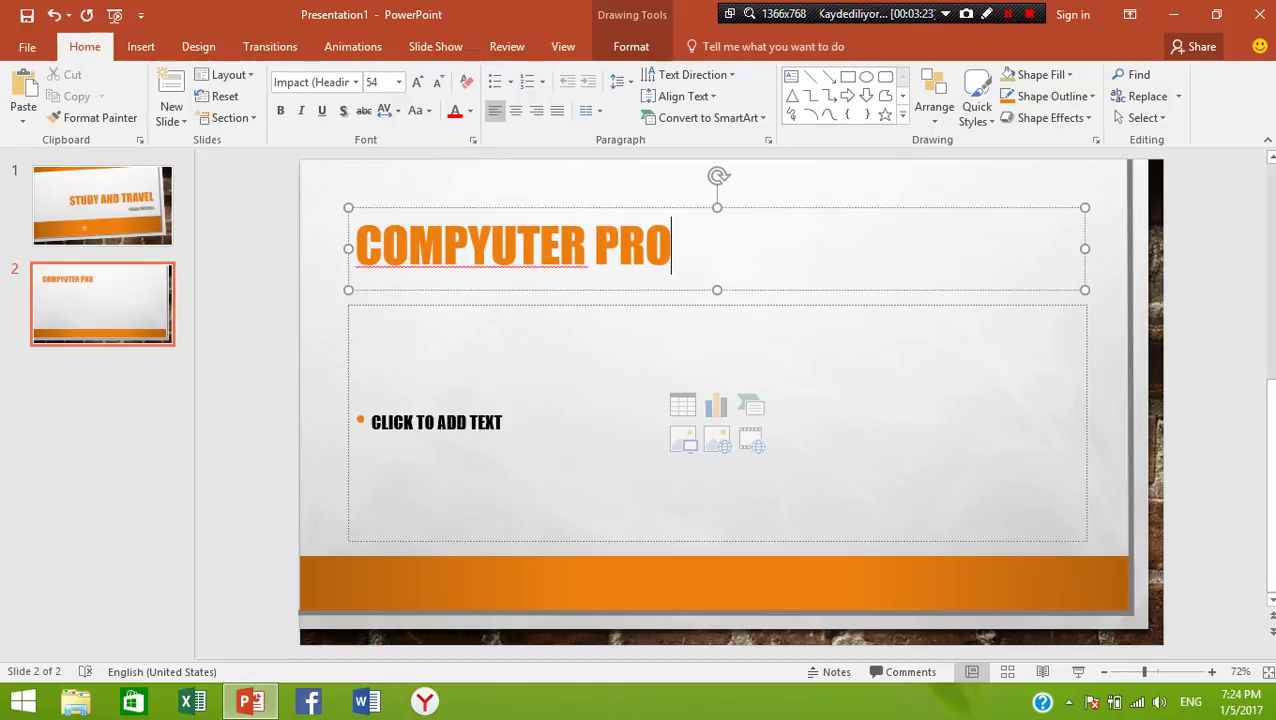
text(QRAMLARI)
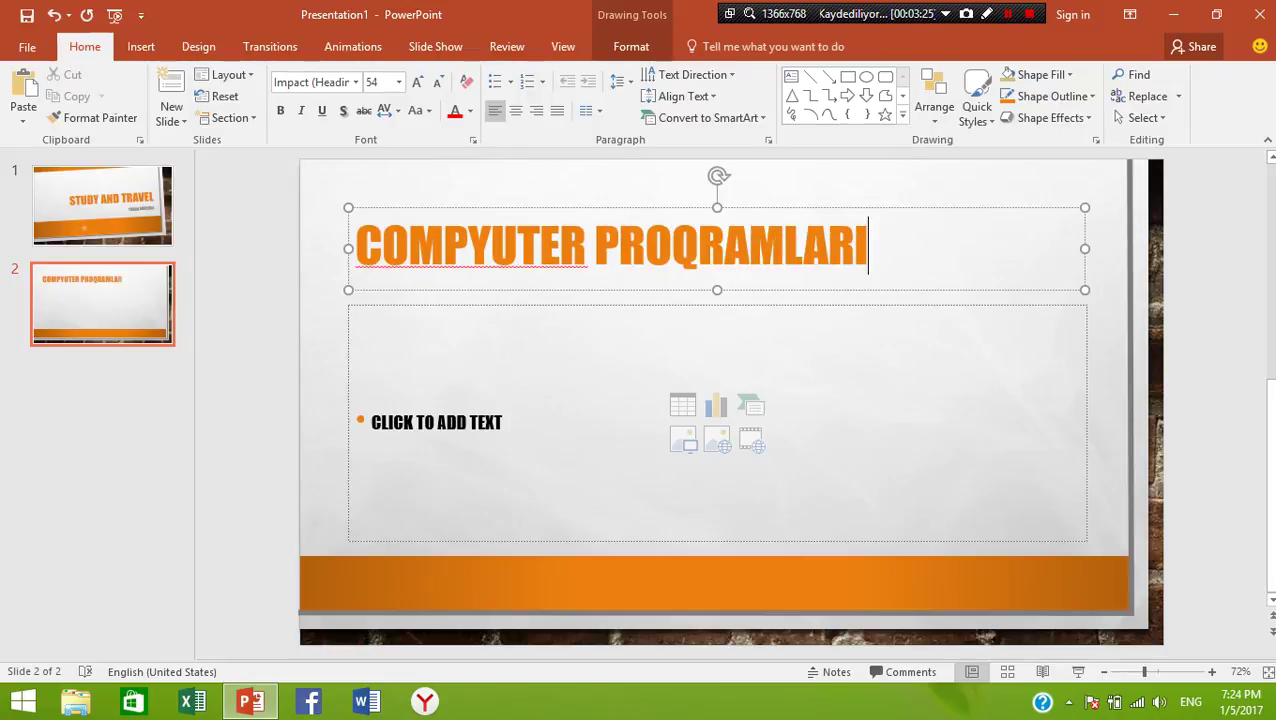
click(418, 381)
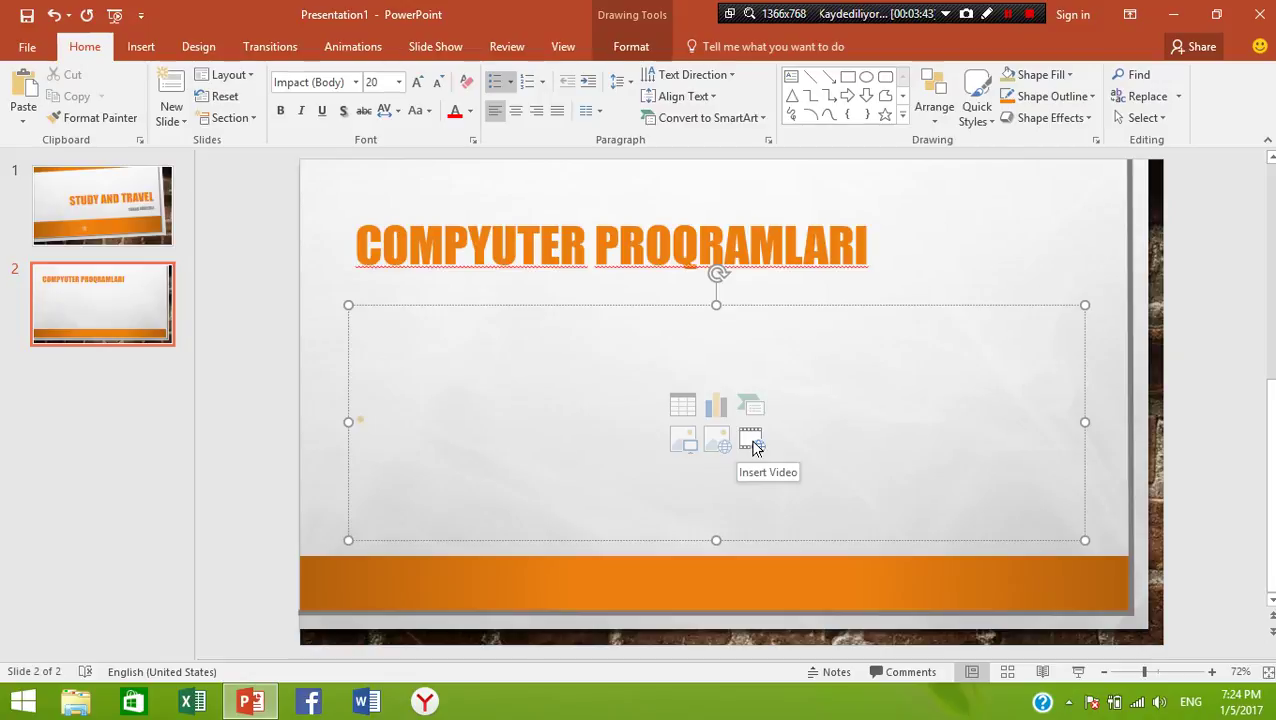
click(684, 441)
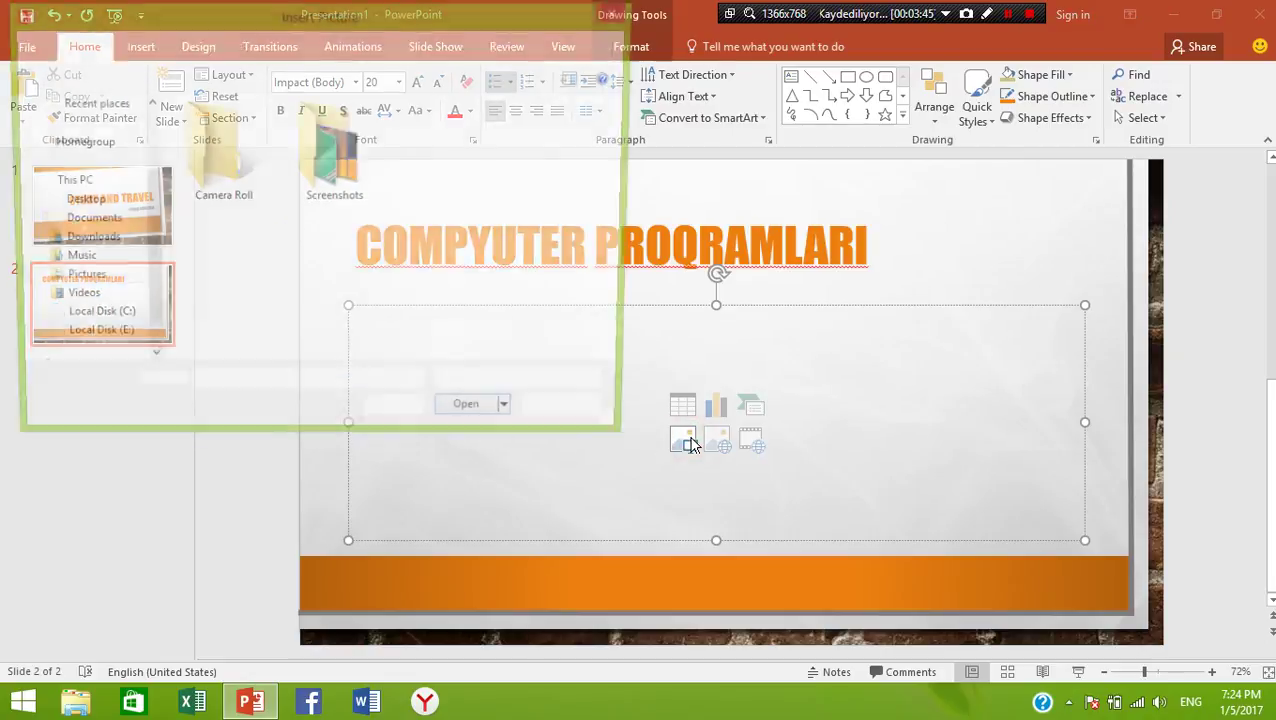
double_click(328, 180)
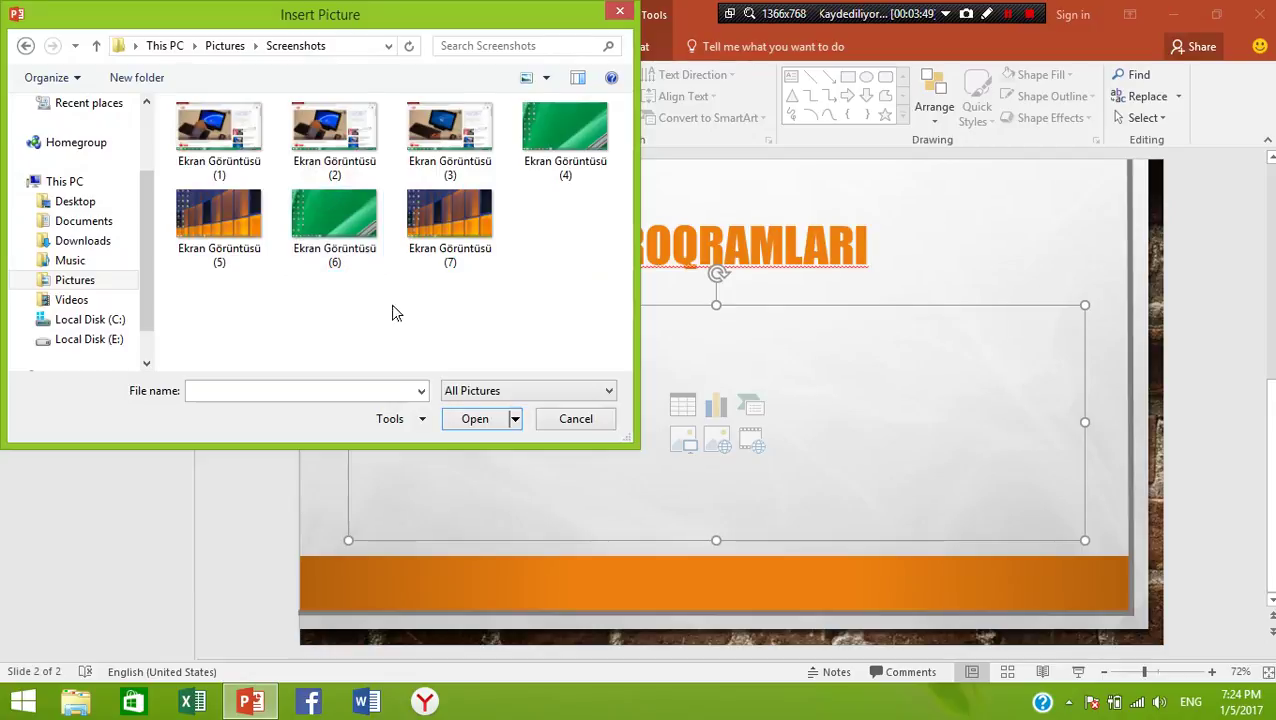
mouse_move(565, 140)
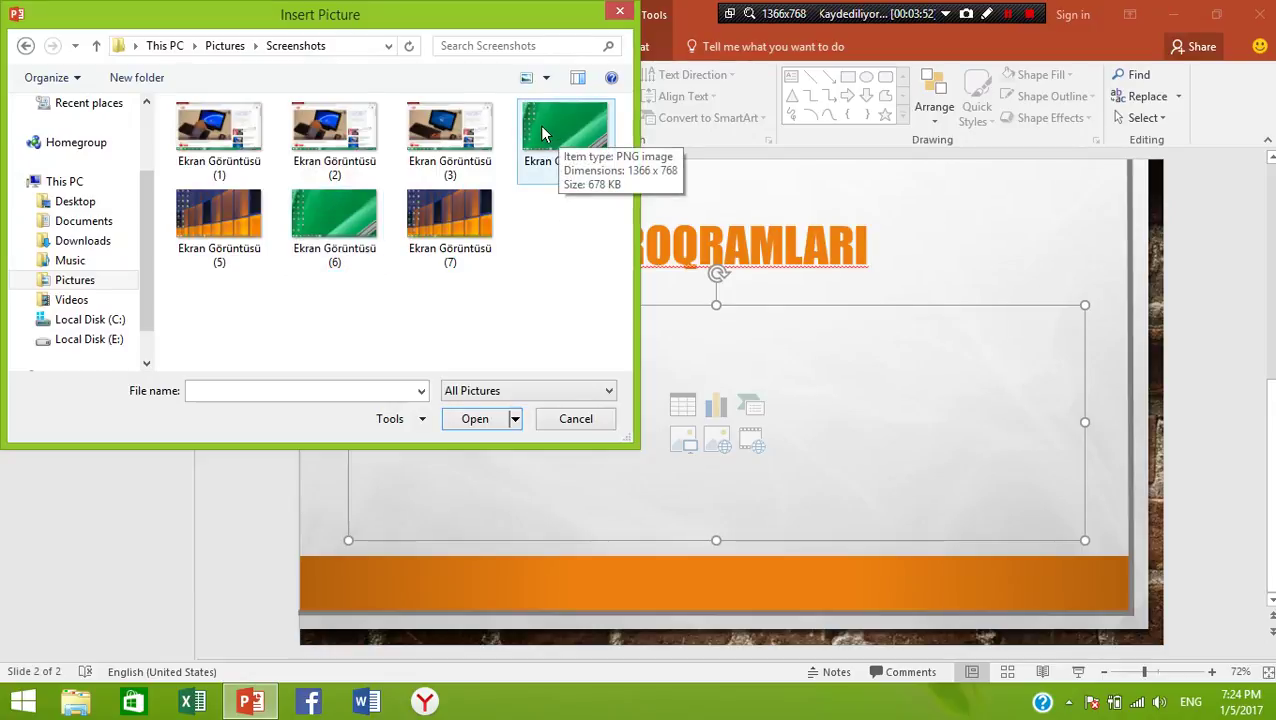
click(542, 132)
click(477, 420)
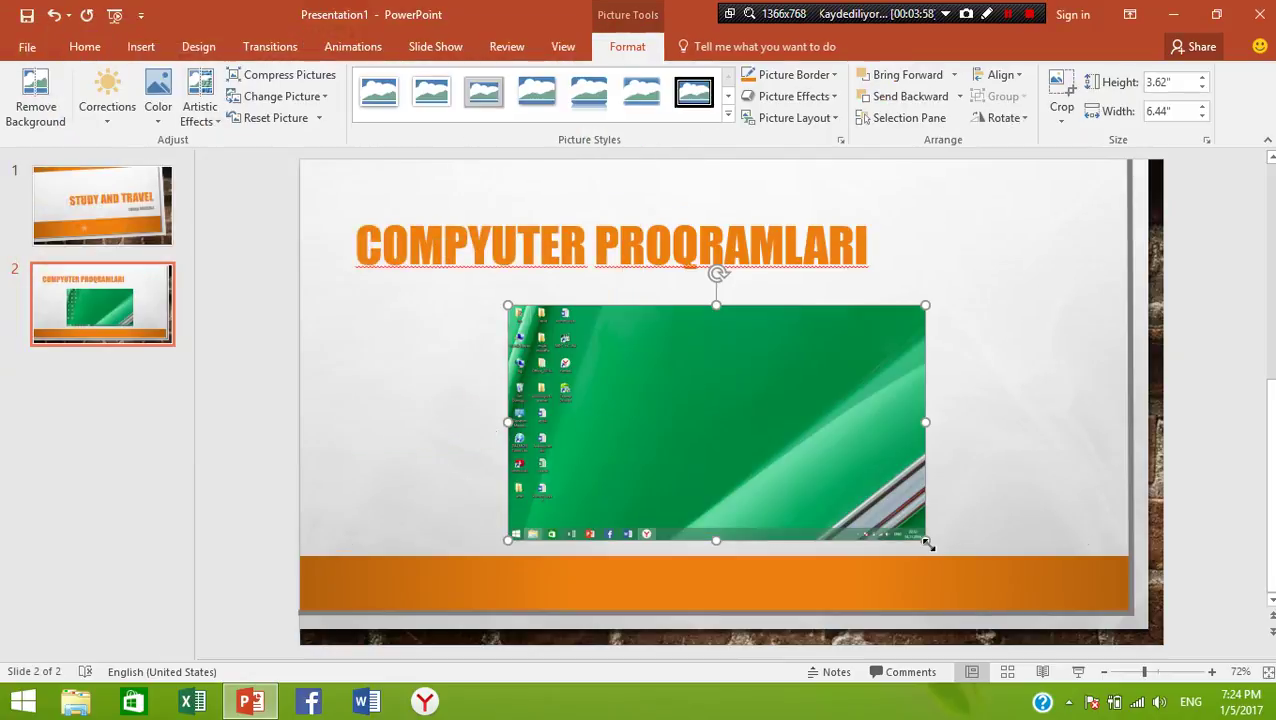
drag(925, 539, 637, 378)
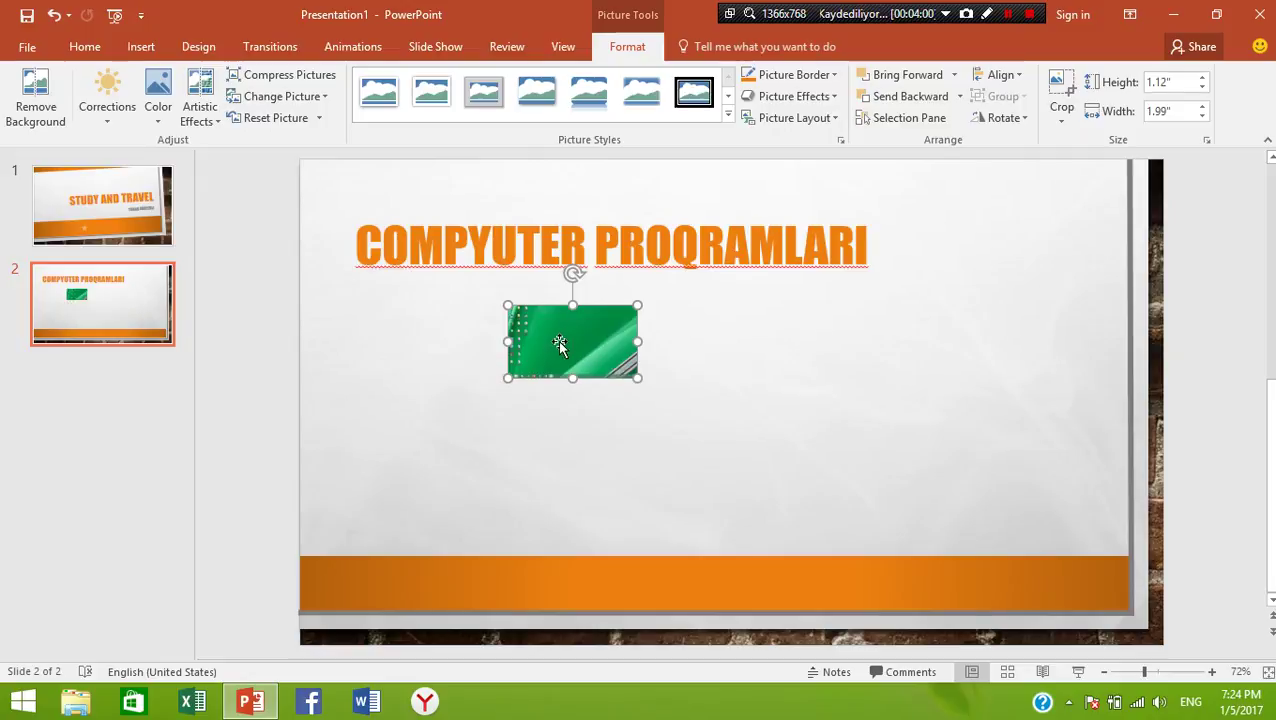
mouse_move(561, 343)
mouse_down()
mouse_move(1029, 330)
mouse_move(1004, 319)
mouse_up()
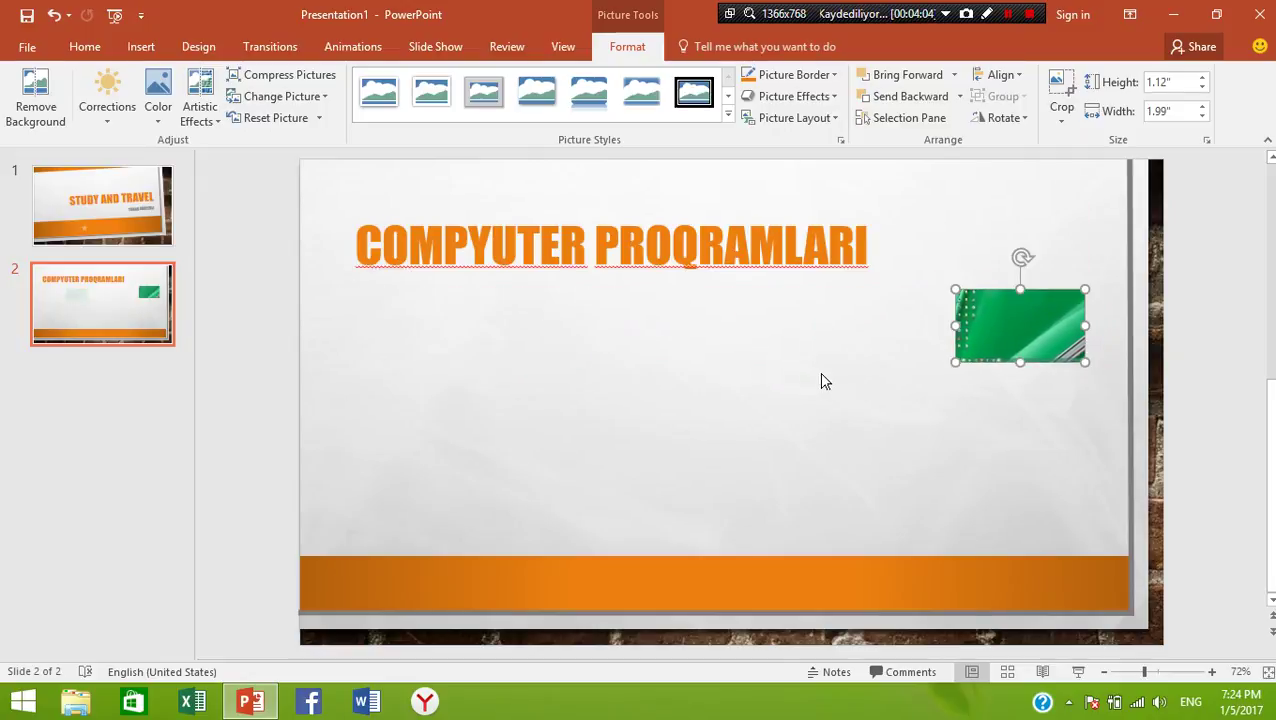
click(823, 379)
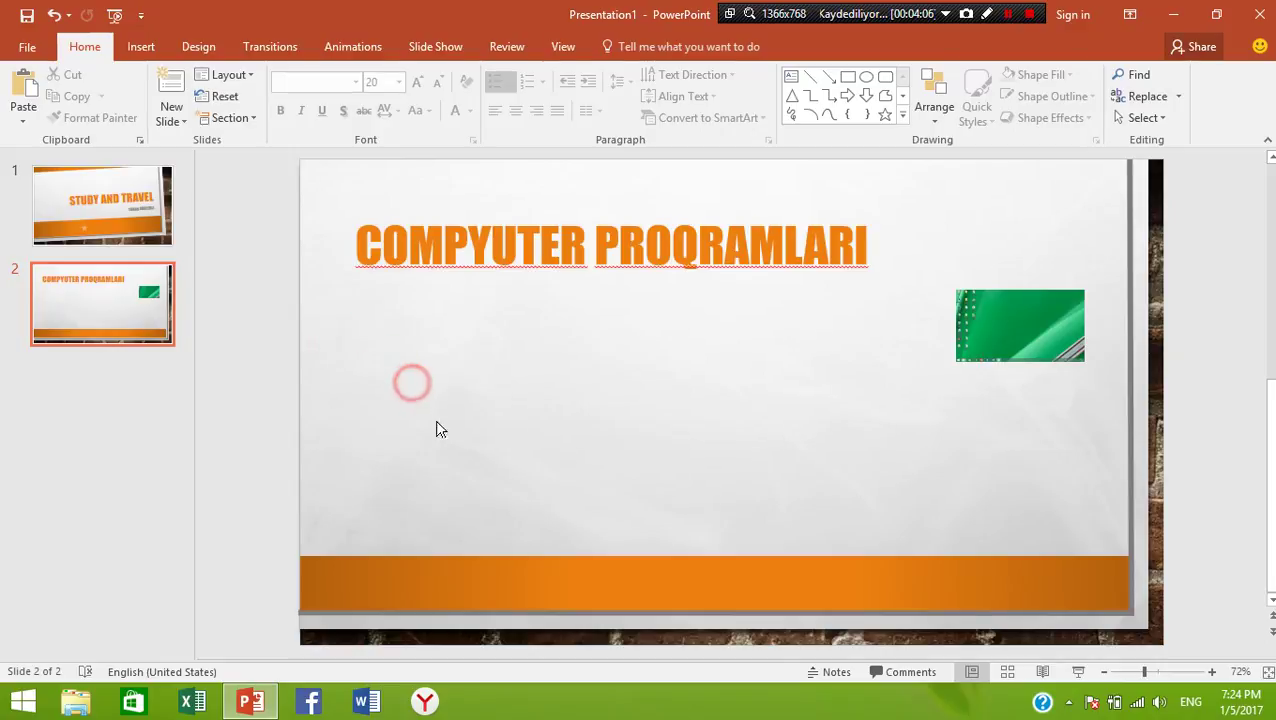
click(1015, 329)
drag(1015, 329, 1005, 329)
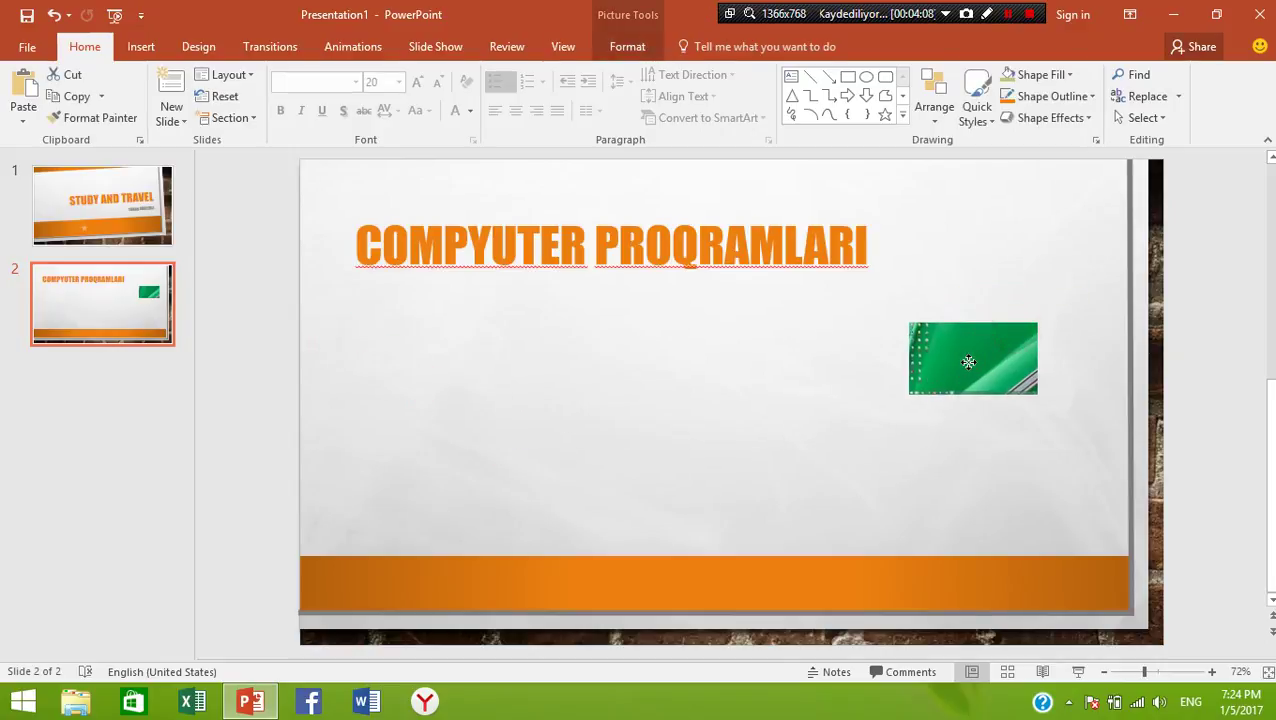
click(722, 357)
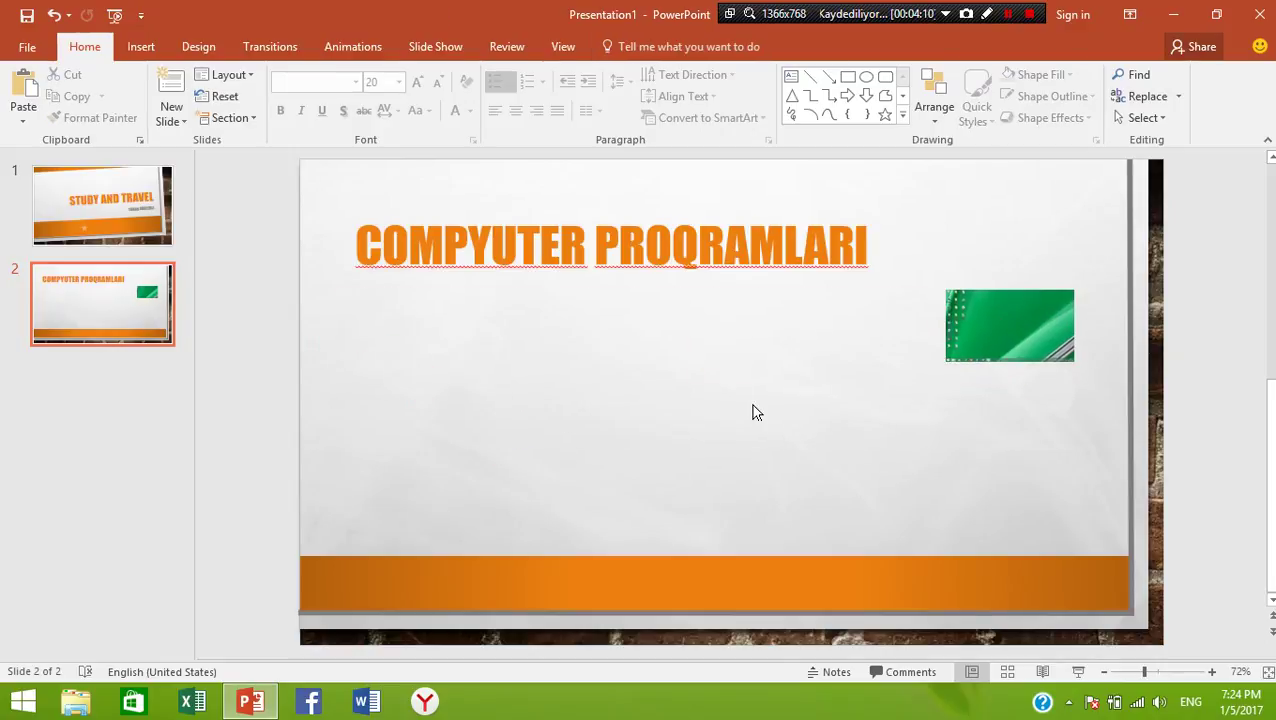
click(700, 258)
click(760, 348)
click(1008, 333)
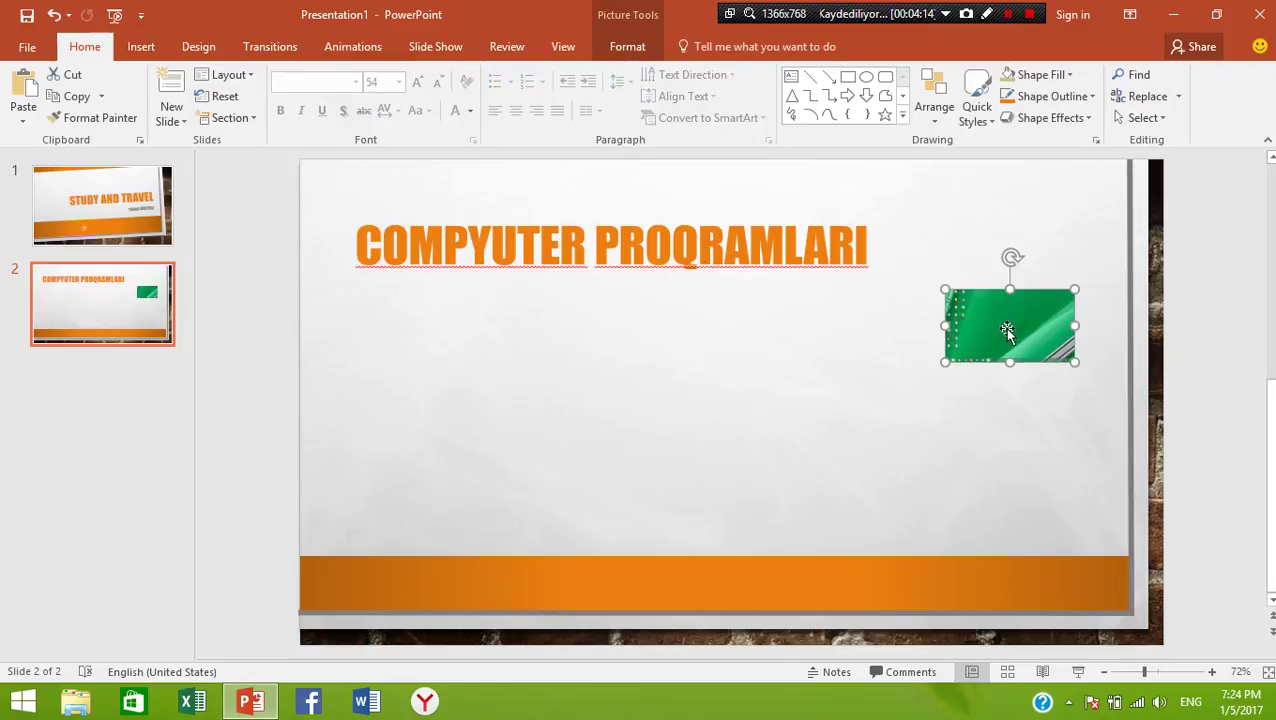
mouse_move(945, 362)
mouse_down()
mouse_move(797, 405)
mouse_move(854, 447)
mouse_up()
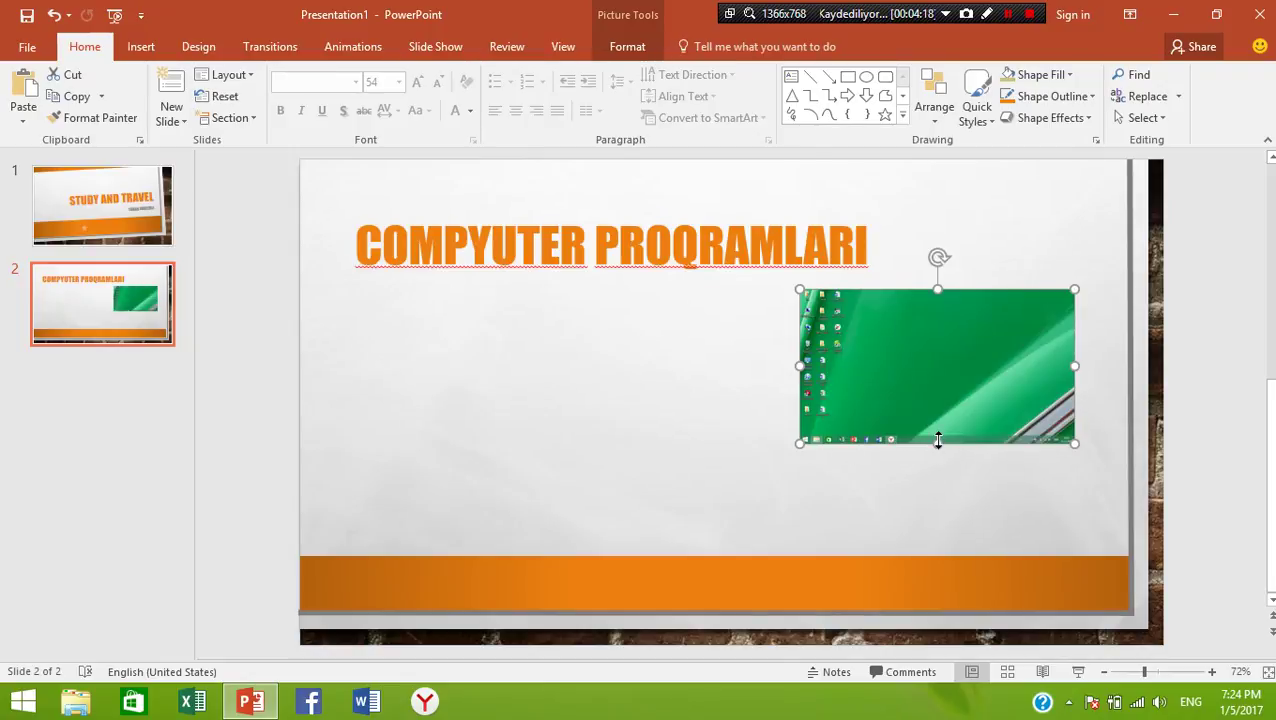
mouse_move(938, 441)
mouse_down()
mouse_move(952, 495)
mouse_move(936, 447)
mouse_move(963, 484)
mouse_move(943, 461)
mouse_up()
mouse_move(934, 407)
mouse_down()
mouse_move(870, 441)
mouse_move(686, 436)
mouse_move(718, 436)
mouse_move(706, 406)
mouse_up()
click(971, 441)
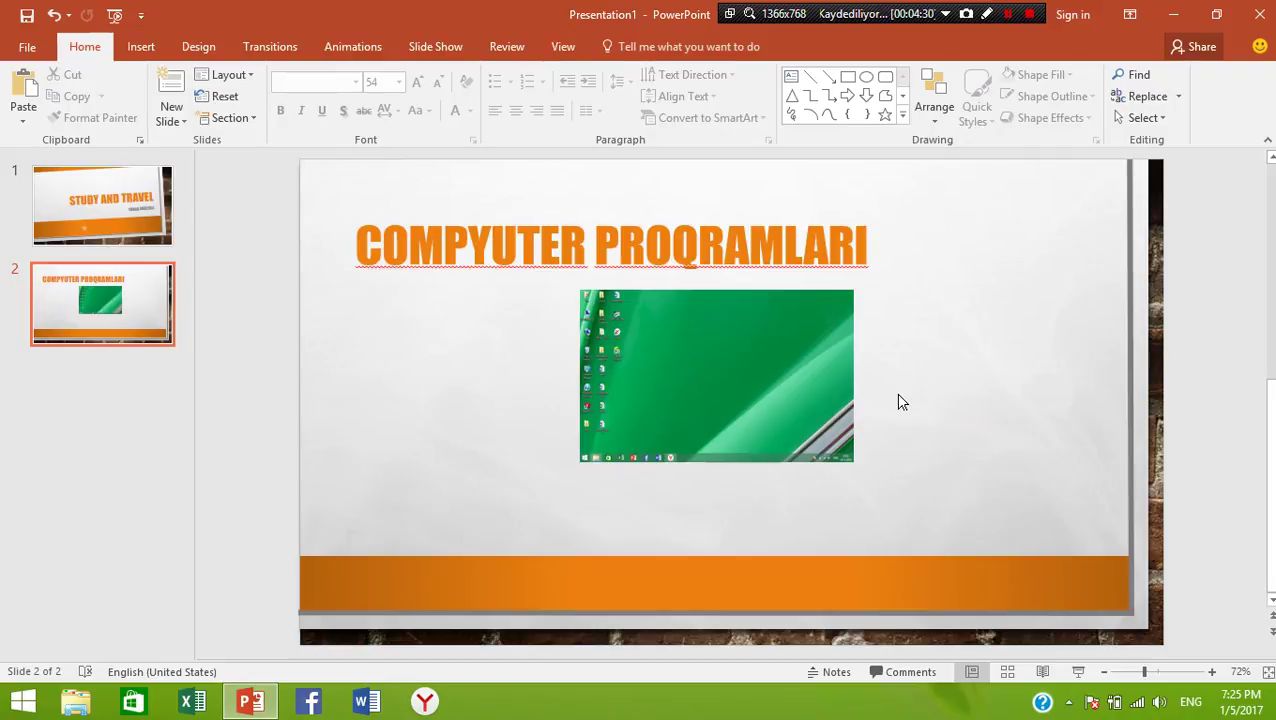
click(809, 390)
- Delete the picture and list WORD, EXCEL, POWERPOINT, ACCESS and FUSION 360 as bullets
key(Delete)
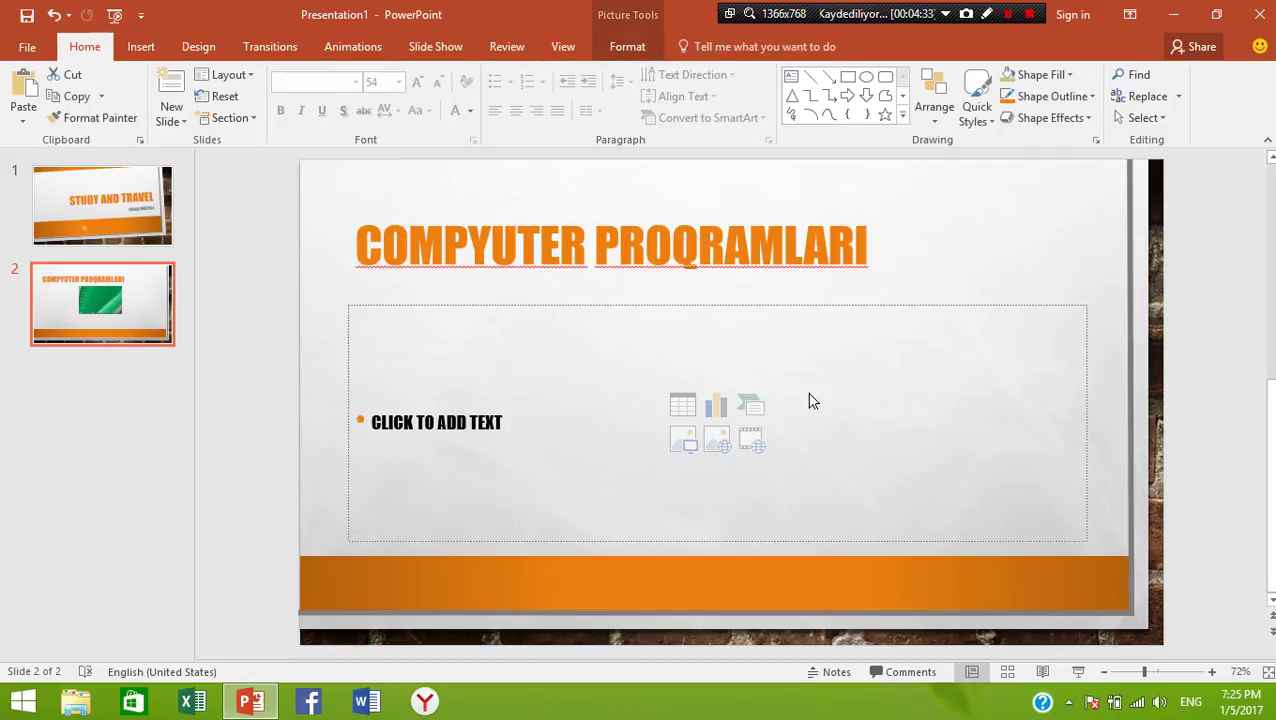
click(516, 390)
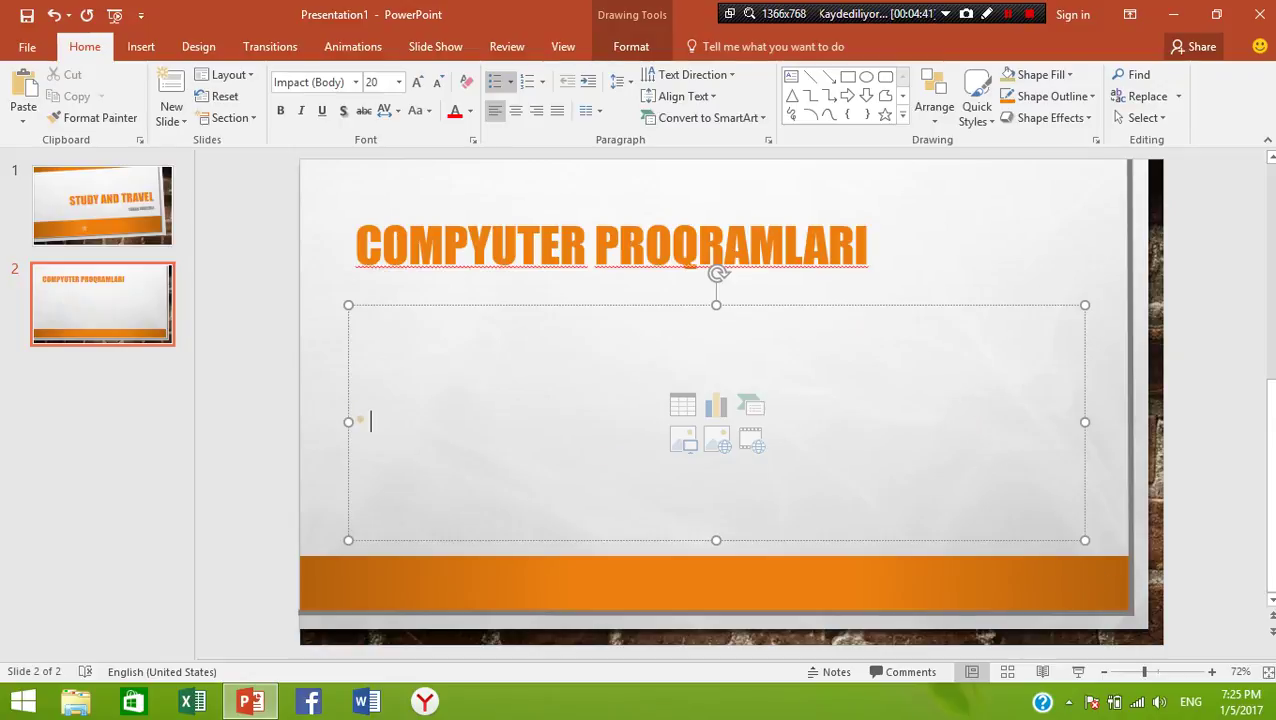
text(WORD)
key(Return)
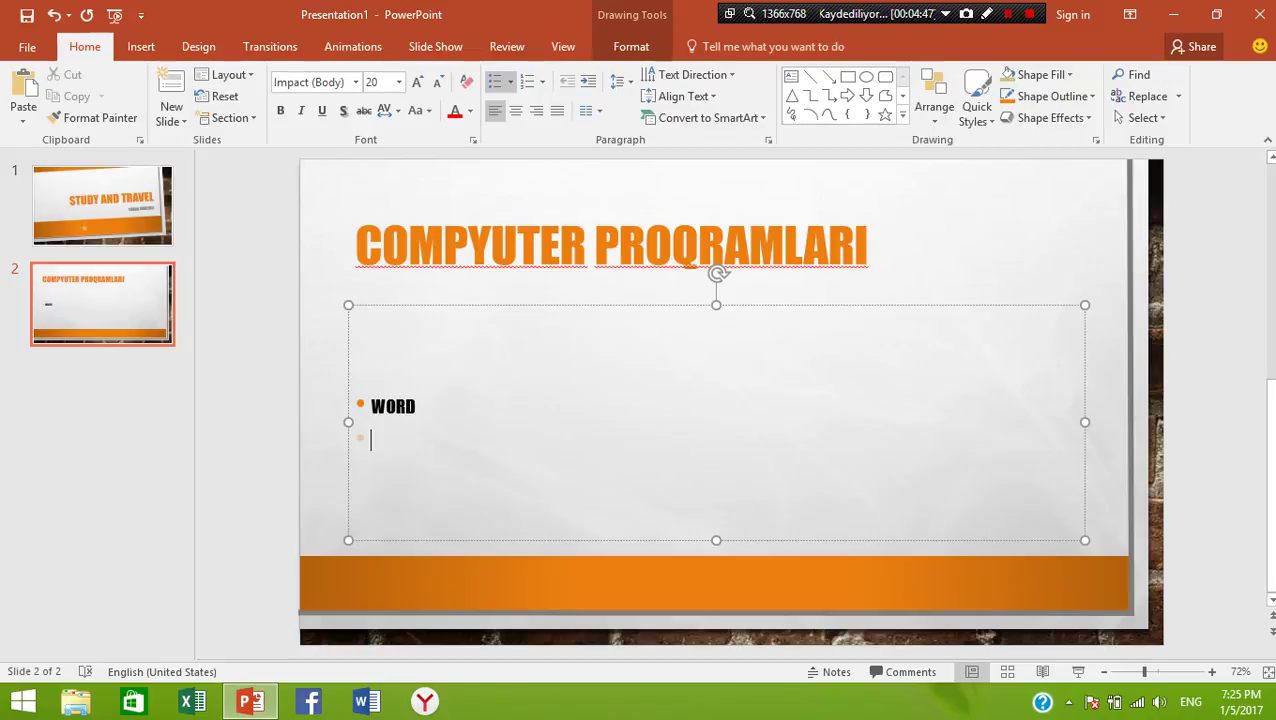
text(EXCEL)
key(Return)
text(PO)
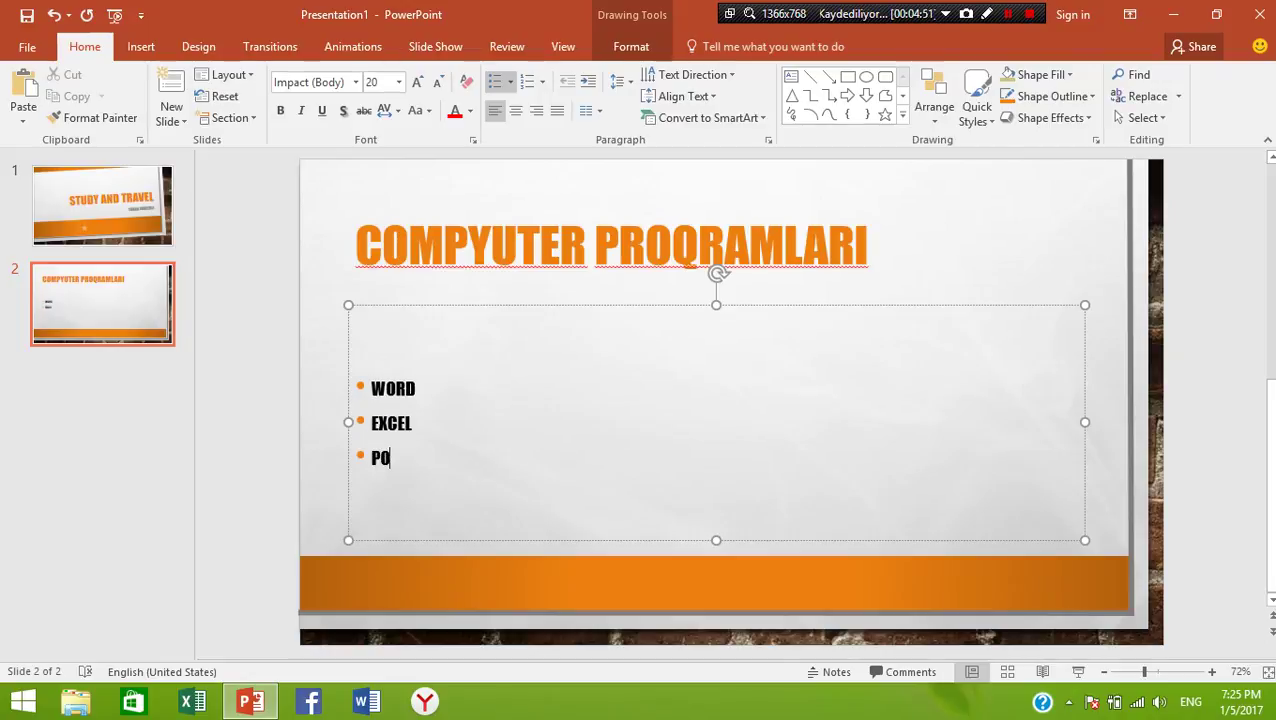
text(WERPO)
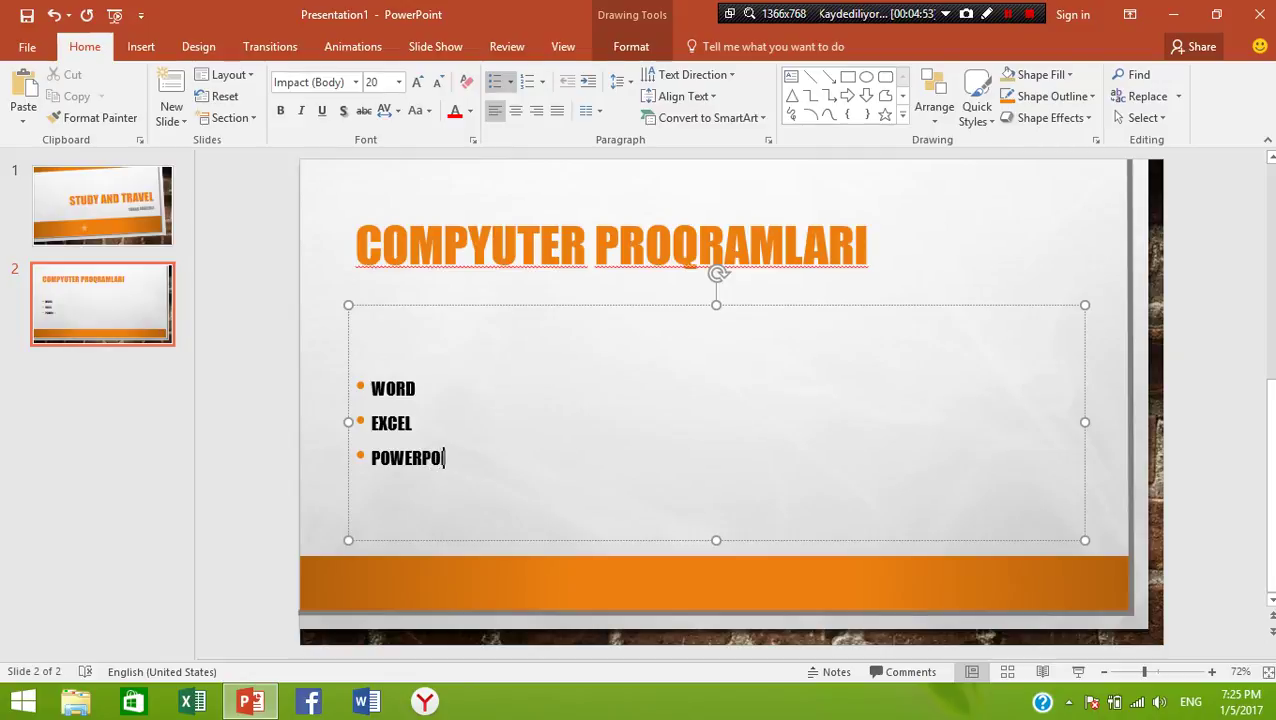
text(INT)
key(Return)
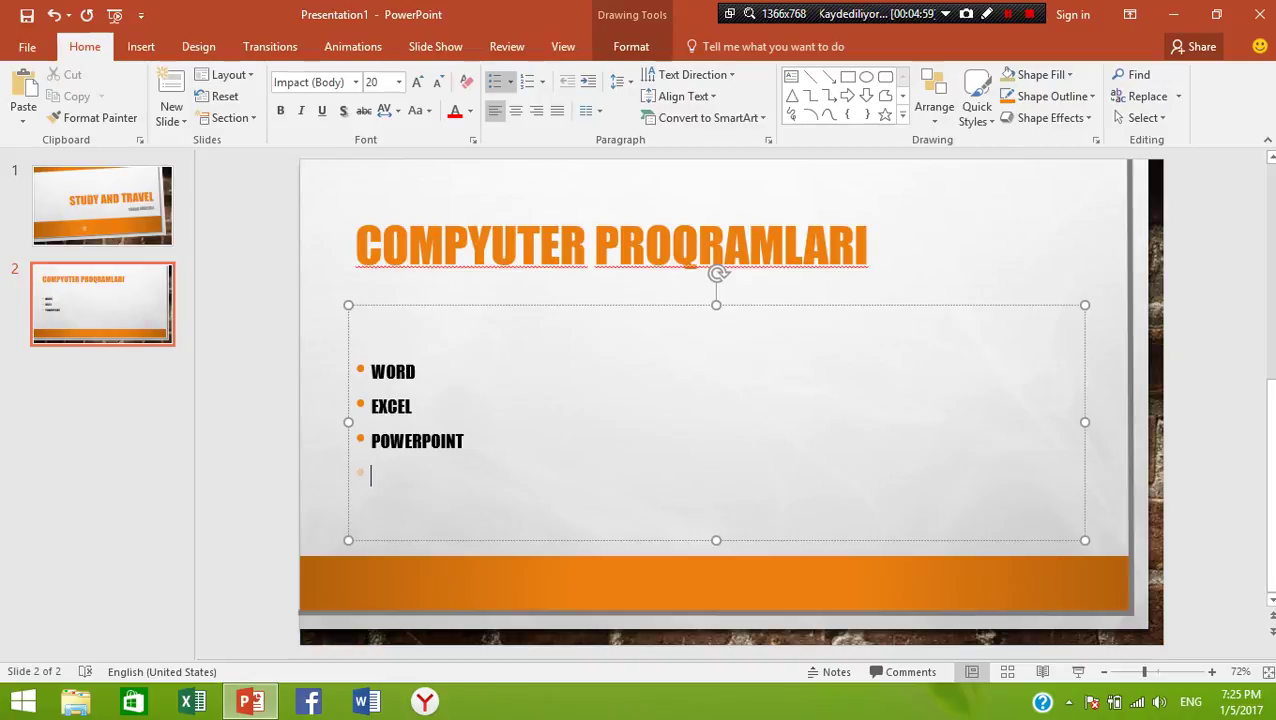
text(ACC)
text(ESS)
key(Return)
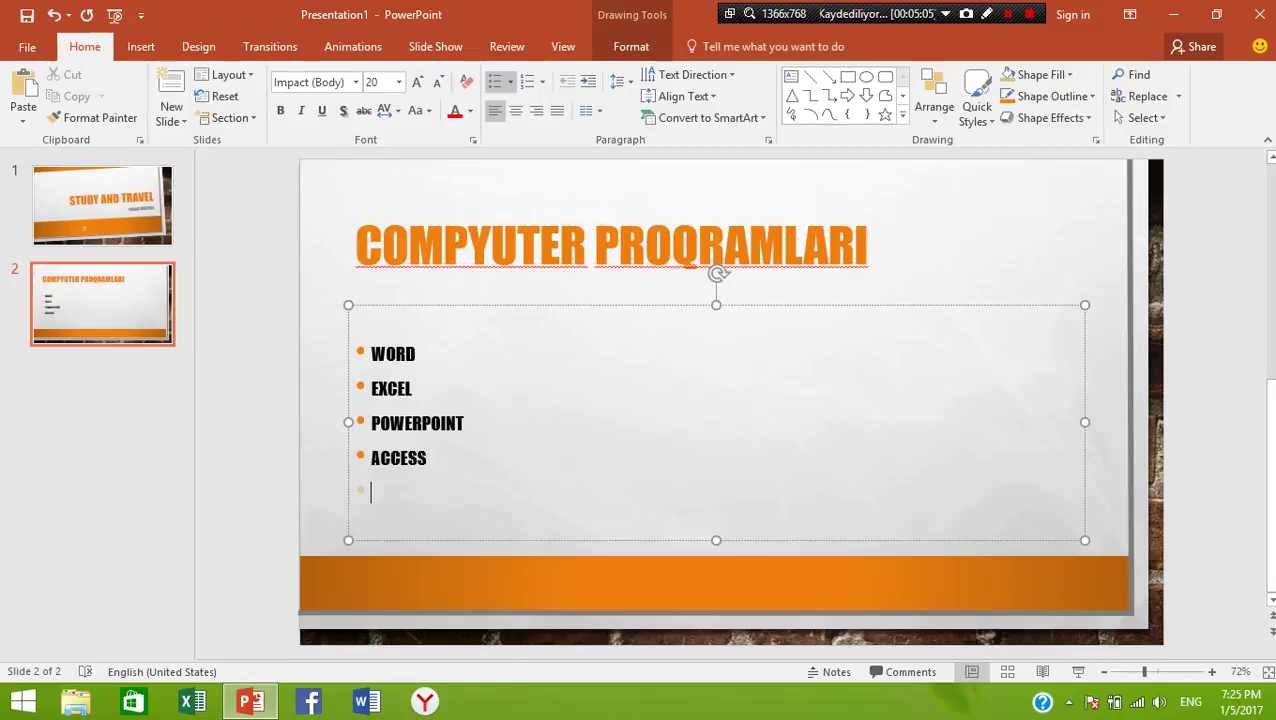
text(F)
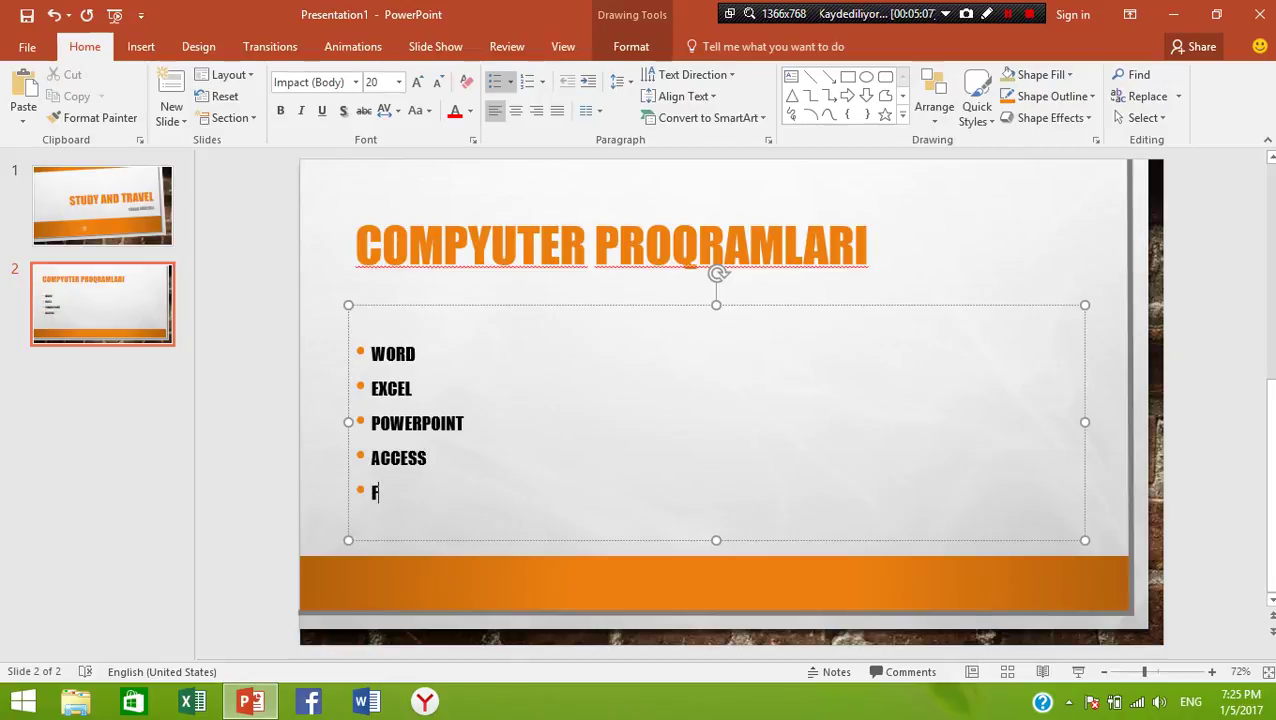
text(USION)
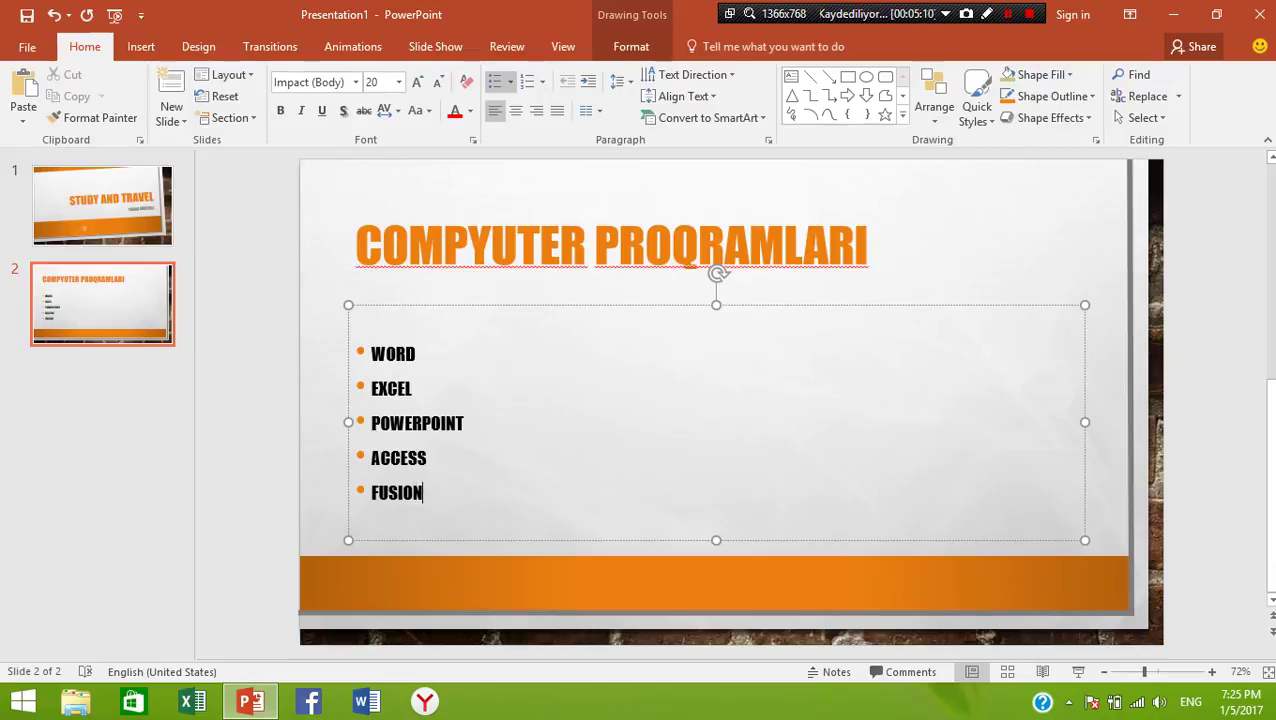
text( 360)
text(60)
key(Return)
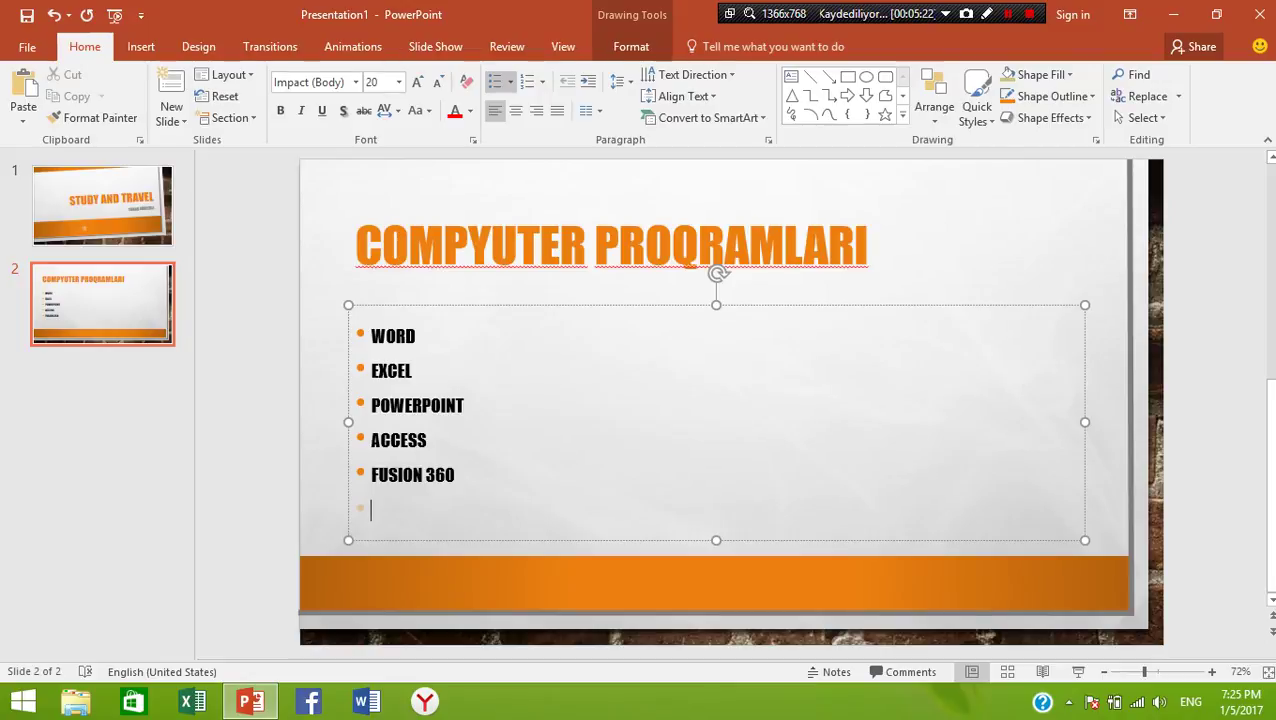
- Add PHOTOSHOP and CORELDRAW bullets, drop the empty line, and add a blank third slide
text(F)
text(HOTOSH)
text(OP)
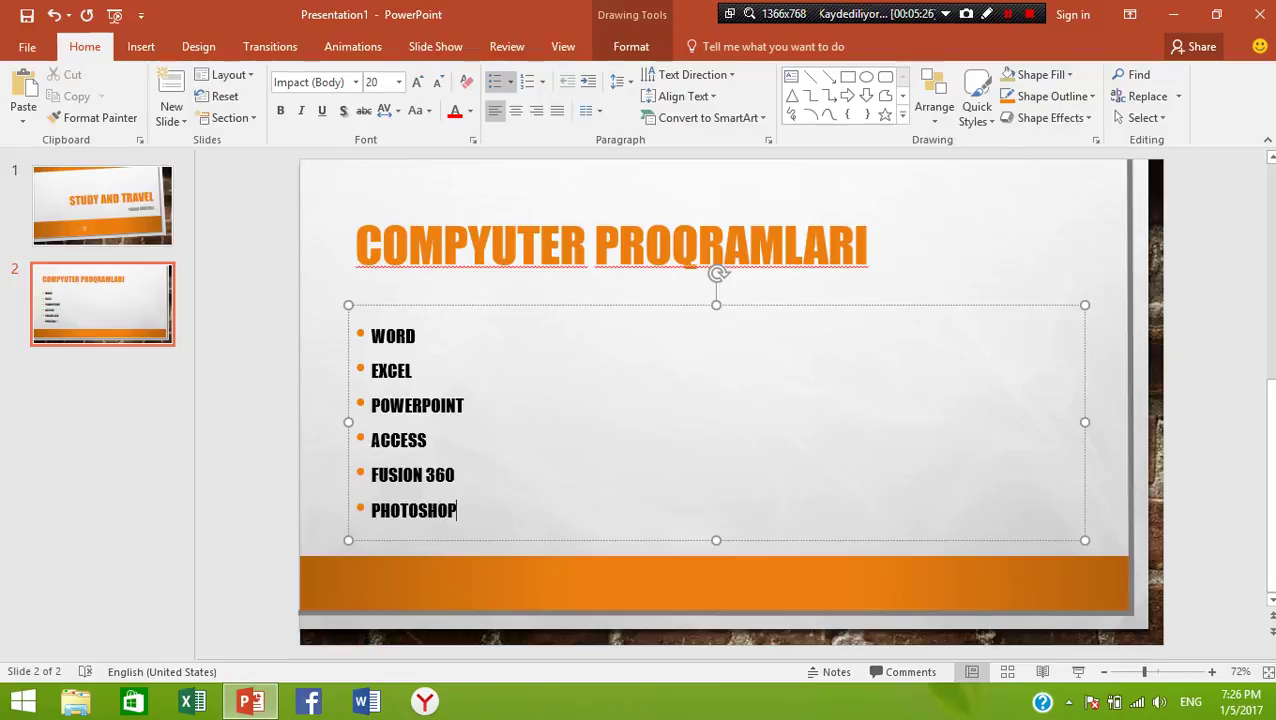
key(Return)
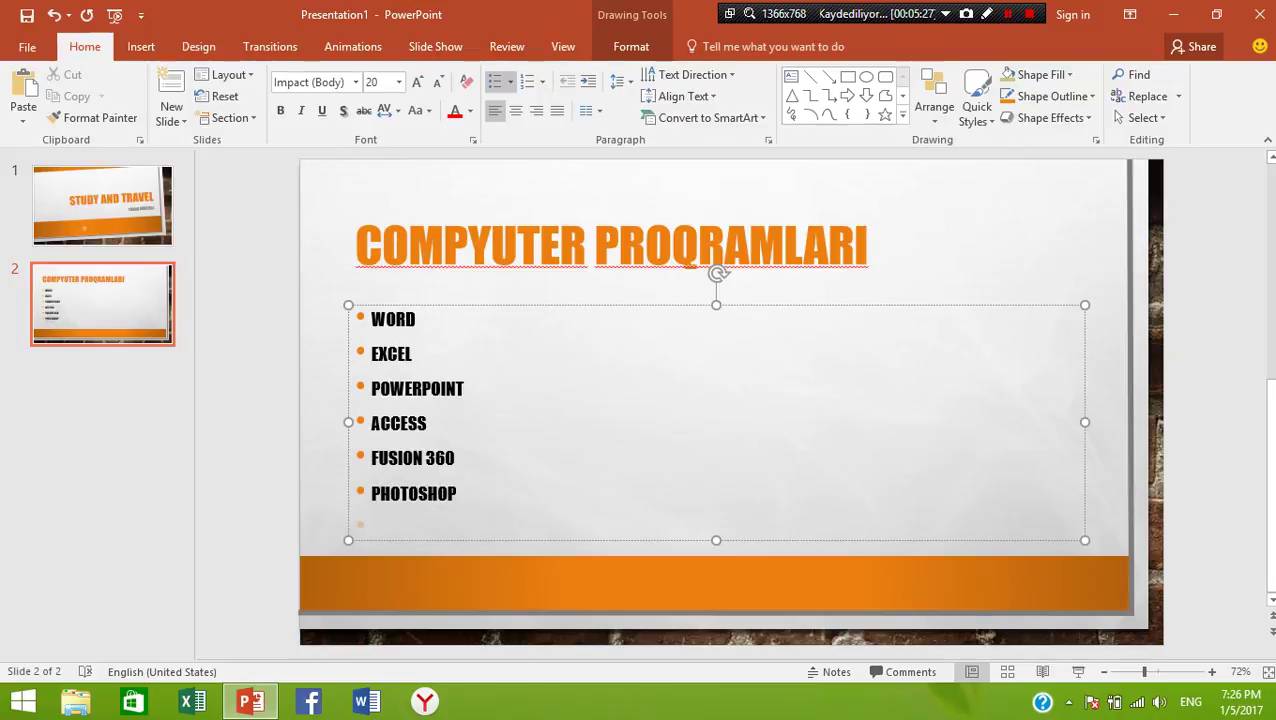
text(COREL)
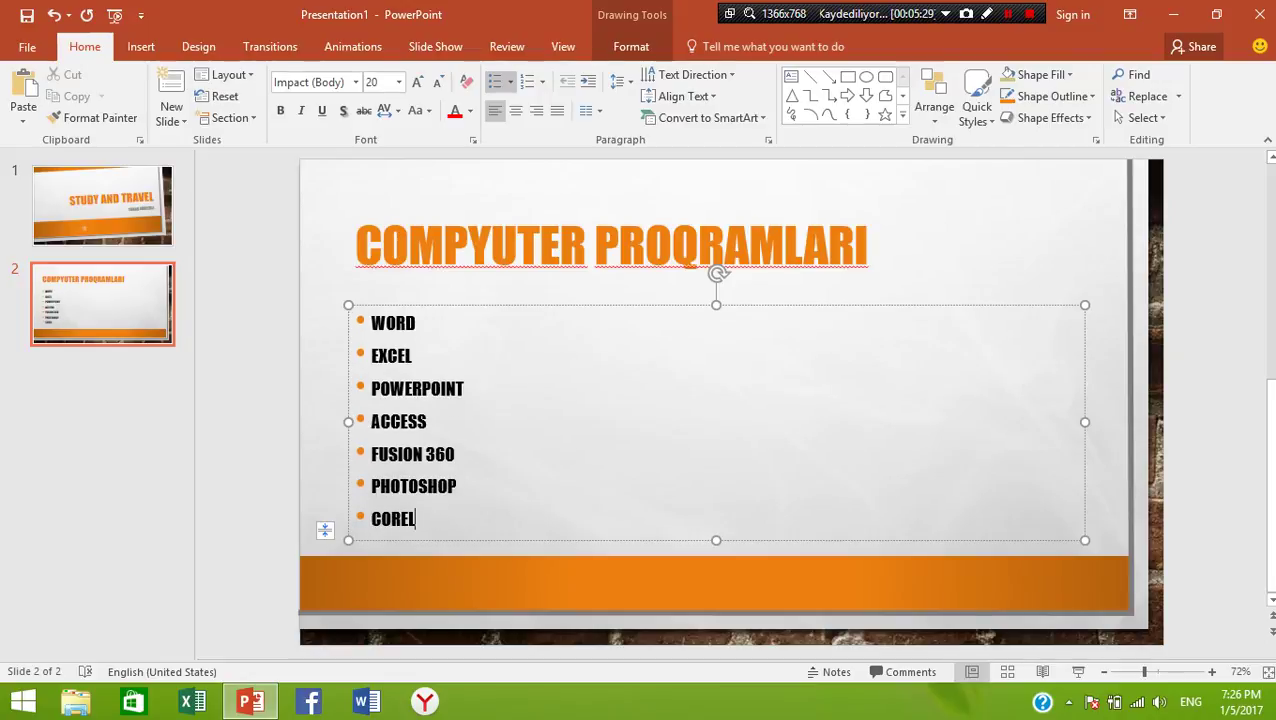
text(DA)
key(BackSpace)
text(RAW)
key(Return)
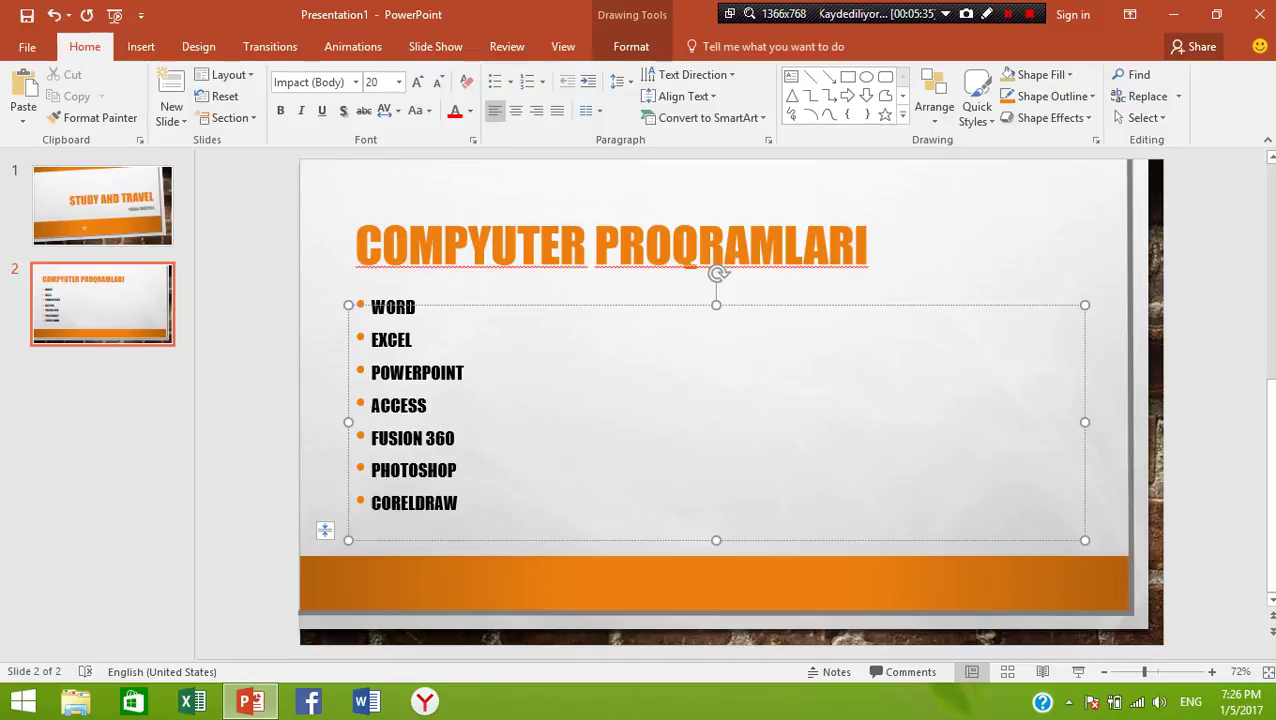
key(BackSpace)
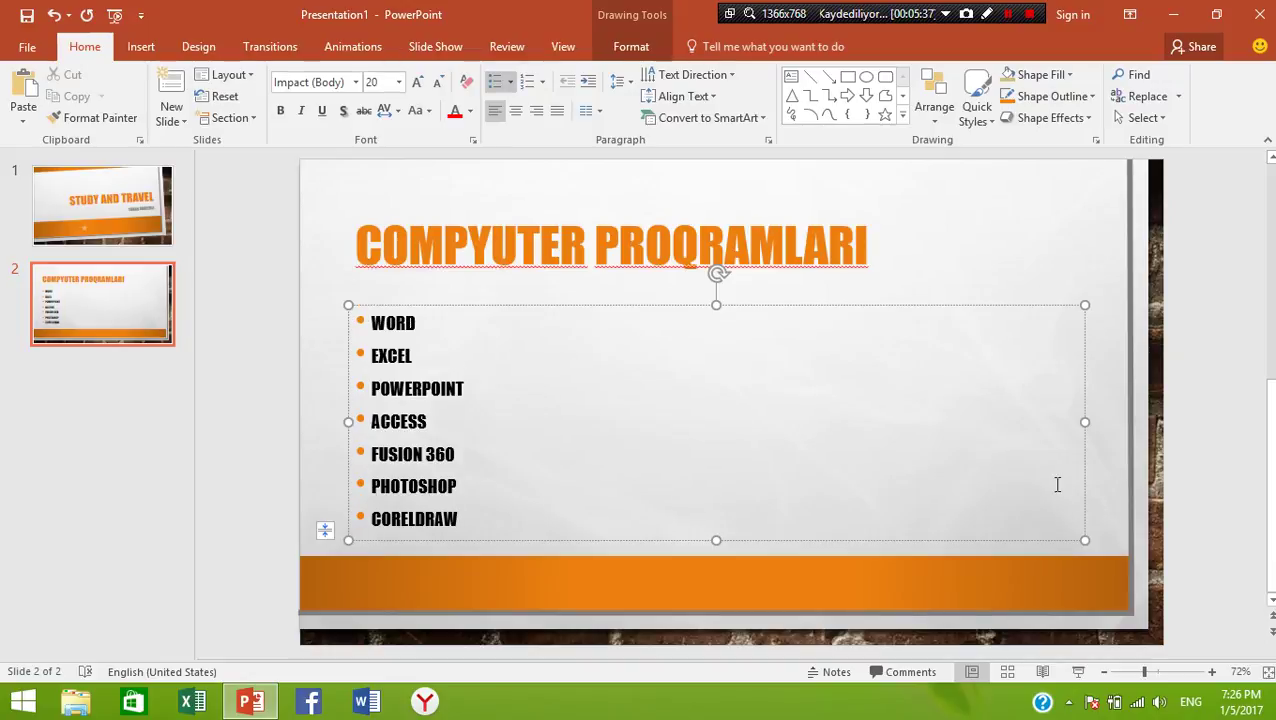
key(ctrl+m)
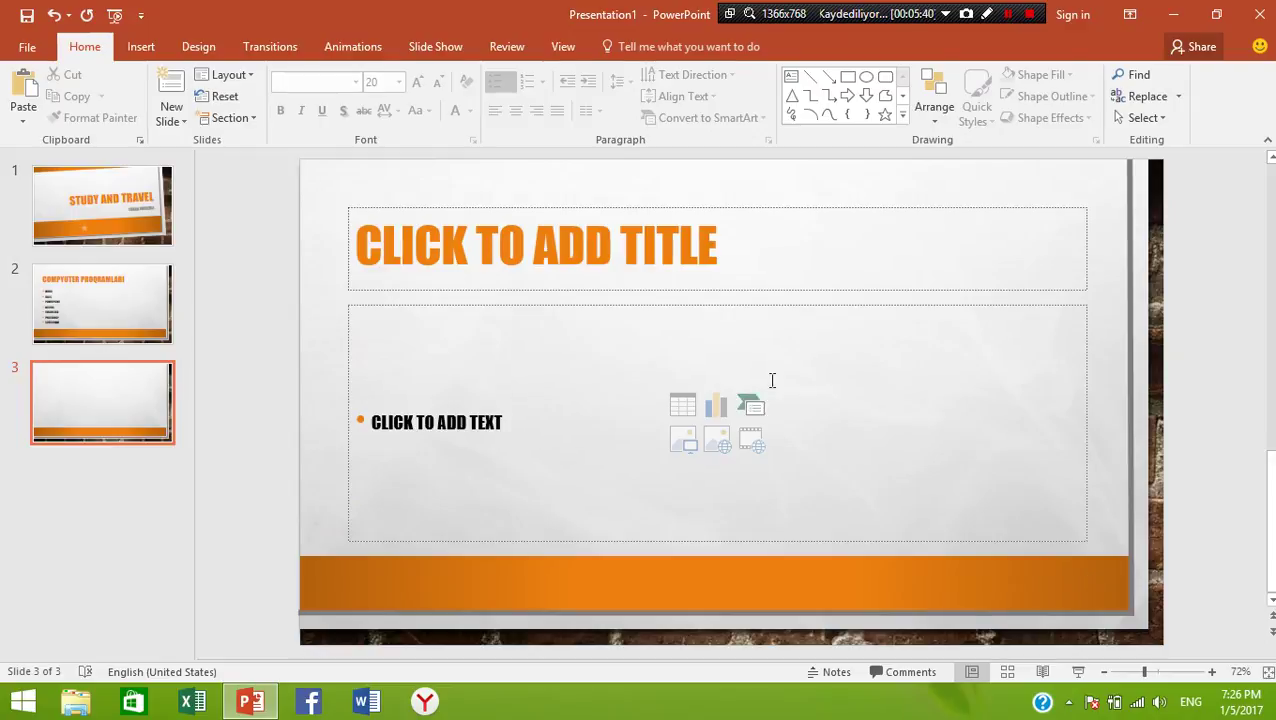
- Title the new third slide WORD
click(135, 308)
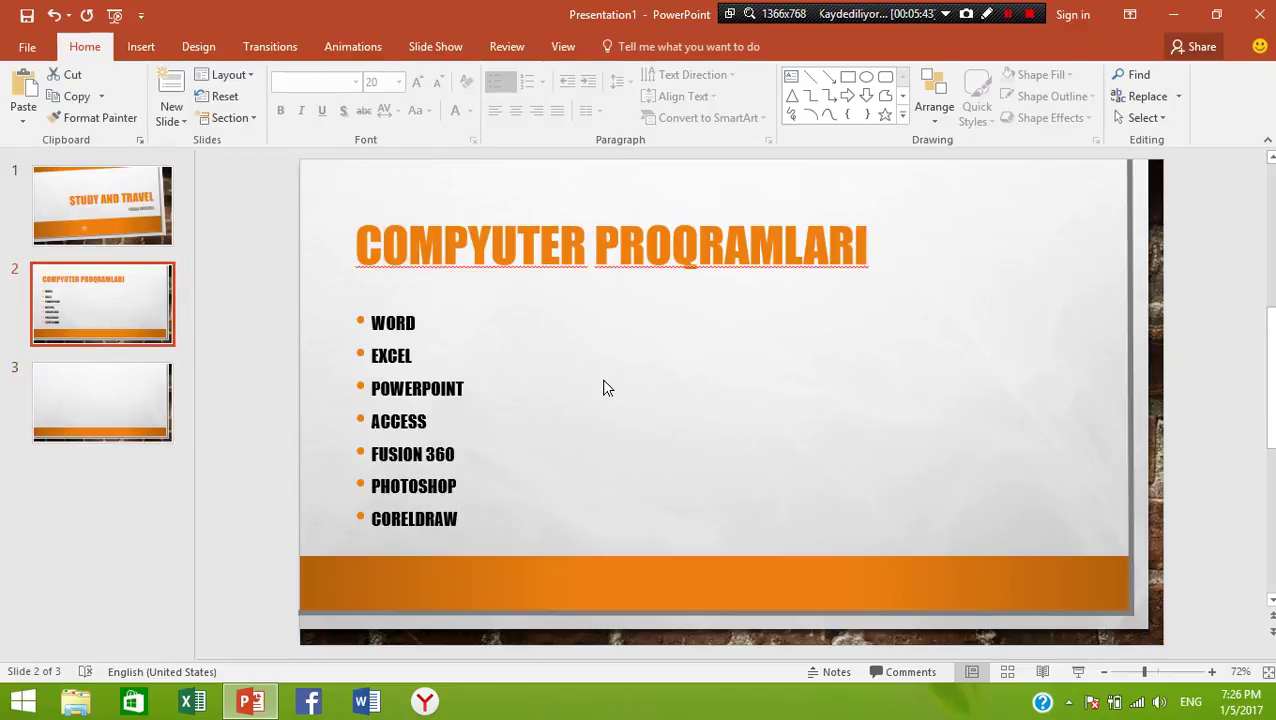
click(601, 383)
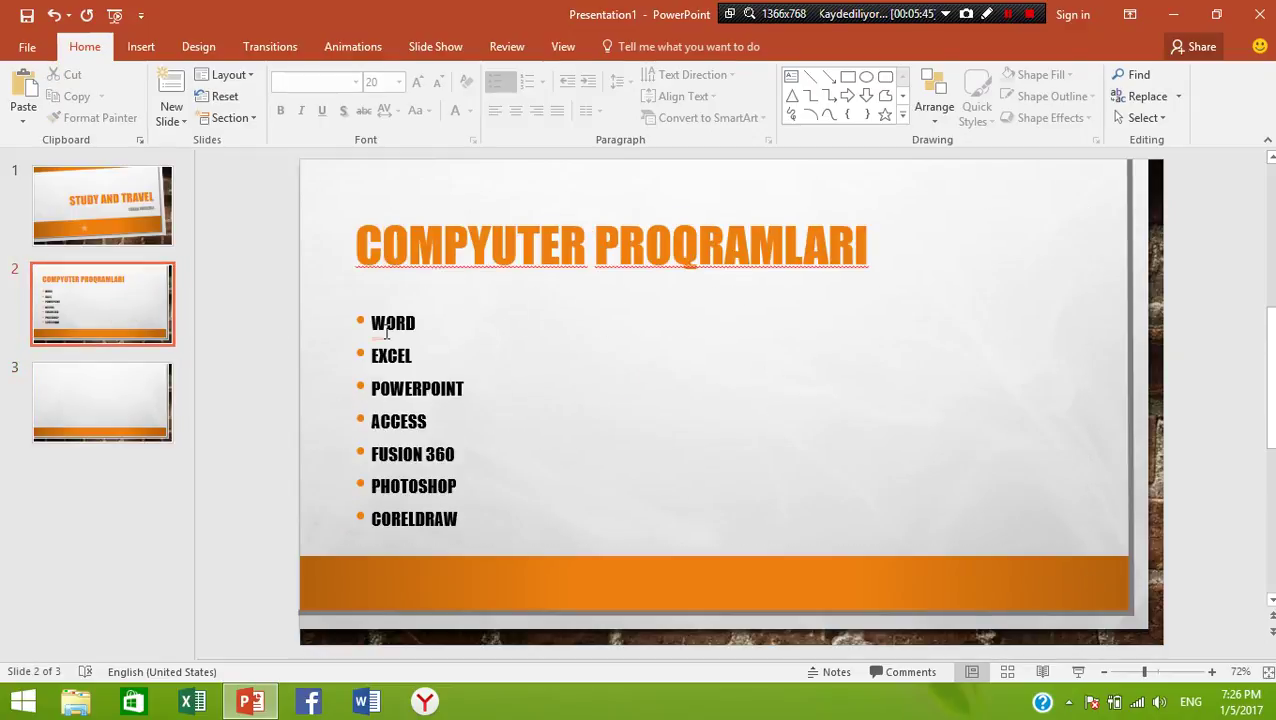
click(538, 356)
click(130, 420)
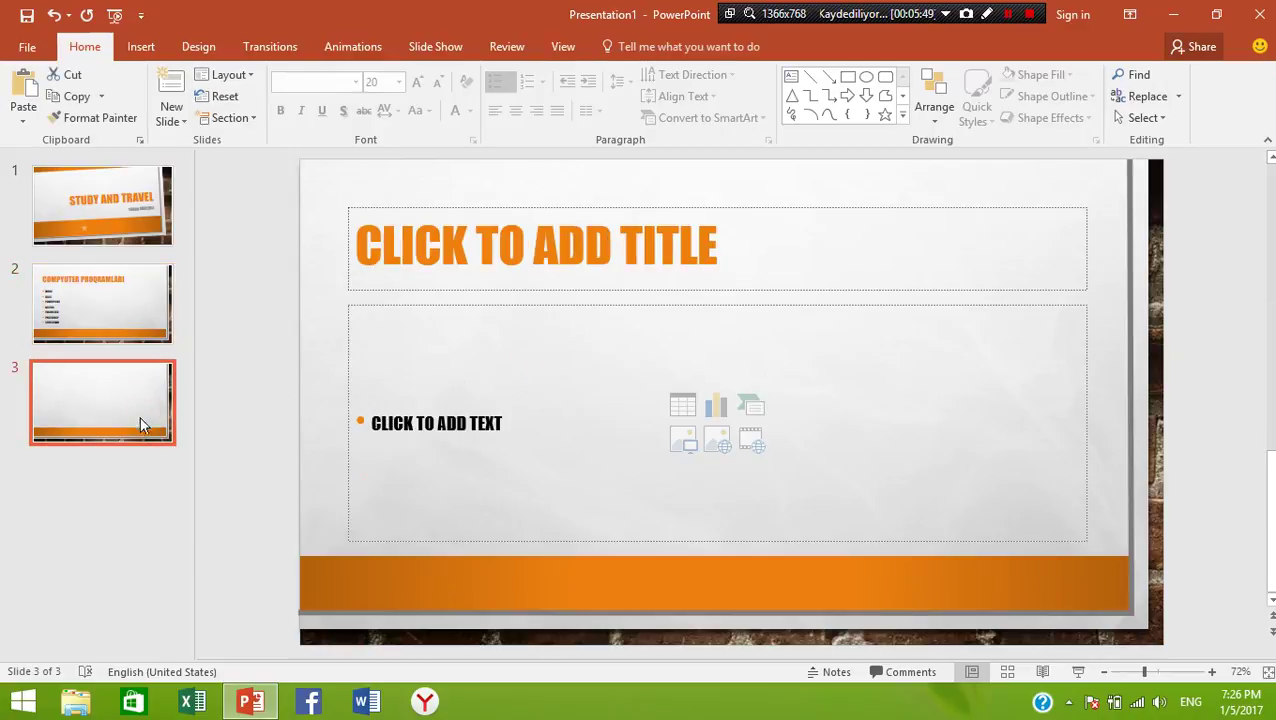
click(630, 257)
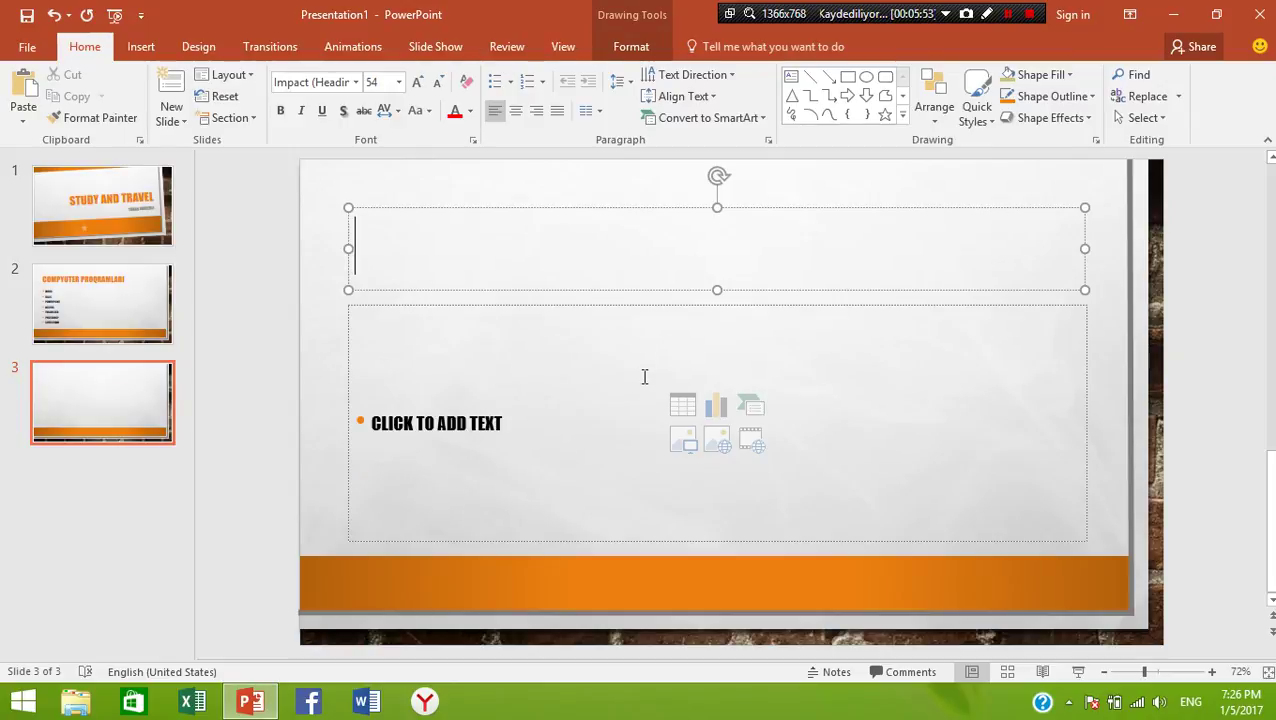
text(WORD)
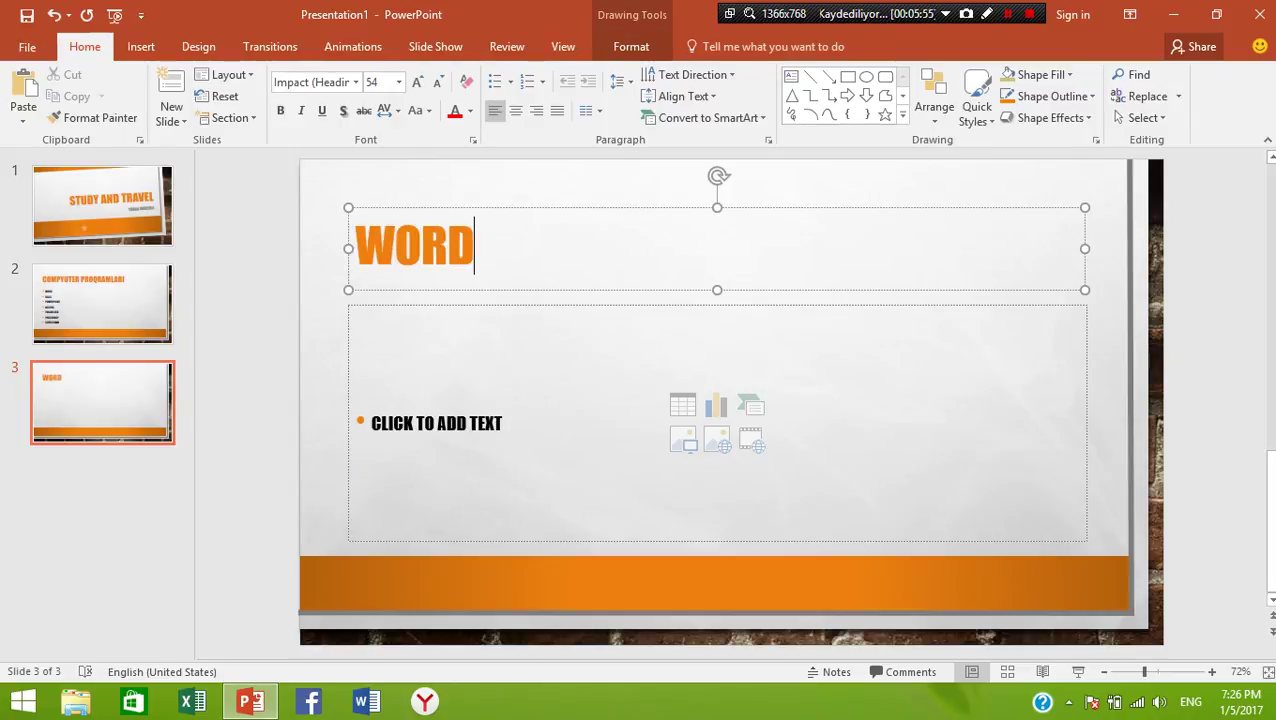
click(478, 412)
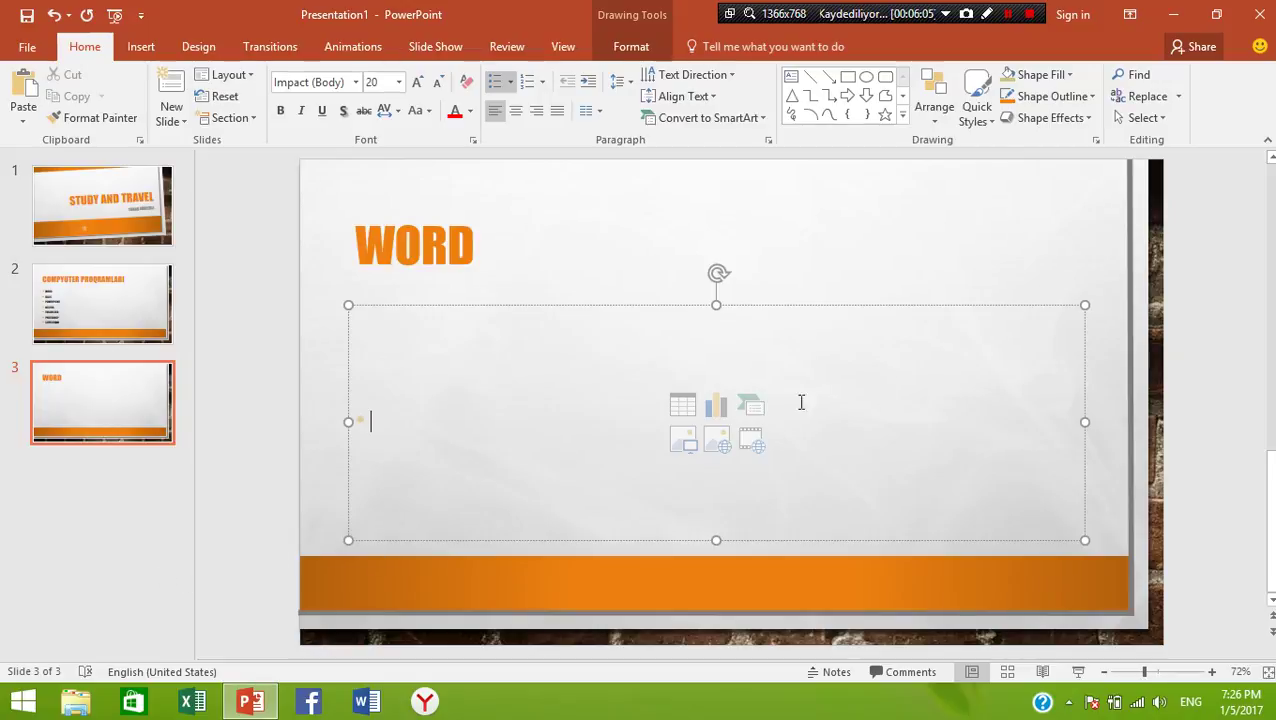
click(472, 248)
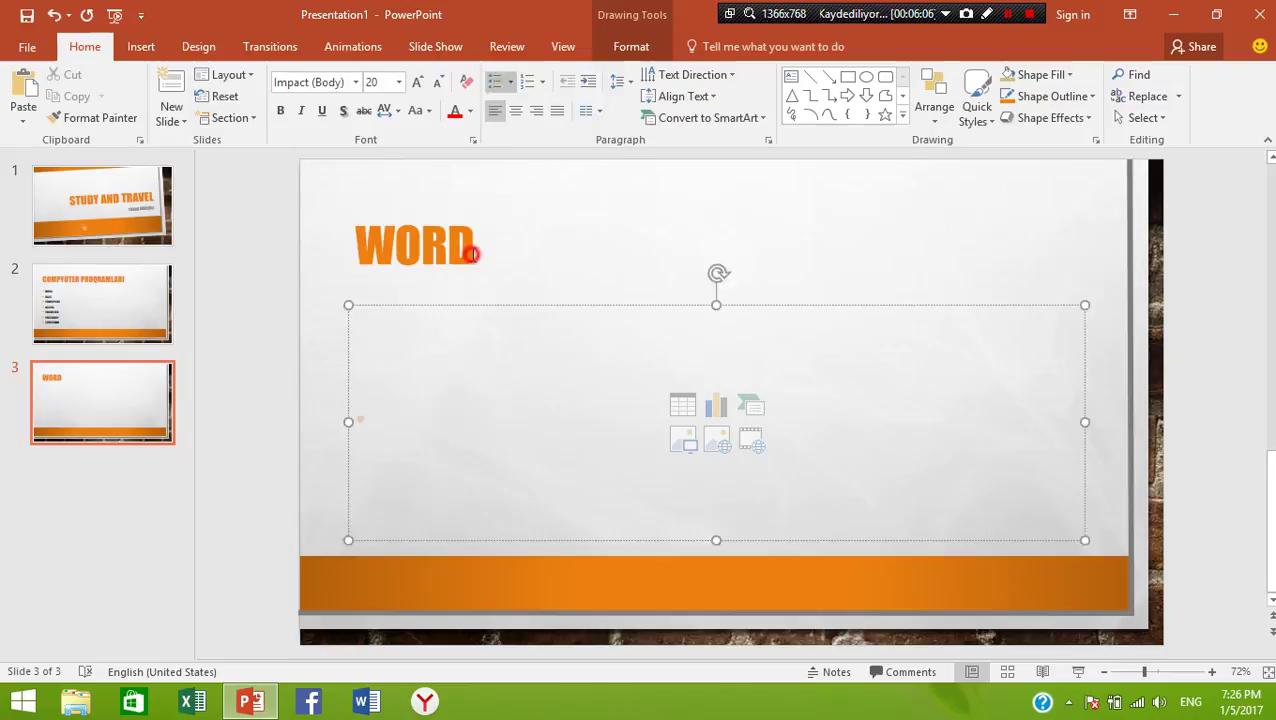
click(518, 384)
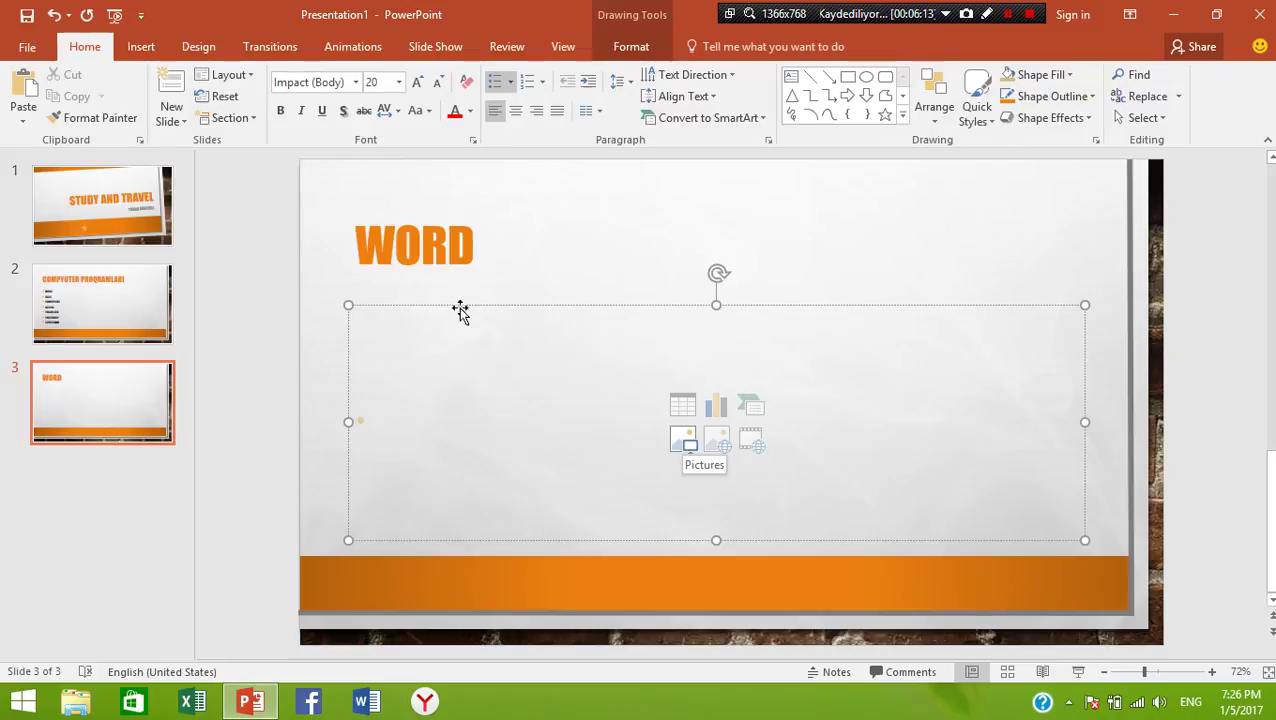
- Draw a text box beside the WORD title on slide 3, then delete it
click(563, 47)
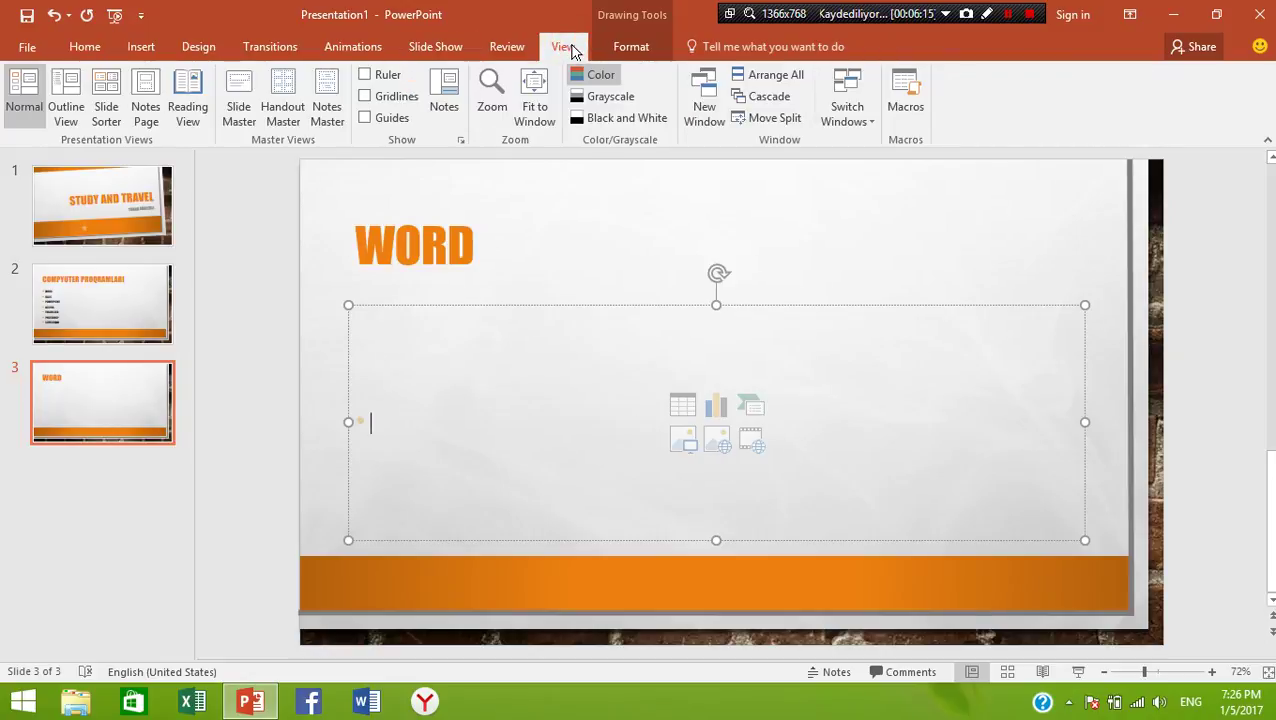
click(498, 48)
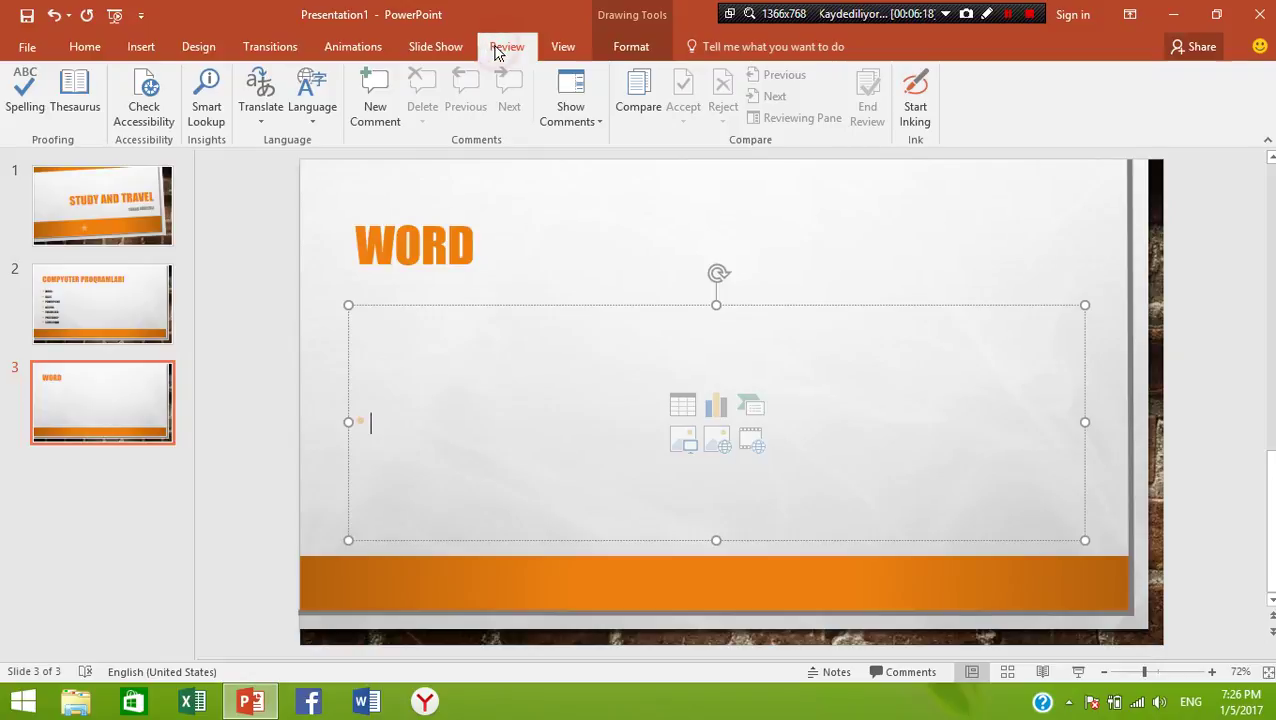
click(143, 48)
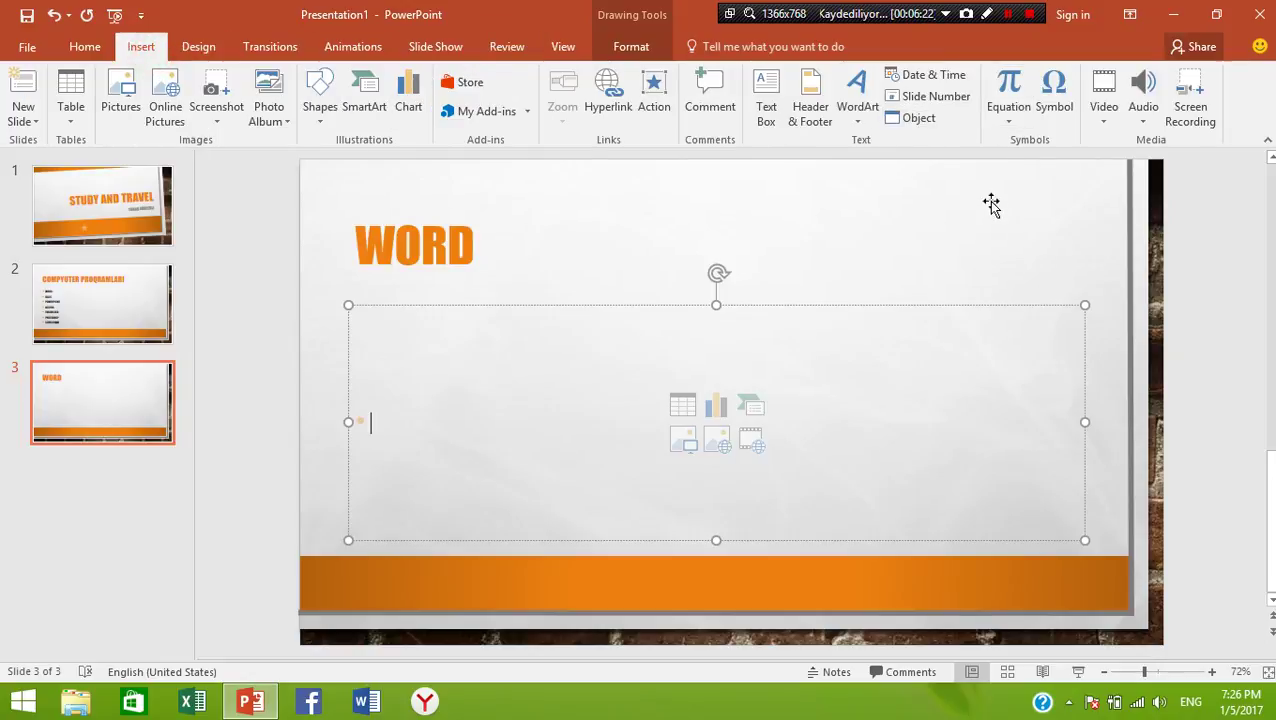
click(766, 97)
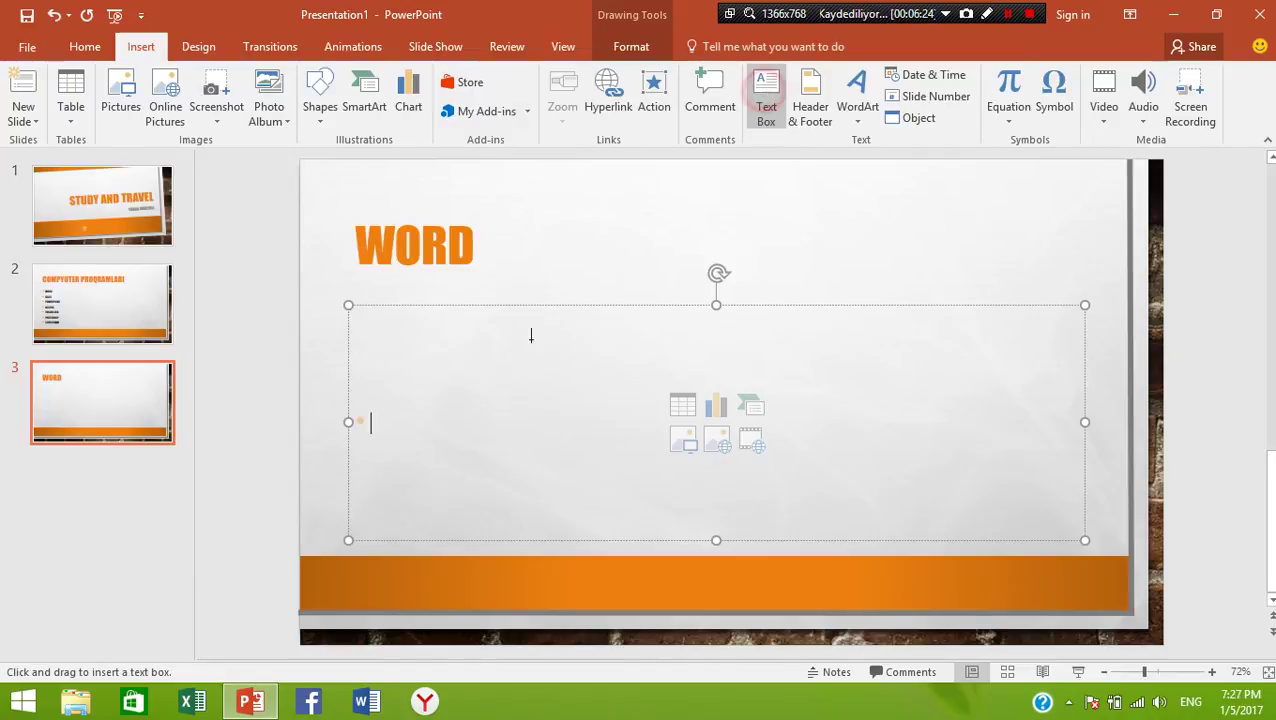
drag(465, 182, 648, 307)
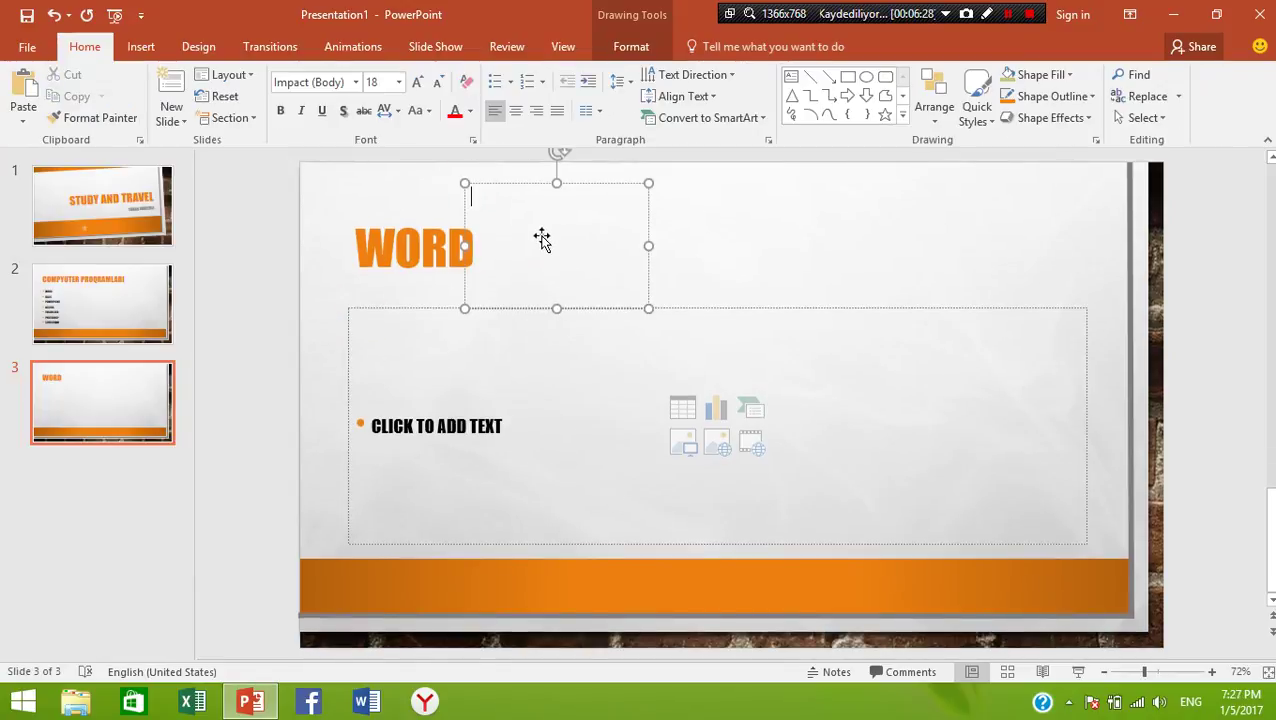
right_click(607, 183)
click(629, 191)
key(Delete)
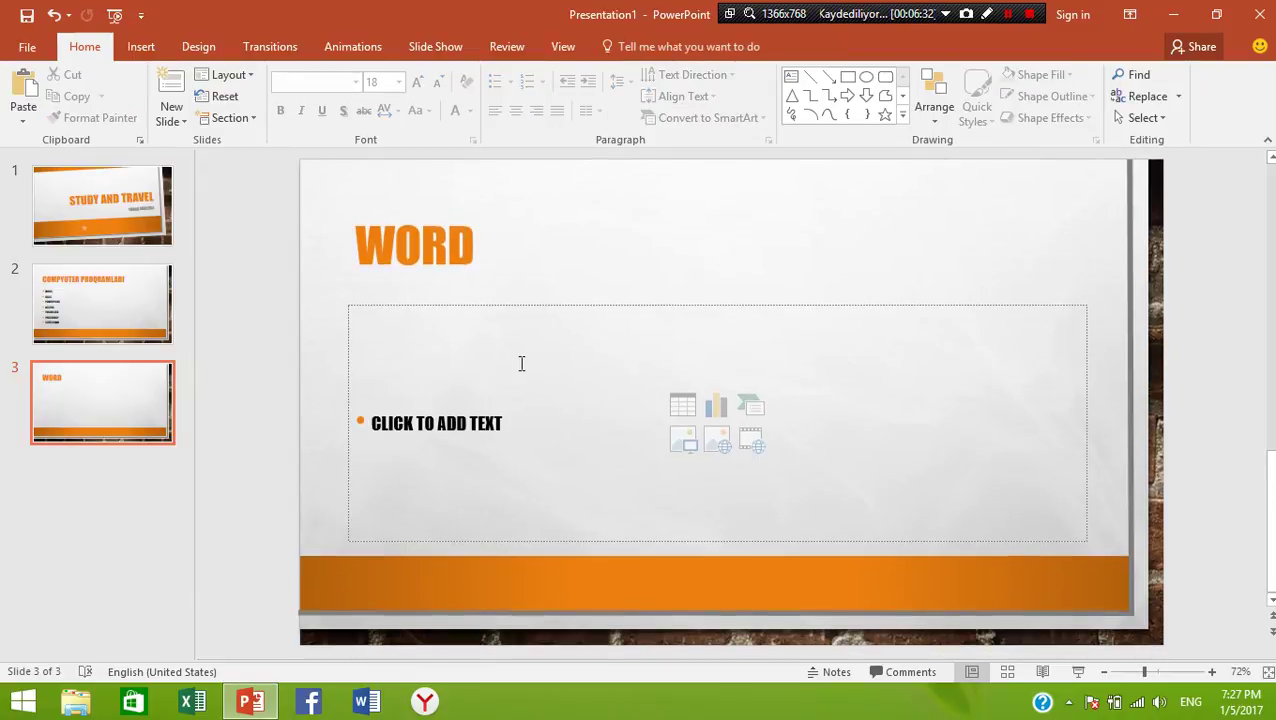
- Delete slide 3 from the slide list
click(516, 372)
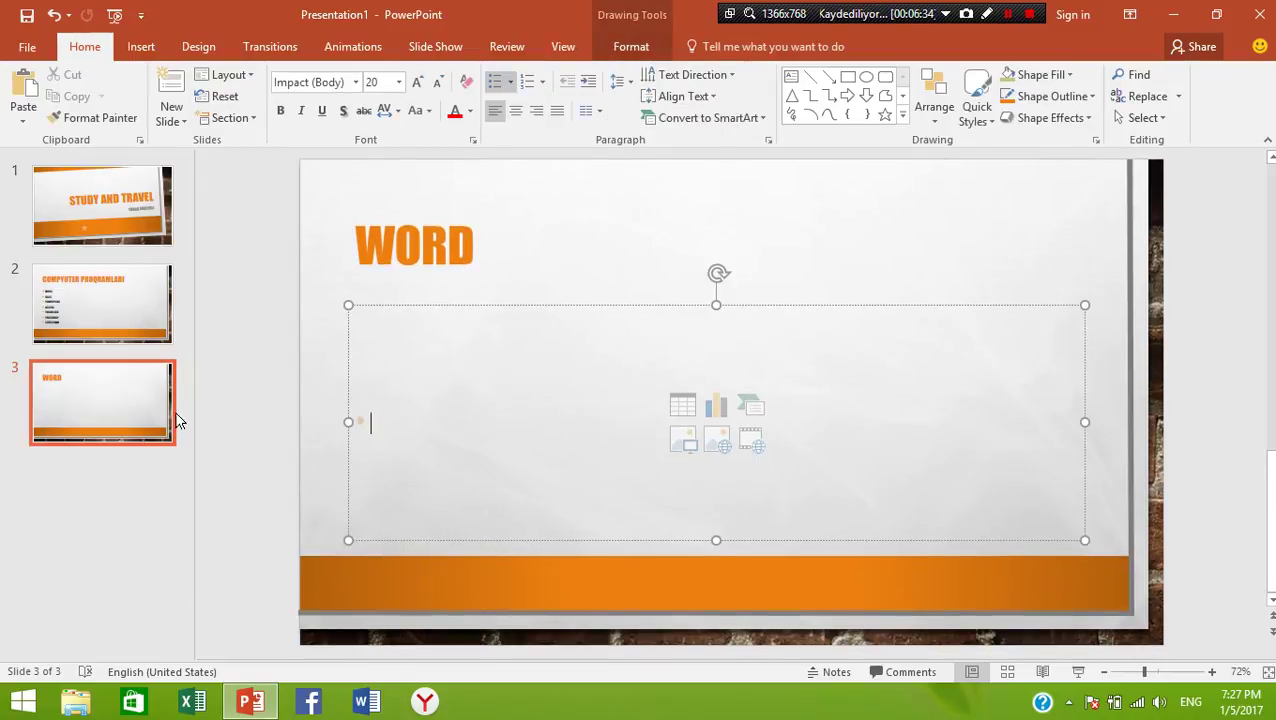
click(142, 411)
right_click(142, 411)
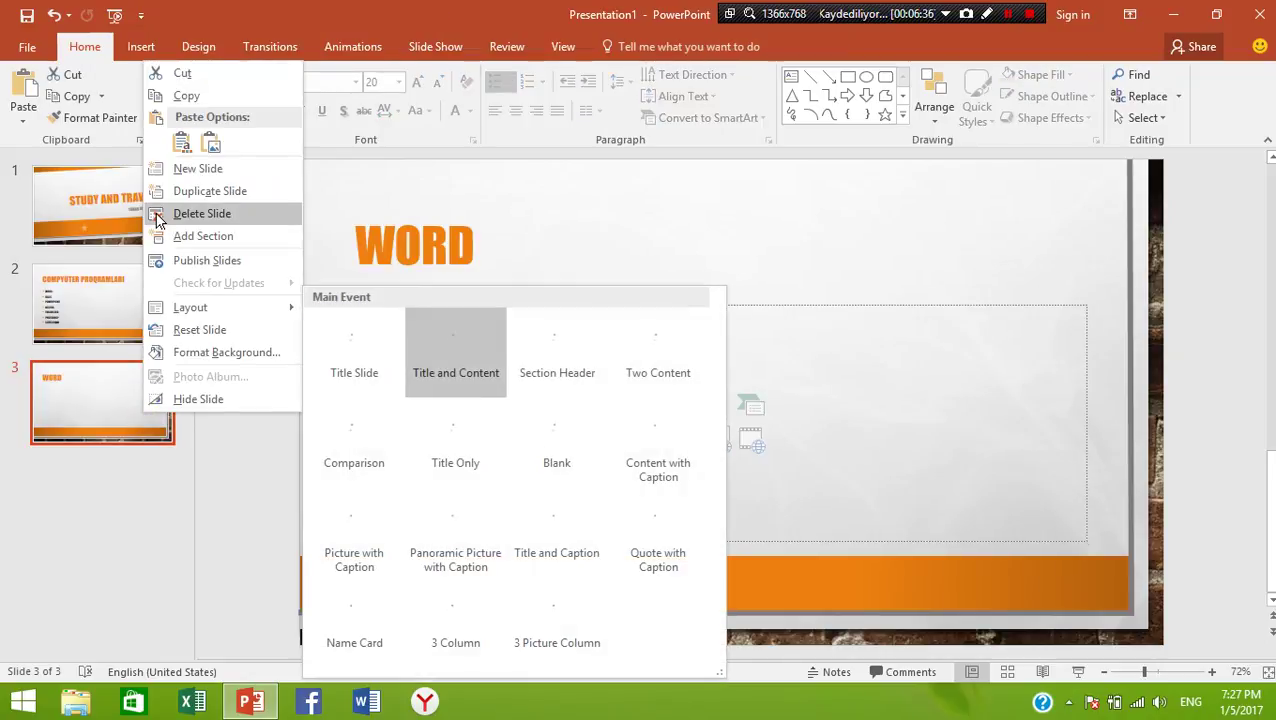
click(162, 213)
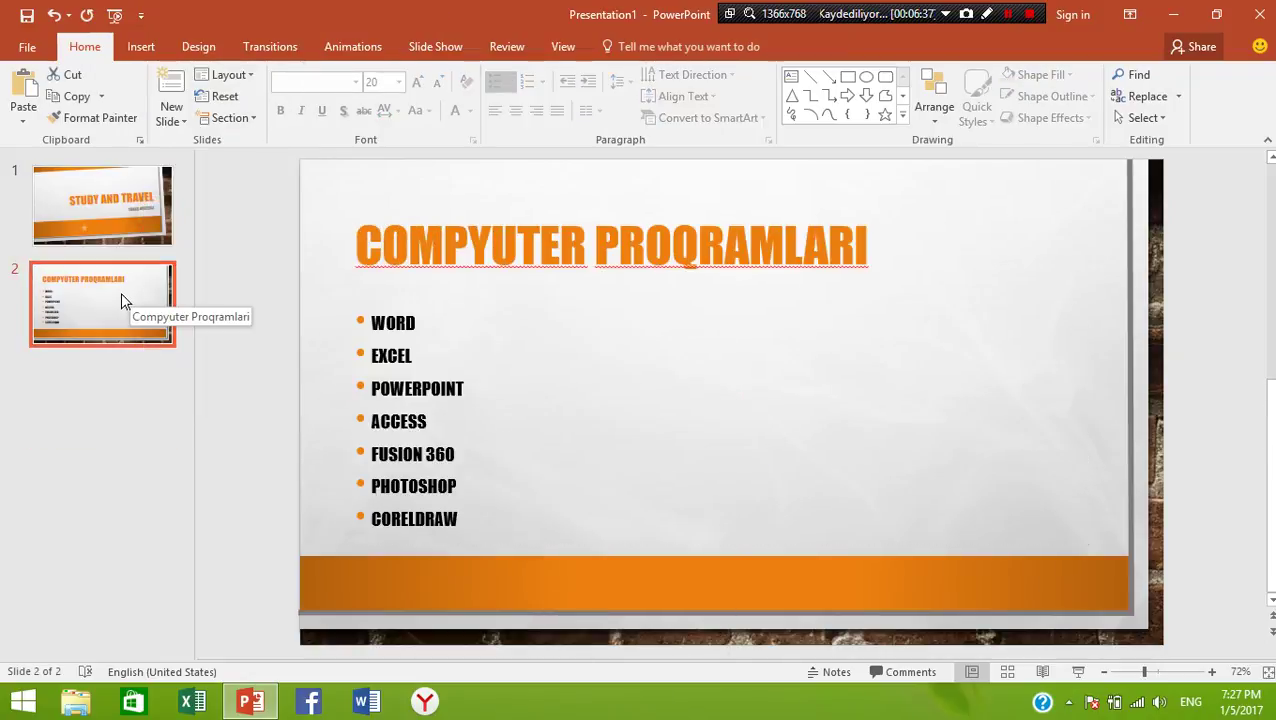
- Replace the blank added slide with a Two Content layout slide as slide 3
click(174, 84)
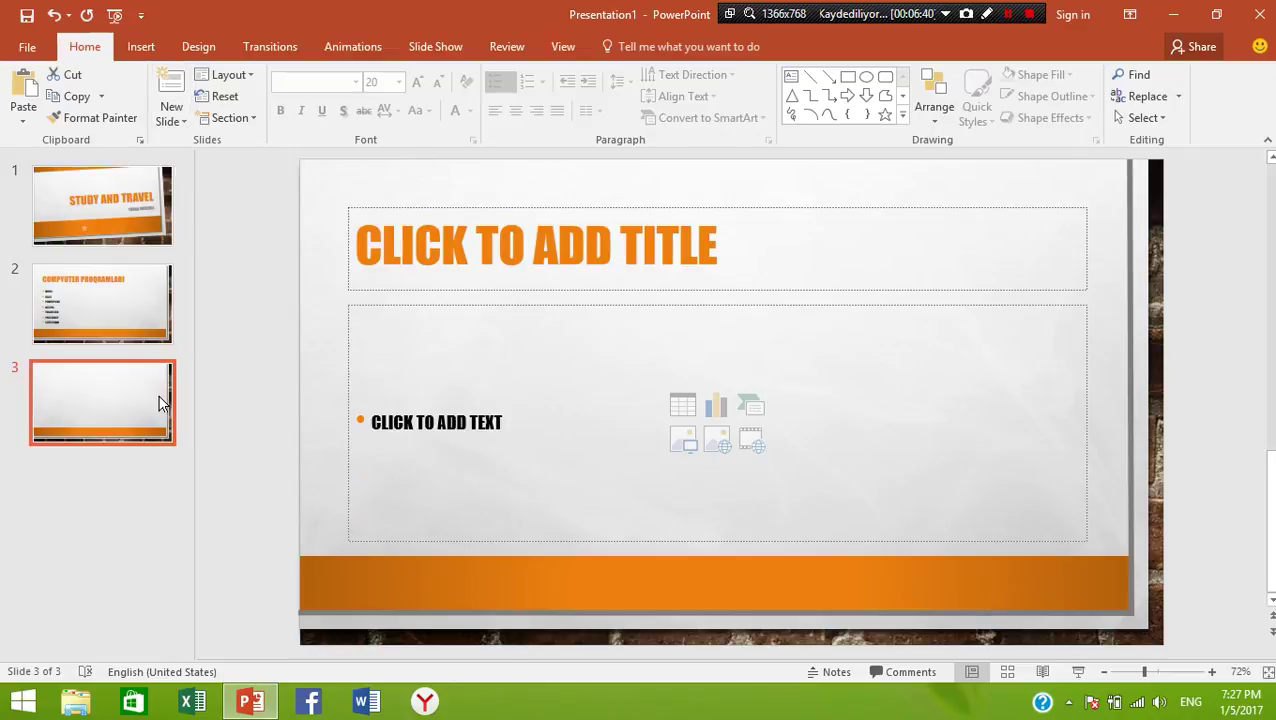
key(Delete)
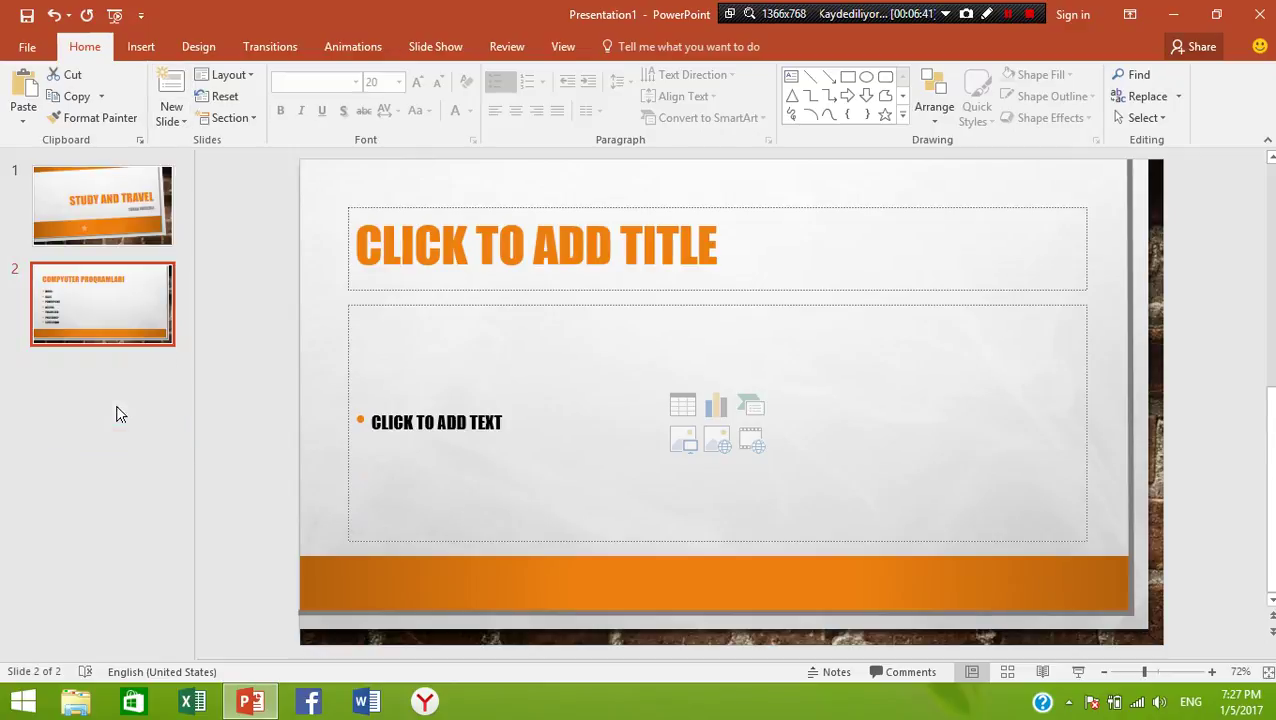
click(170, 117)
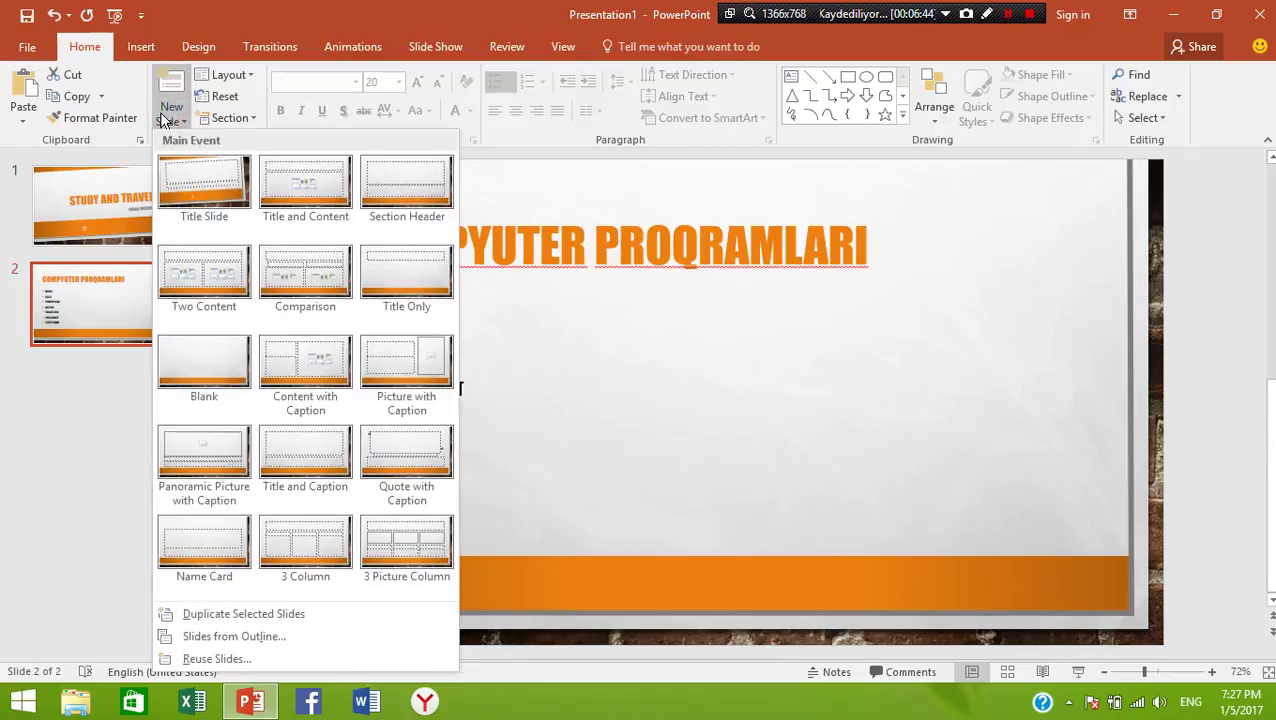
click(222, 280)
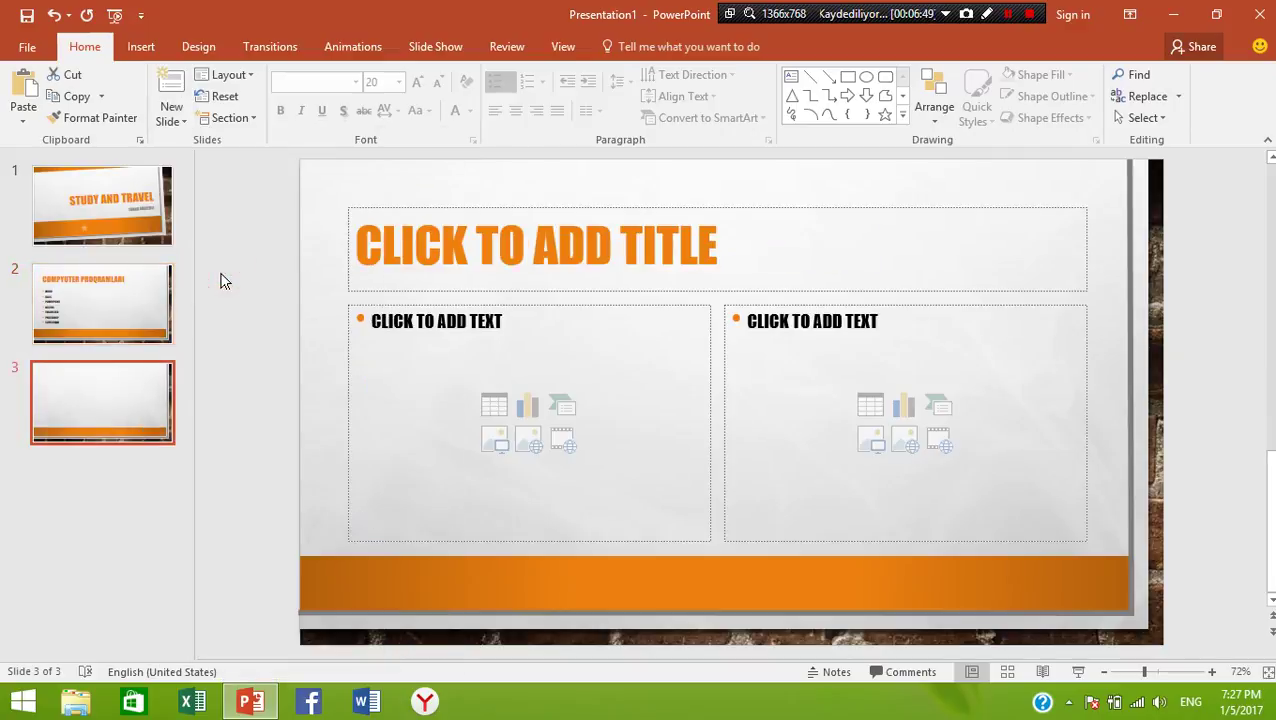
click(503, 246)
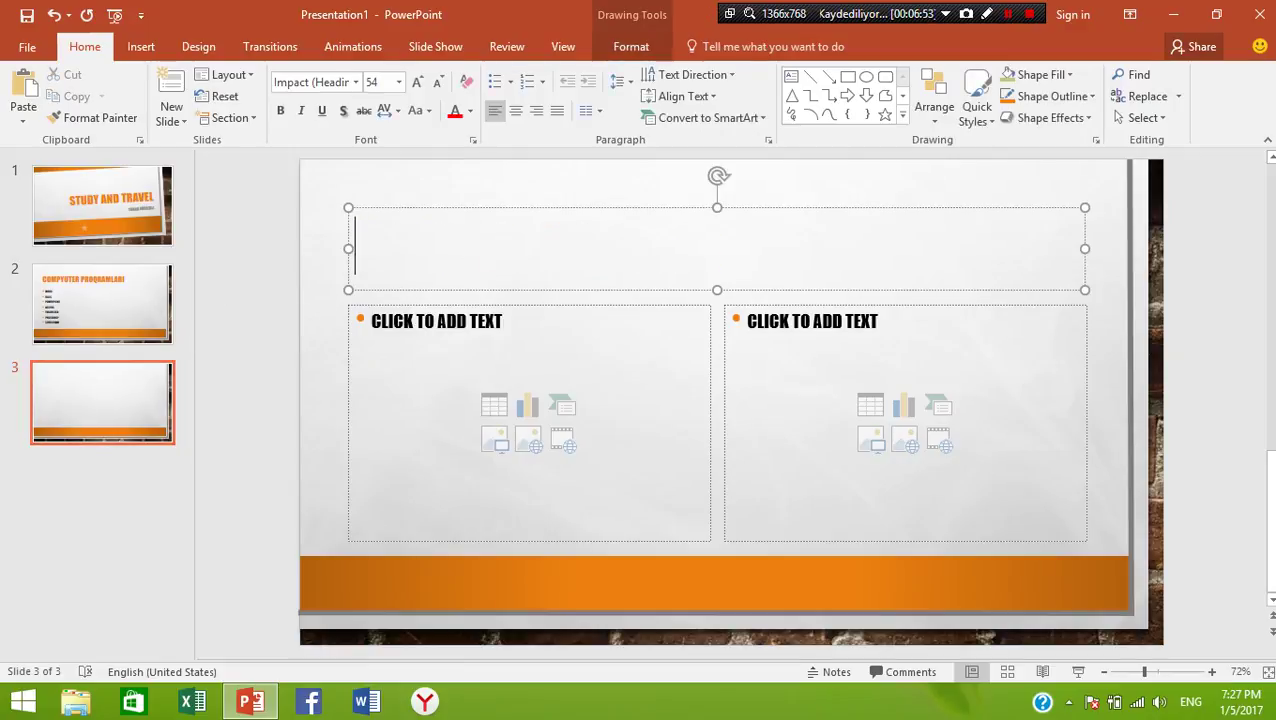
- Title slide 3 WORD and insert Ekran Görüntüsü (6) at right, stretched taller
text(WORD)
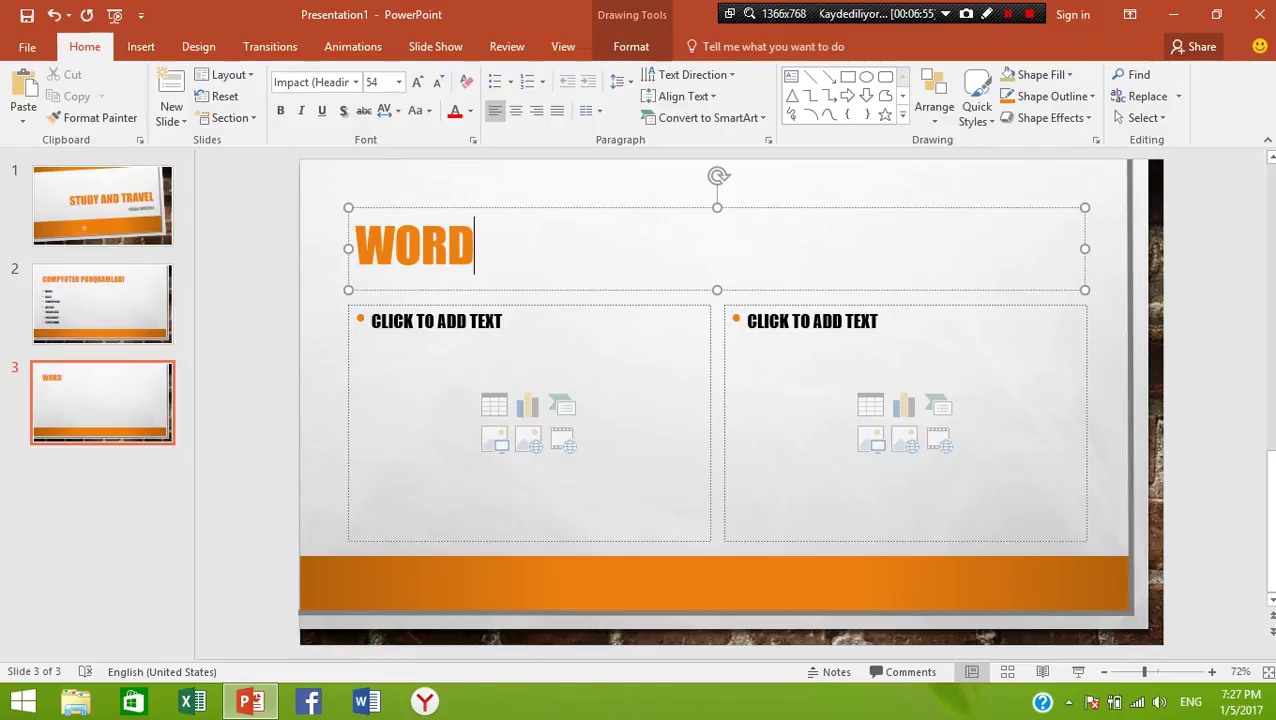
click(932, 337)
click(878, 441)
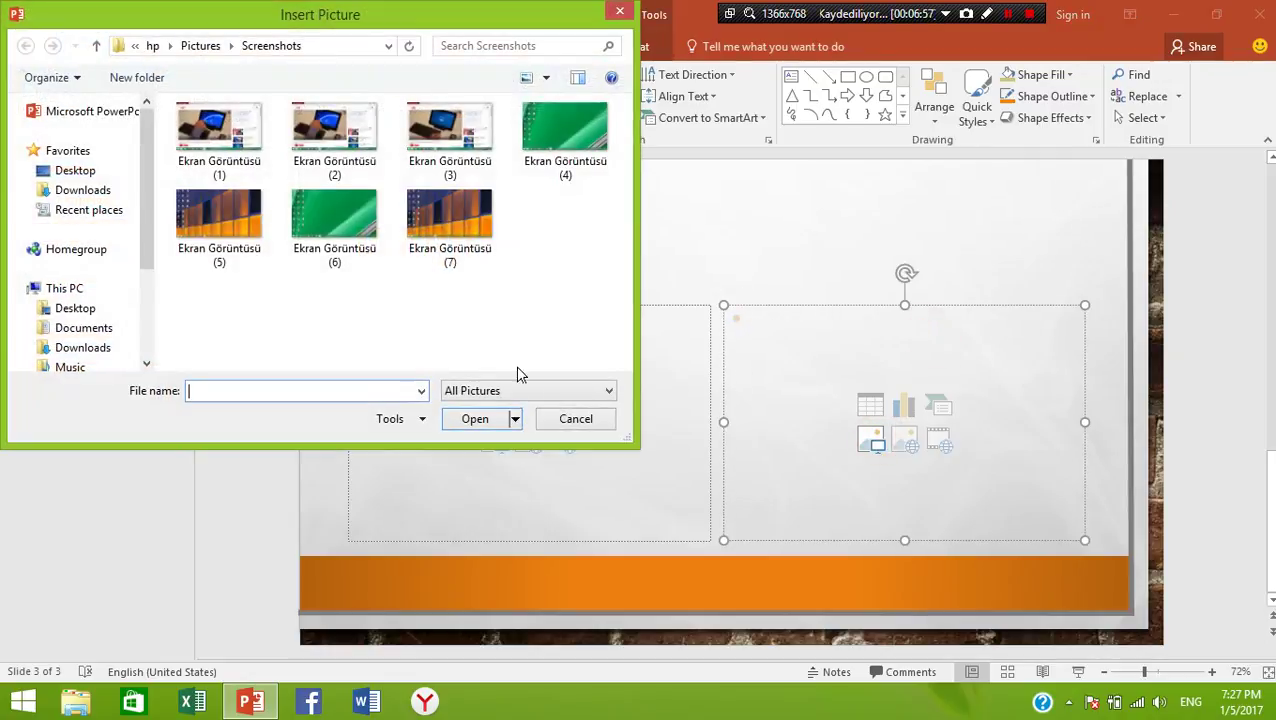
click(358, 252)
click(478, 420)
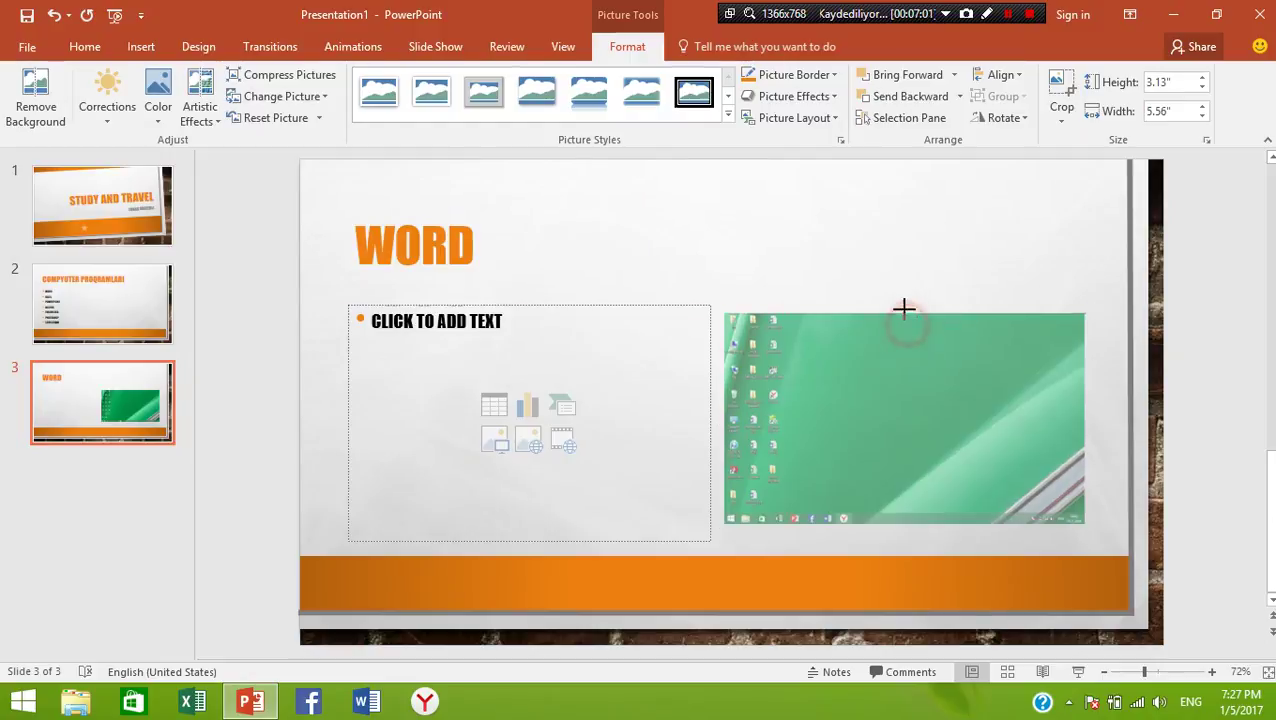
drag(905, 322, 905, 305)
drag(906, 530, 906, 539)
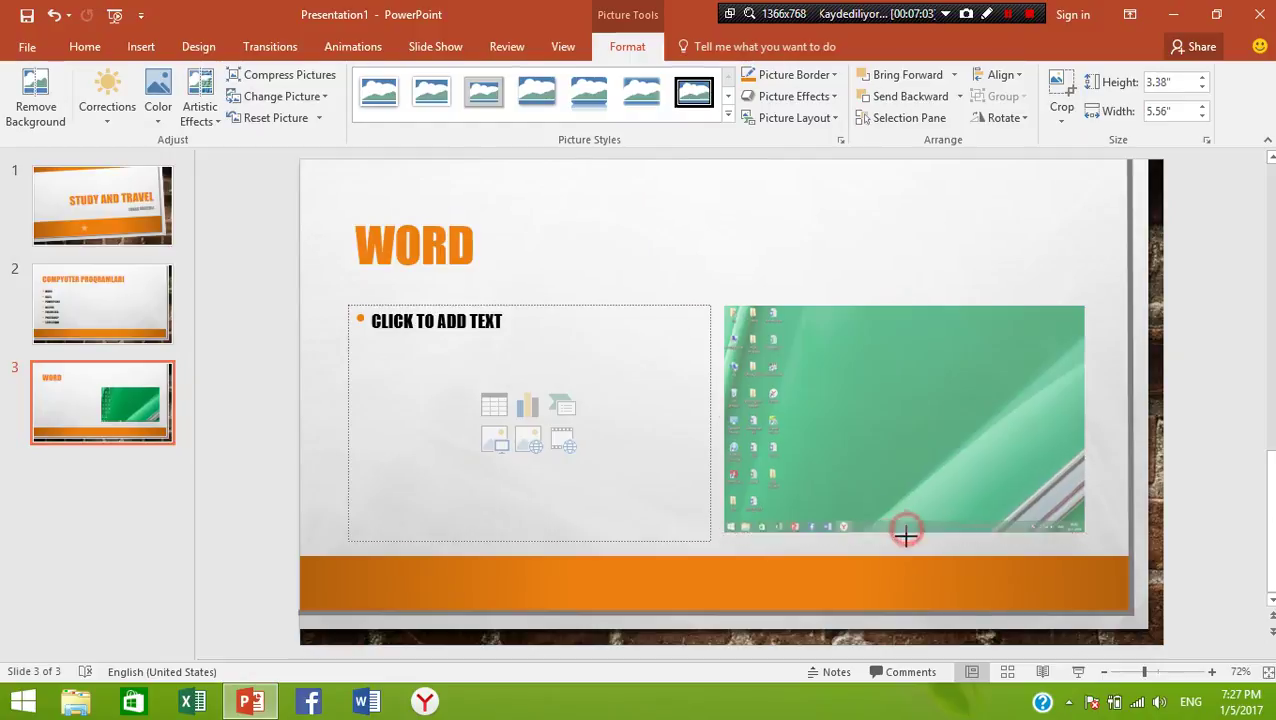
- Fill the left content box with seven lines of placeholder bullet text
click(421, 357)
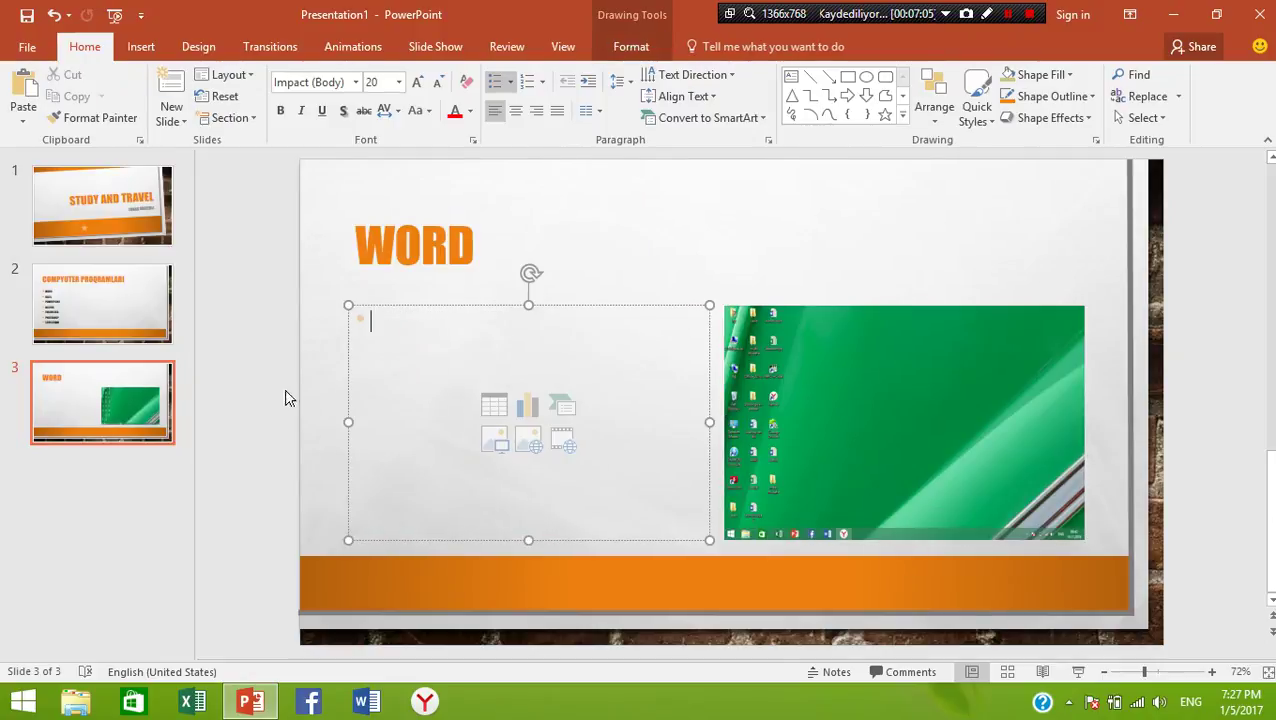
text(KFDBZVJBSZ)
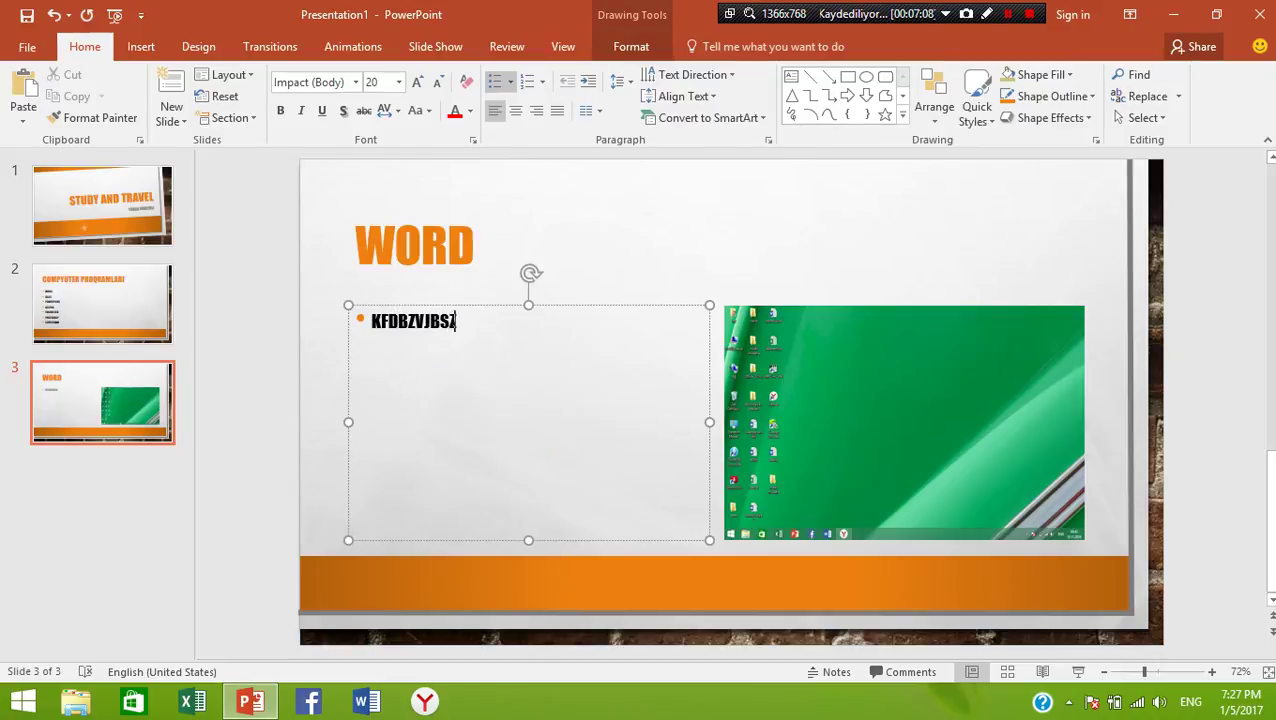
key(Return)
text(FNVLBDLKSNV)
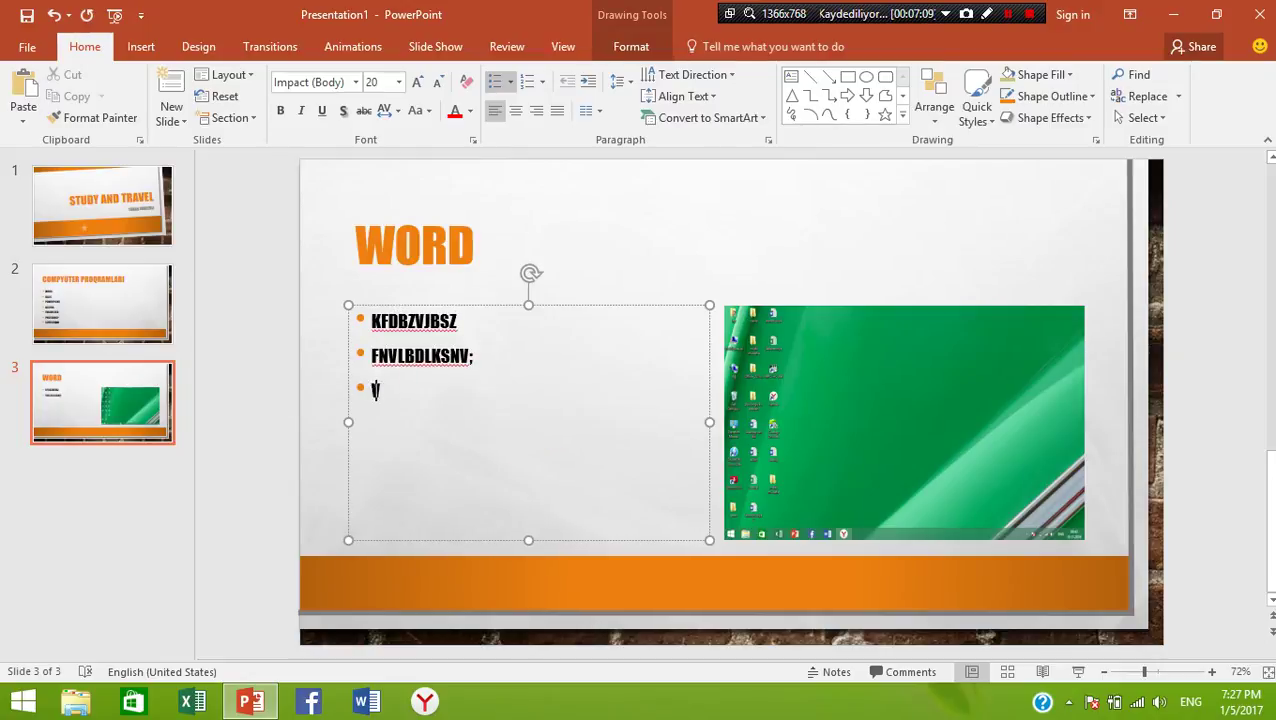
text(NLKDSNV)
text(V;NSLKSDNV IS)
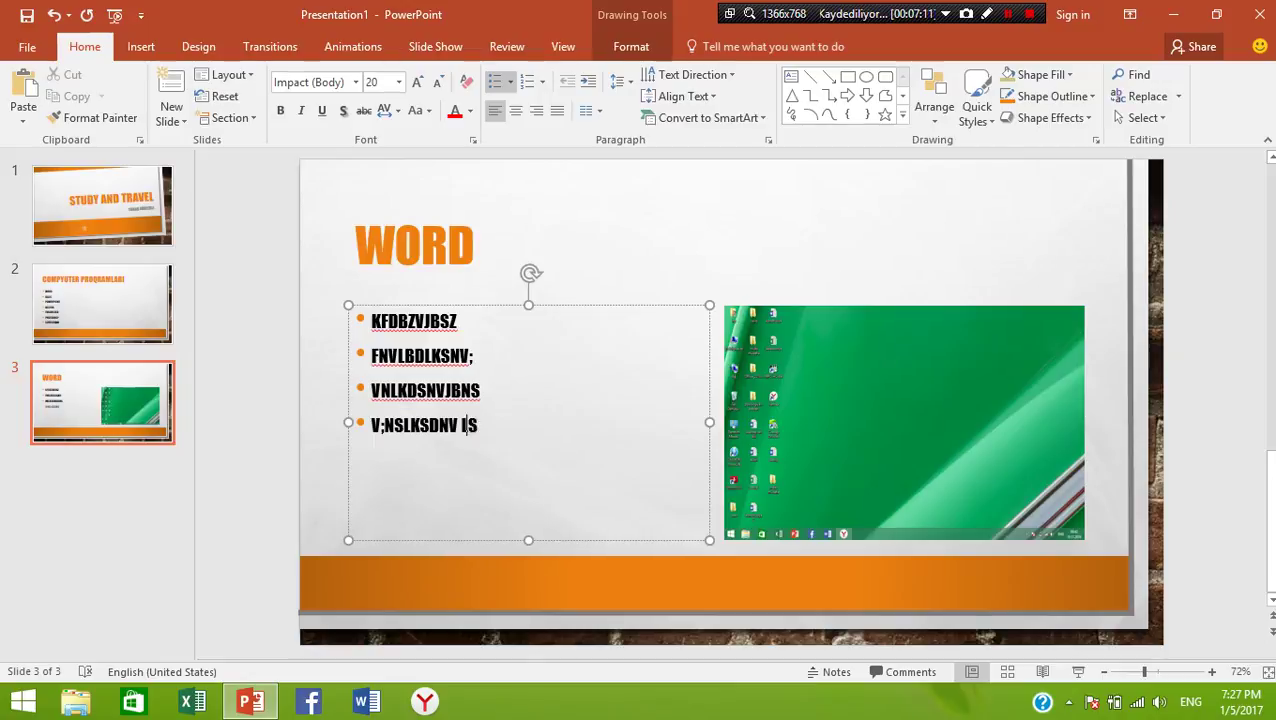
text(SNLENGFVDISNS;D,V)
text(VSDNLGVBLFBN)
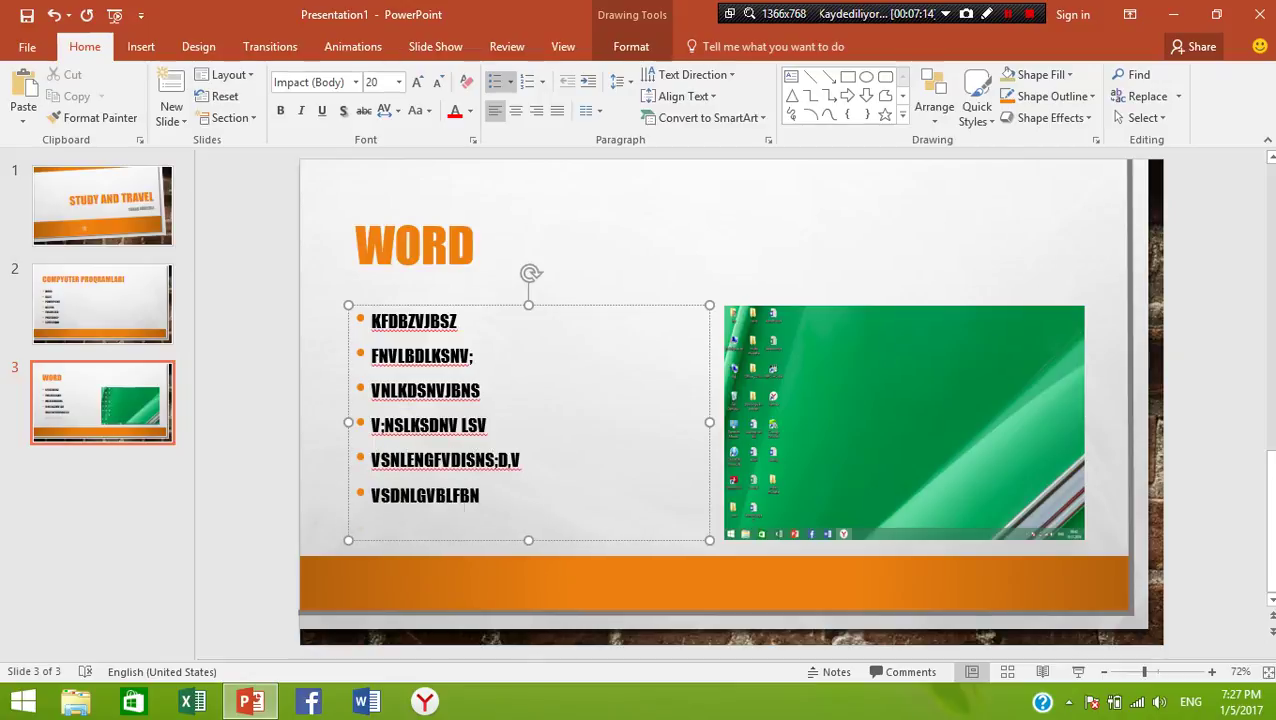
key(Return)
text(VNSLDNBVKSFNBV;S)
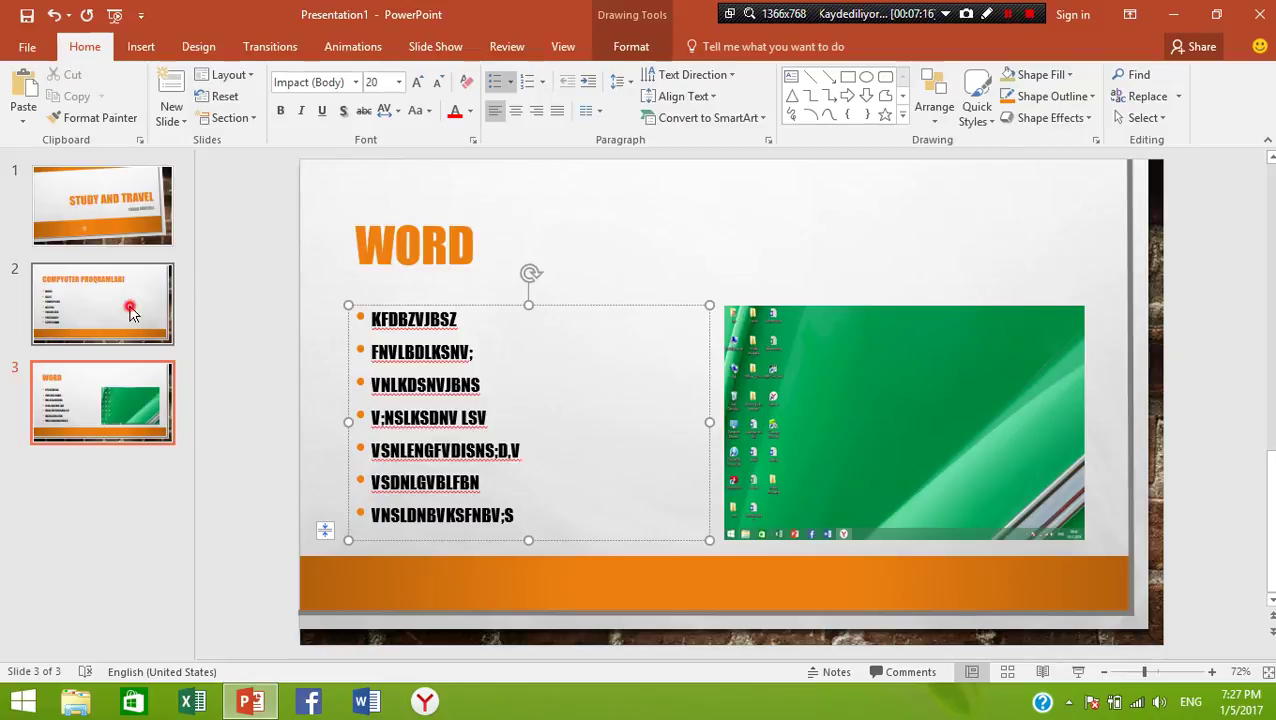
click(127, 312)
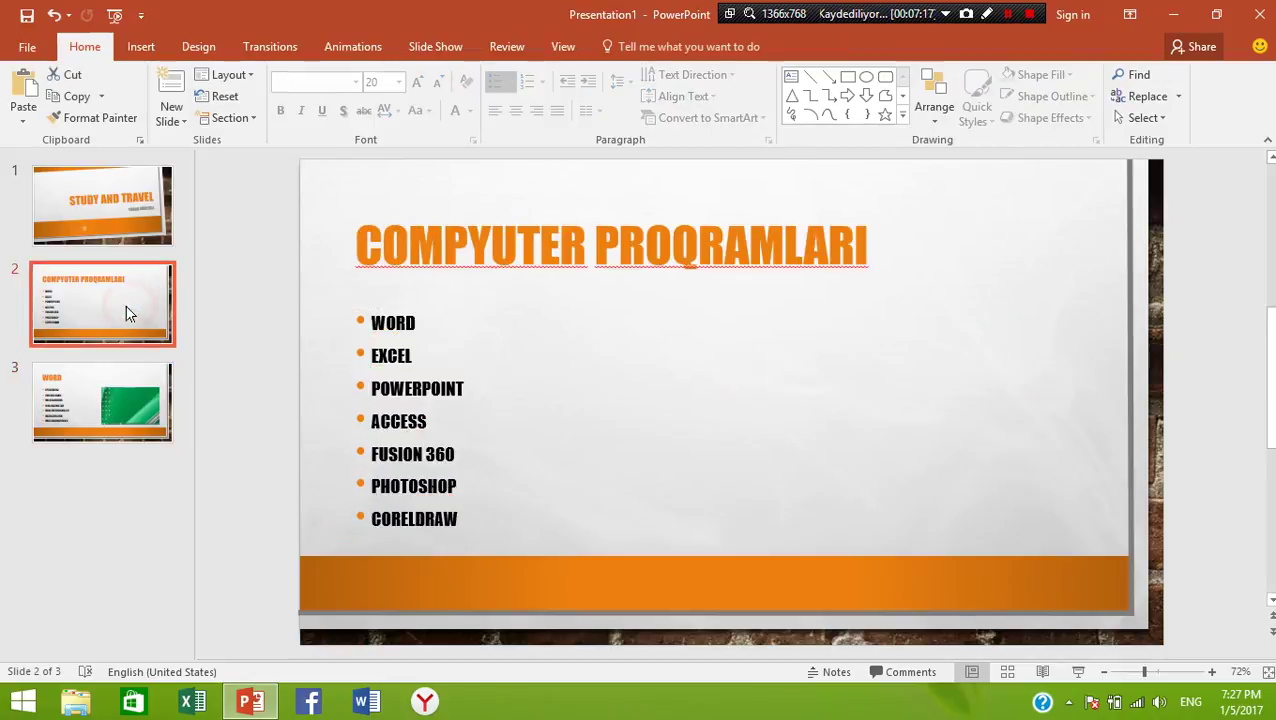
click(123, 388)
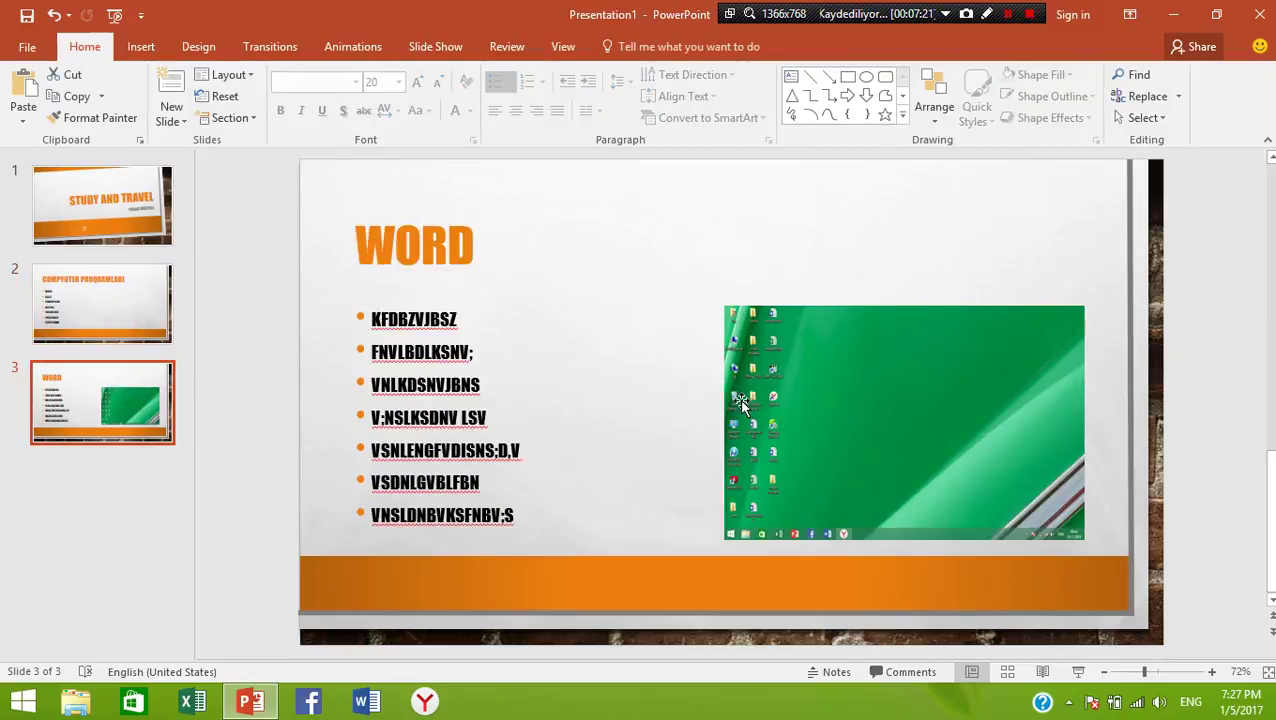
click(107, 212)
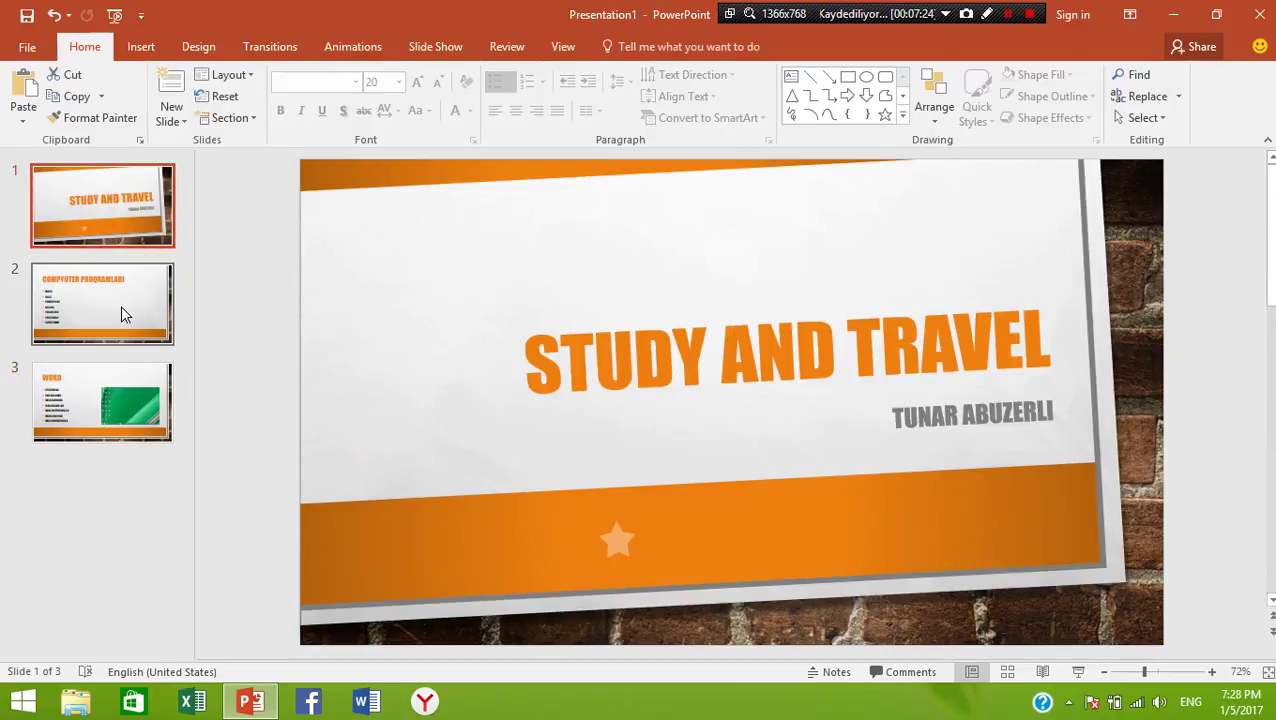
click(121, 308)
click(120, 380)
click(108, 280)
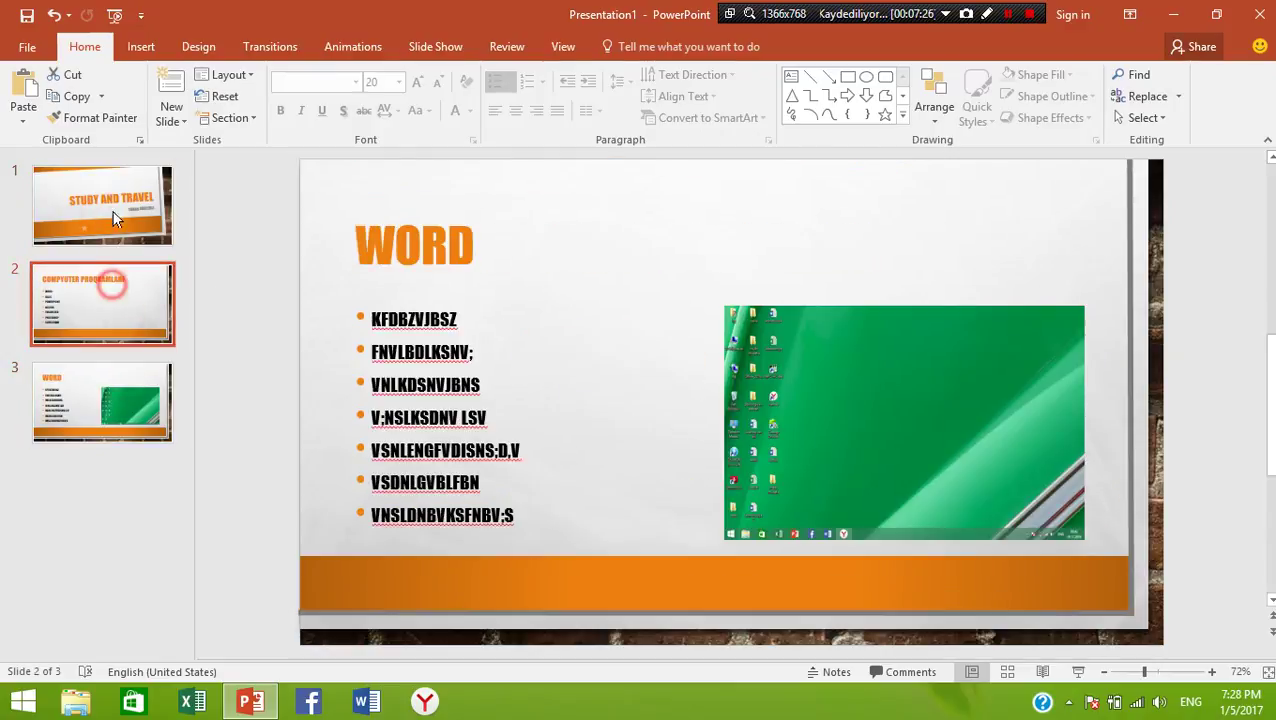
click(105, 210)
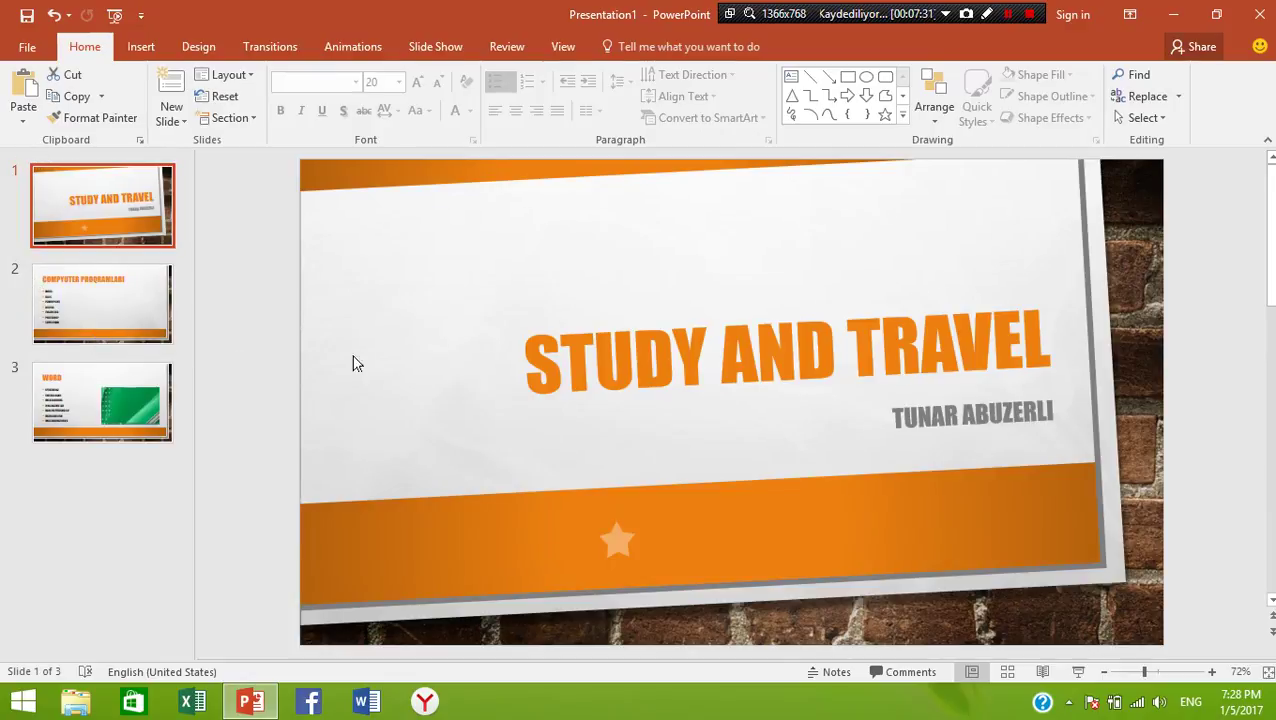
click(110, 330)
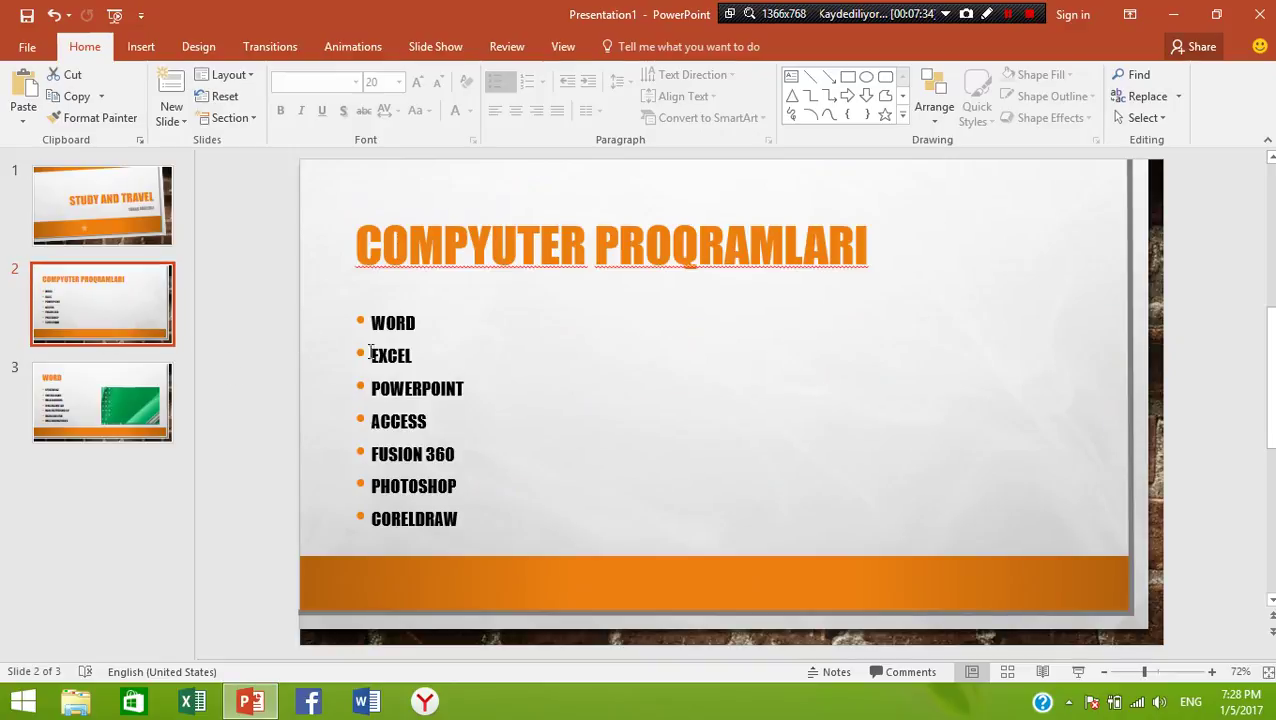
click(382, 247)
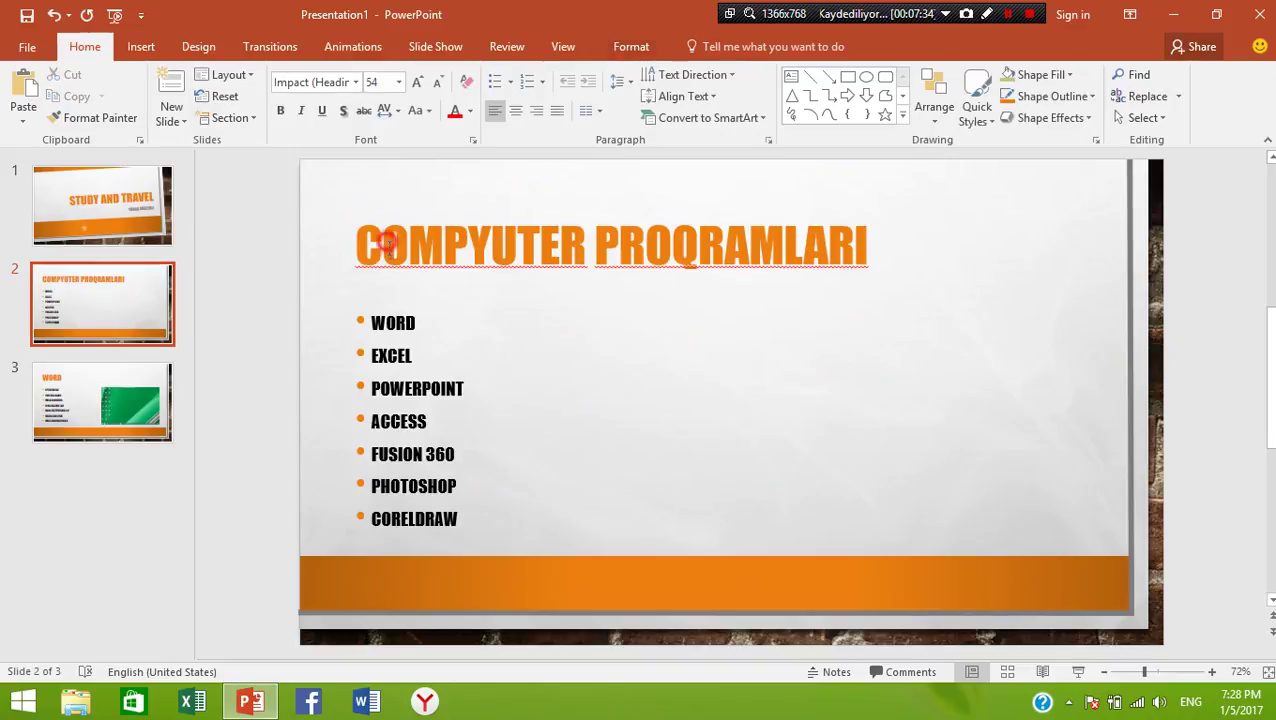
- Apply Fly In to the COMPYUTER PROQRAMLARI title and the WORD and EXCEL bullets
triple_click(973, 240)
click(352, 46)
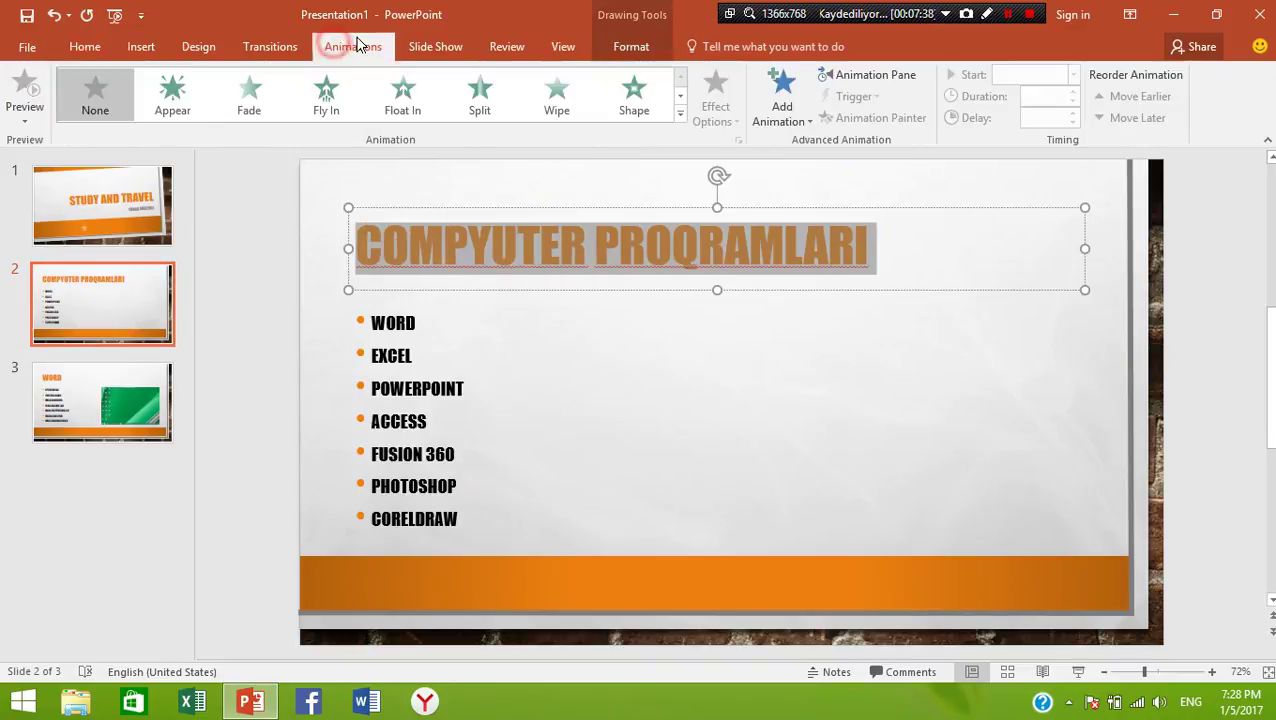
click(328, 112)
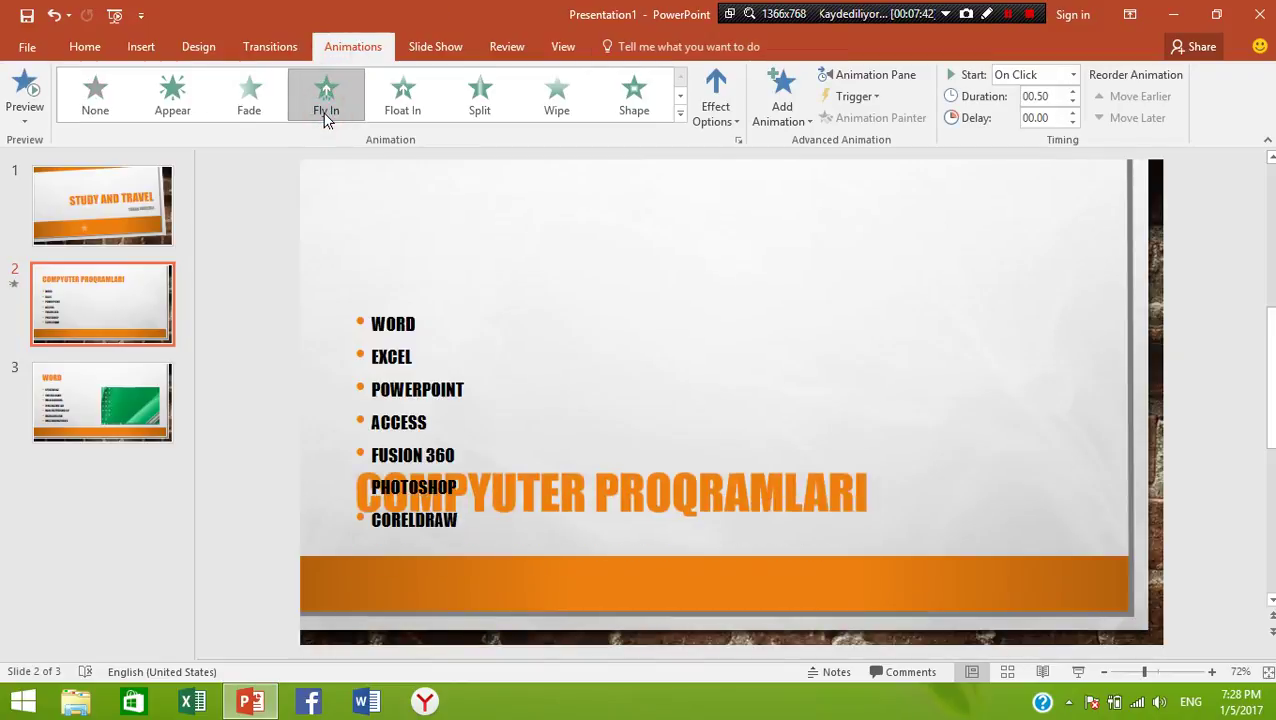
click(390, 325)
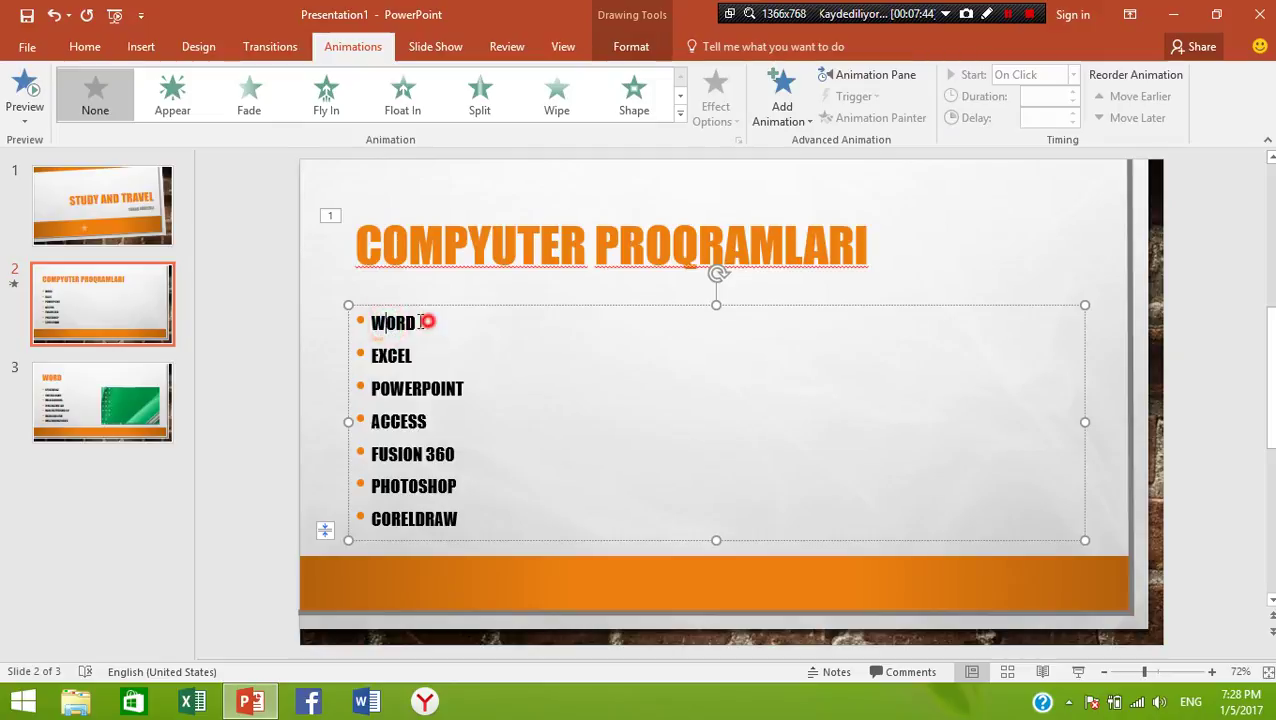
drag(427, 322, 333, 328)
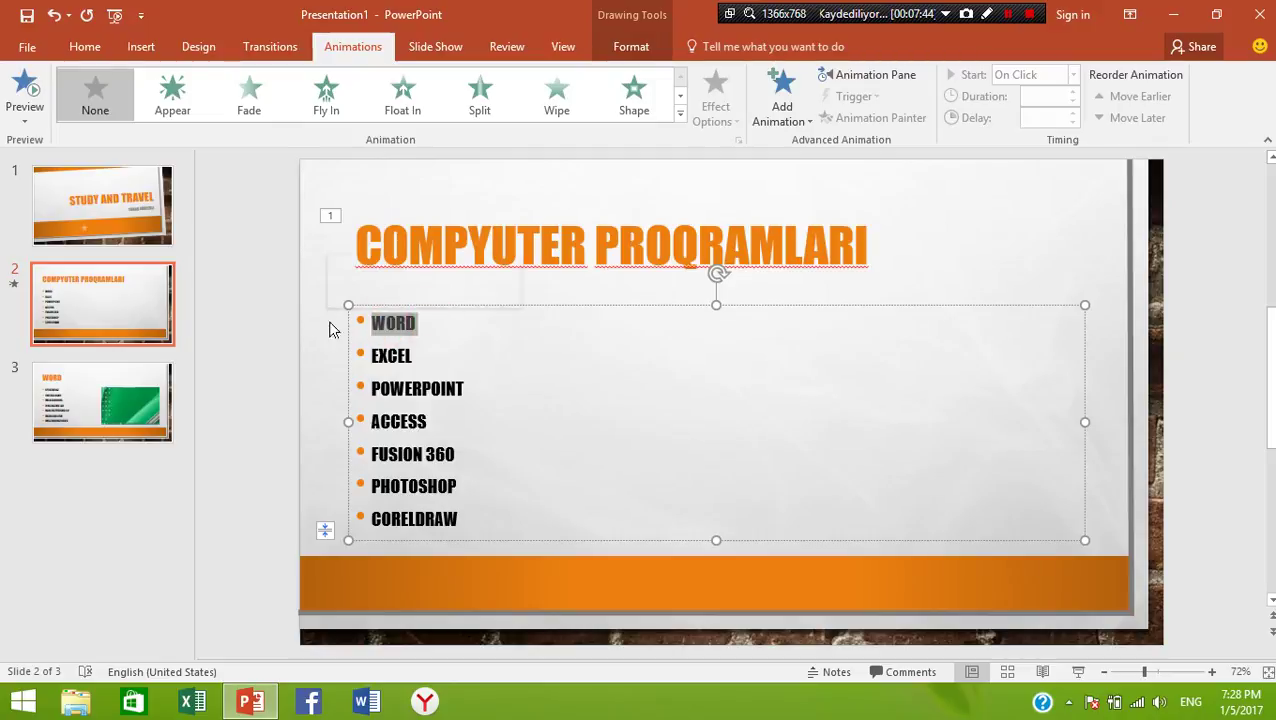
click(324, 100)
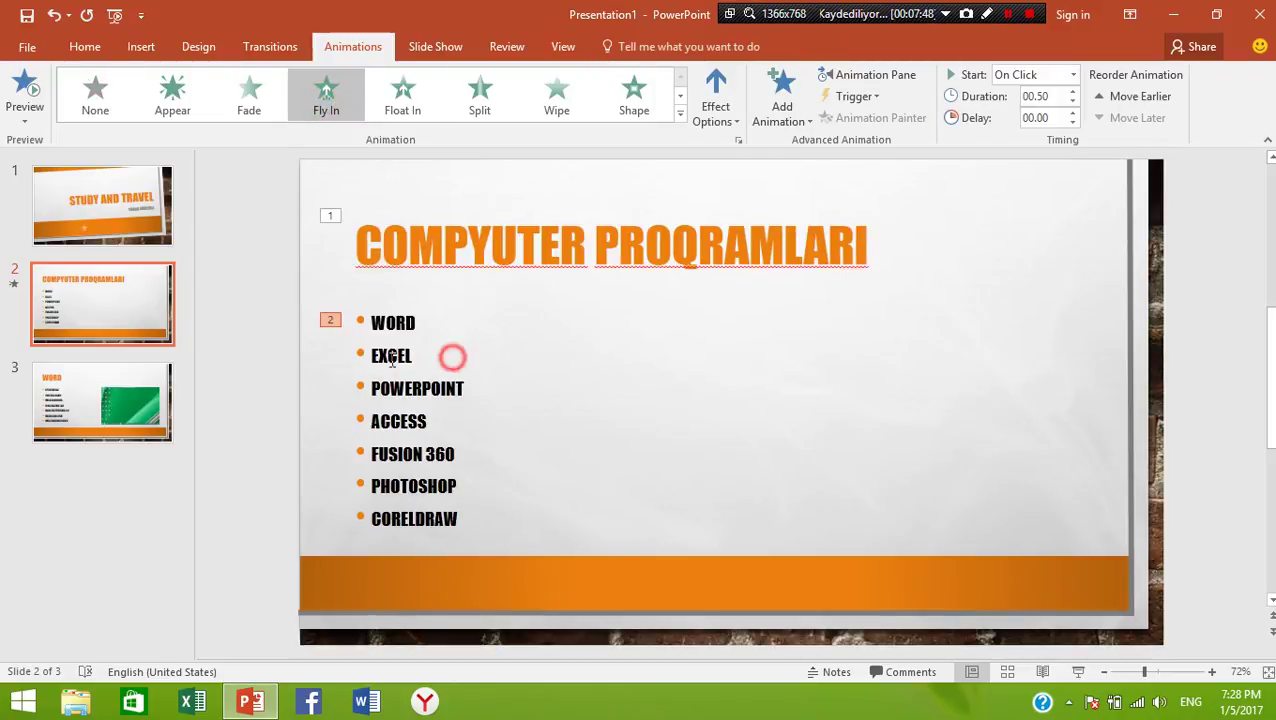
click(421, 356)
drag(421, 356, 368, 358)
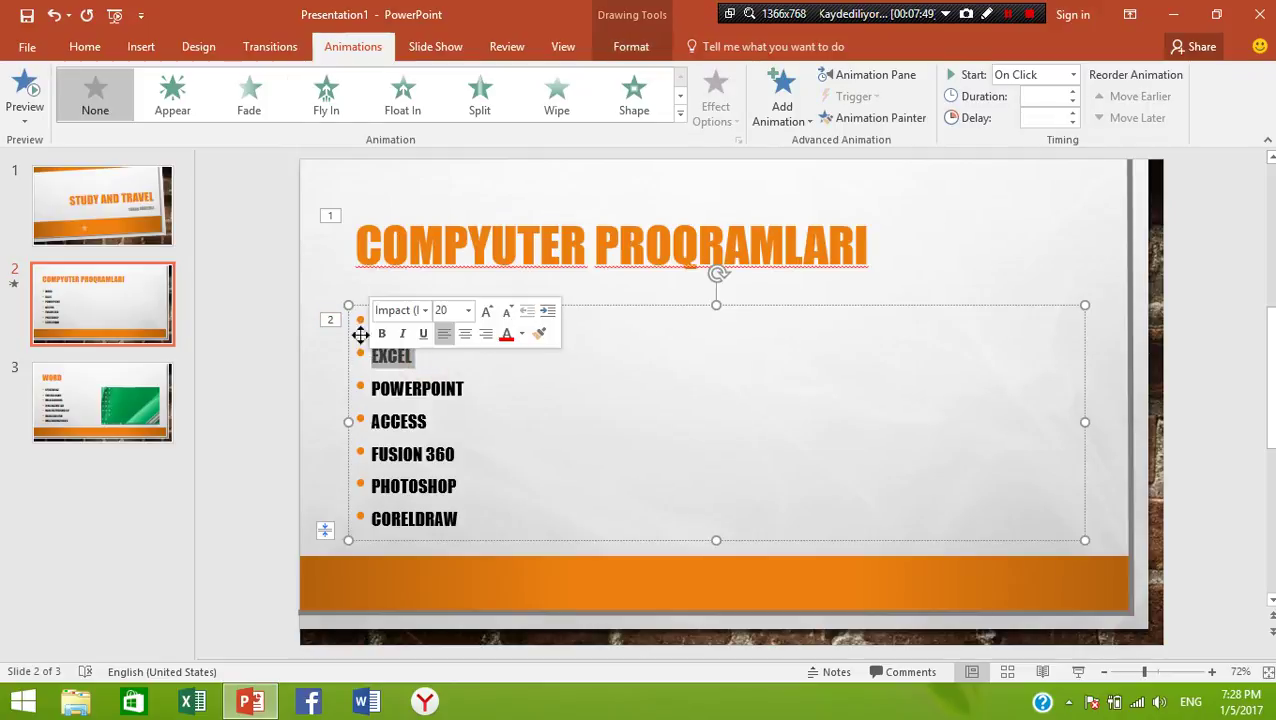
click(332, 100)
- Apply Fly In to the POWERPOINT and ACCESS bullets
click(478, 386)
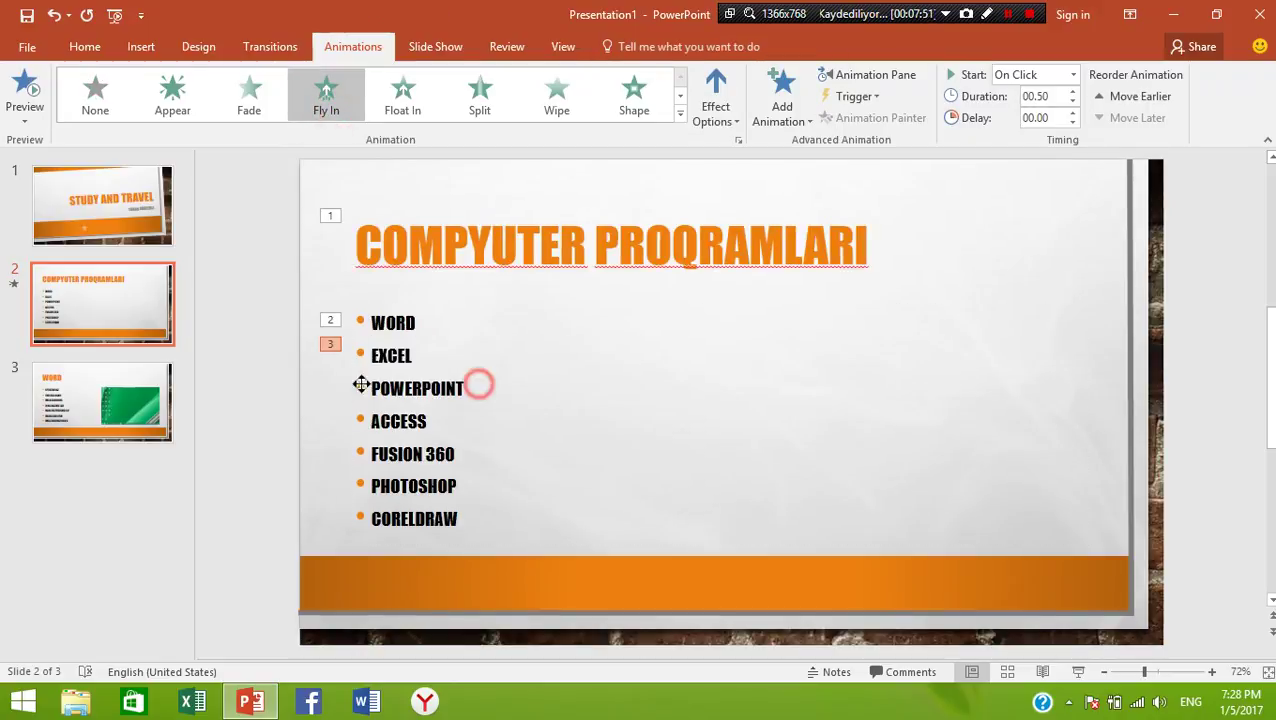
click(466, 392)
click(487, 385)
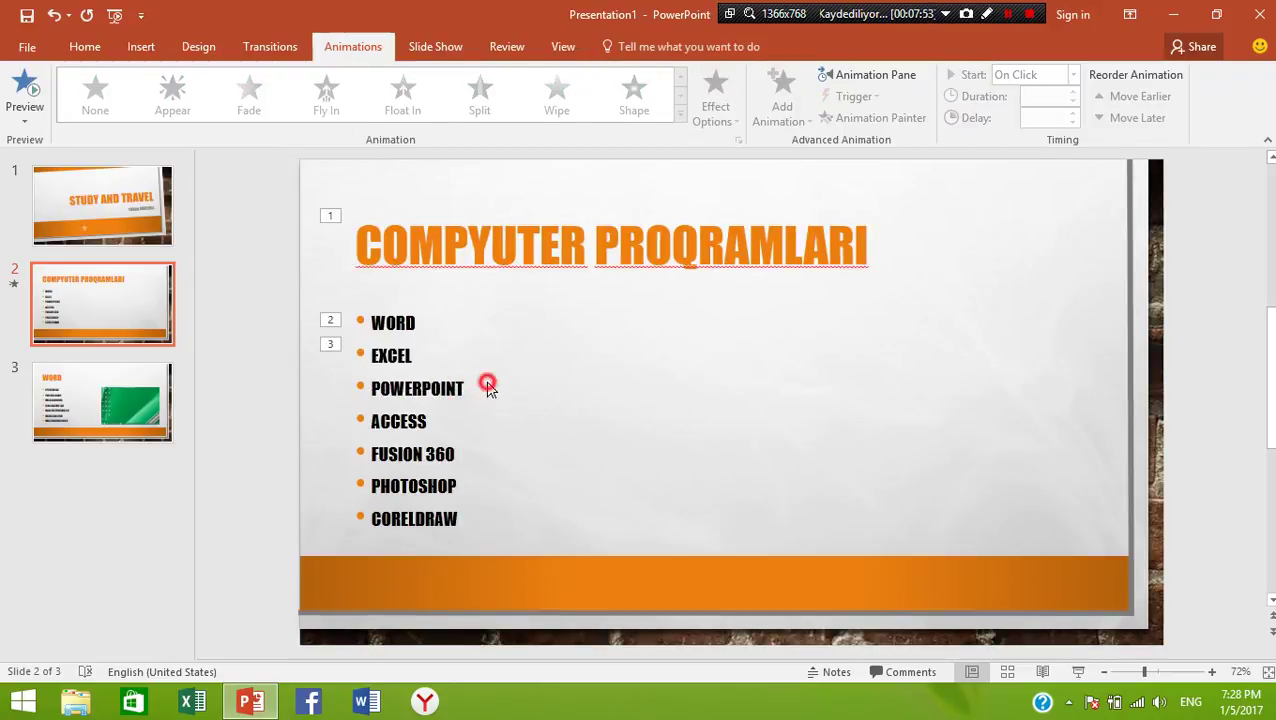
click(461, 388)
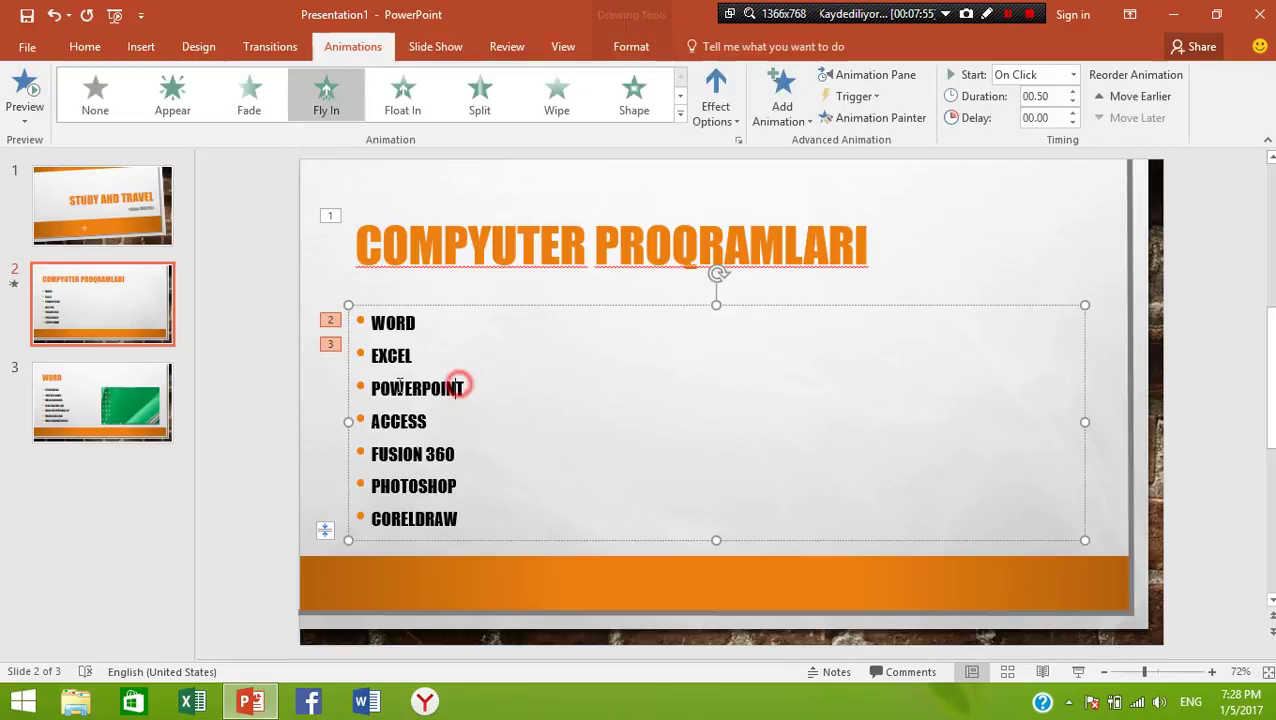
double_click(461, 388)
click(463, 389)
double_click(461, 388)
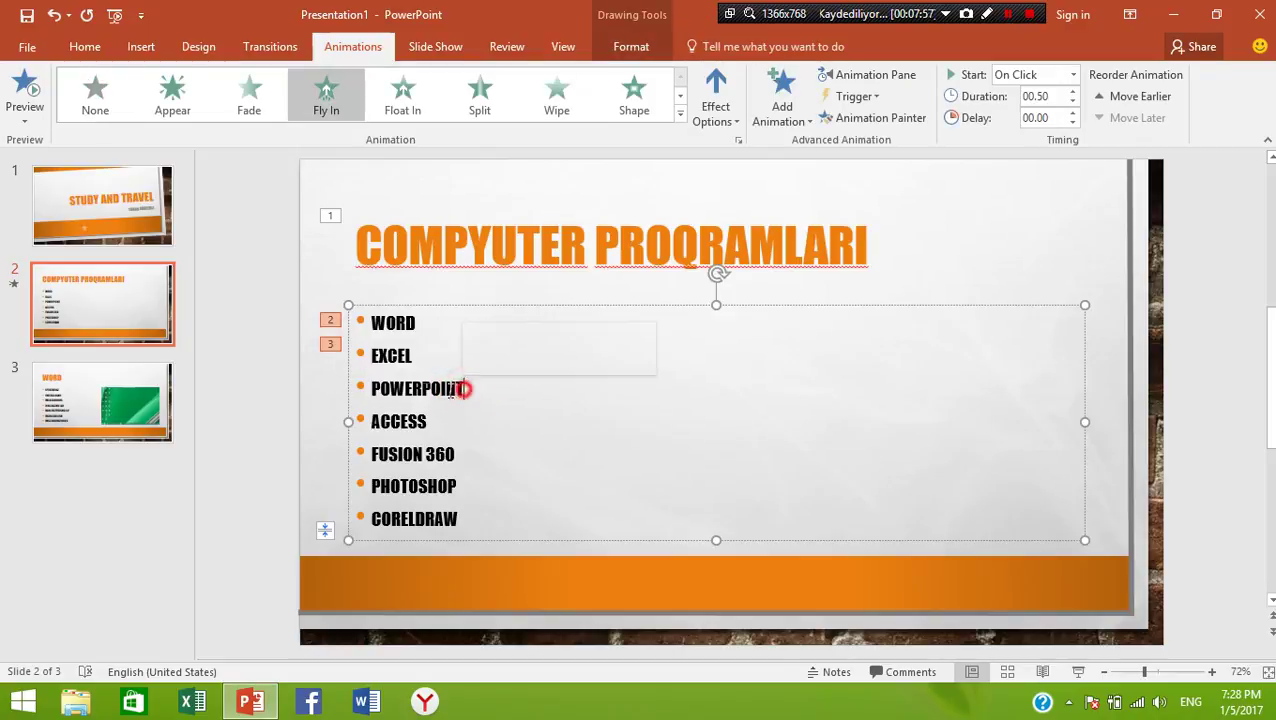
click(340, 97)
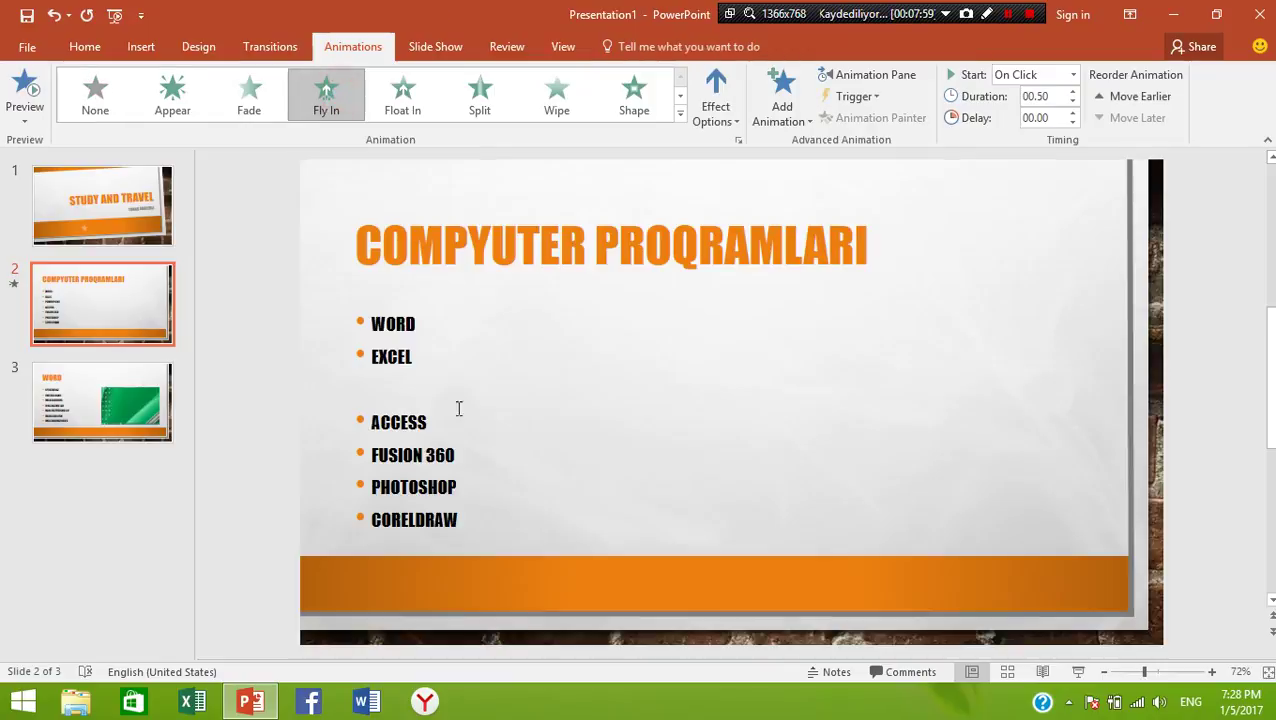
double_click(428, 421)
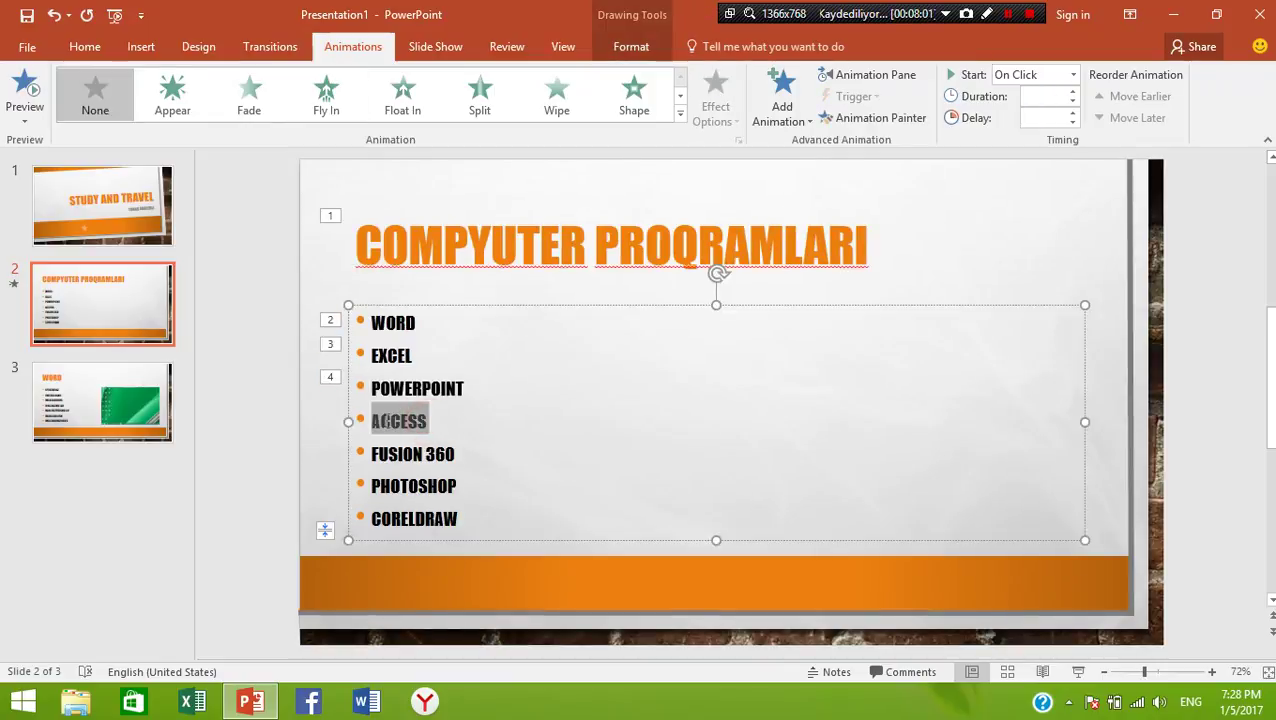
click(321, 96)
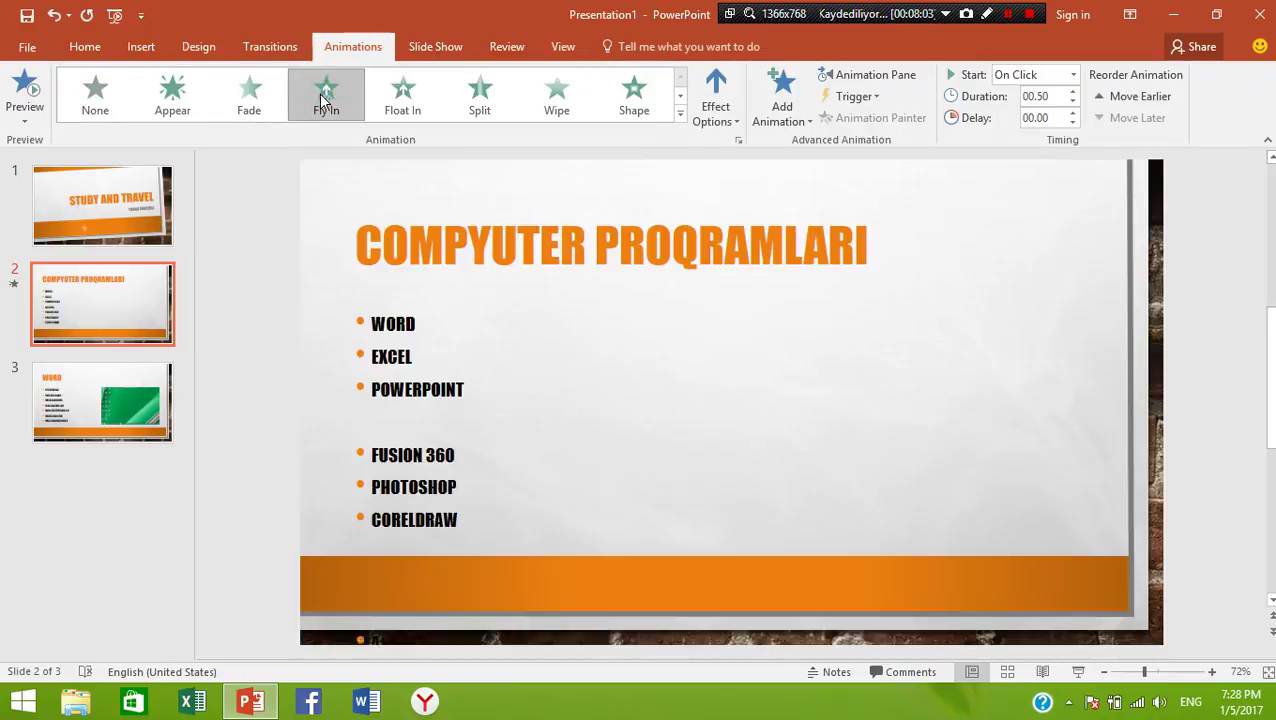
- Check the Preview options, then apply Fly In to FUSION 360, PHOTOSHOP and CORELDRAW
click(38, 107)
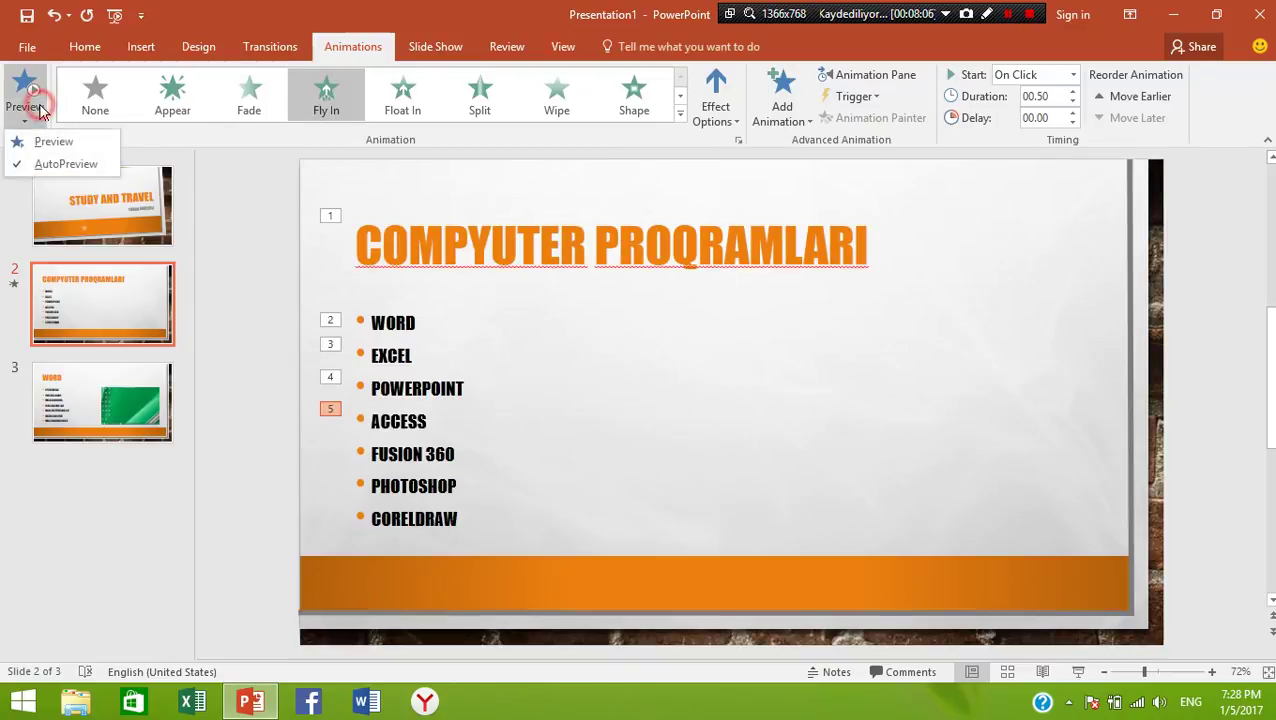
click(40, 163)
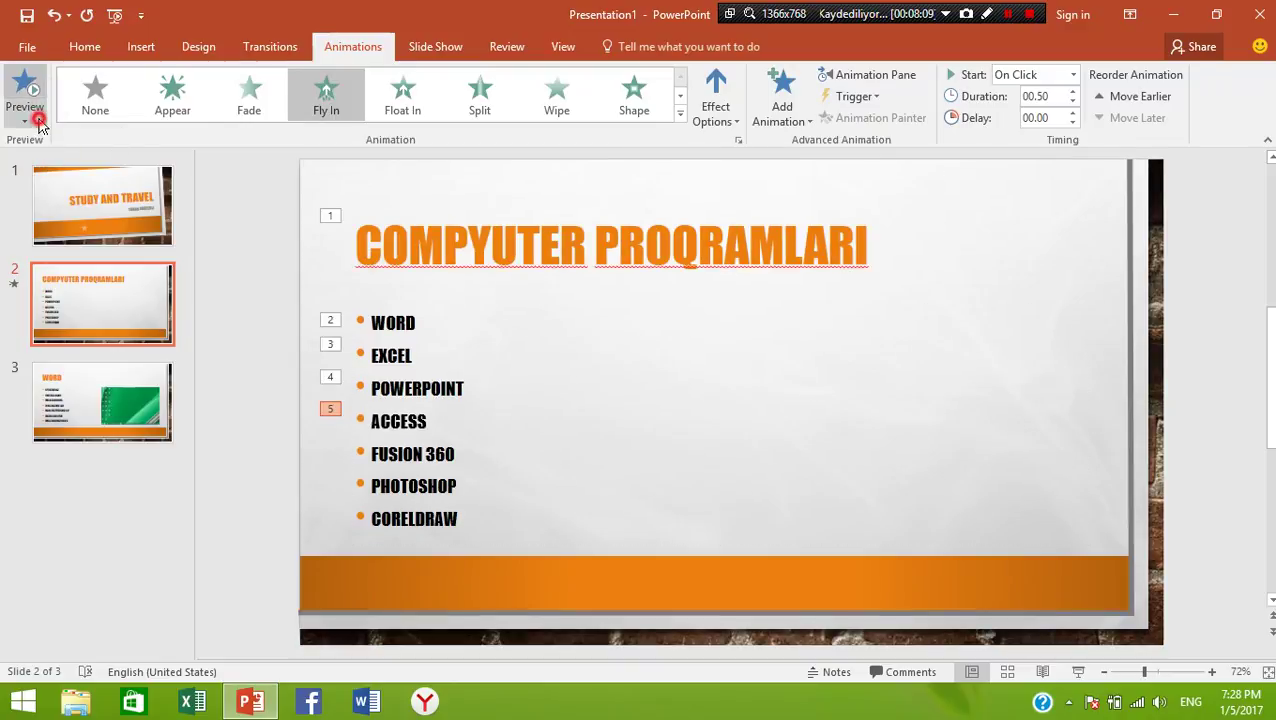
click(39, 121)
click(40, 119)
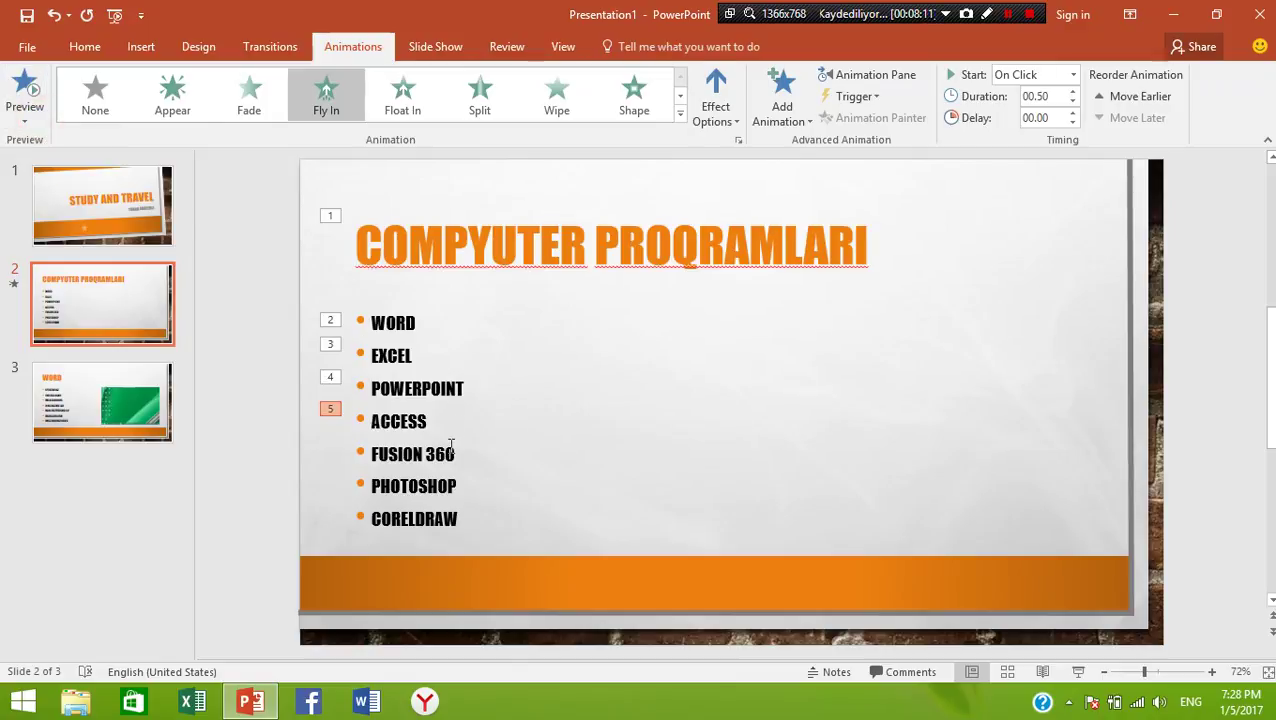
drag(455, 453, 370, 454)
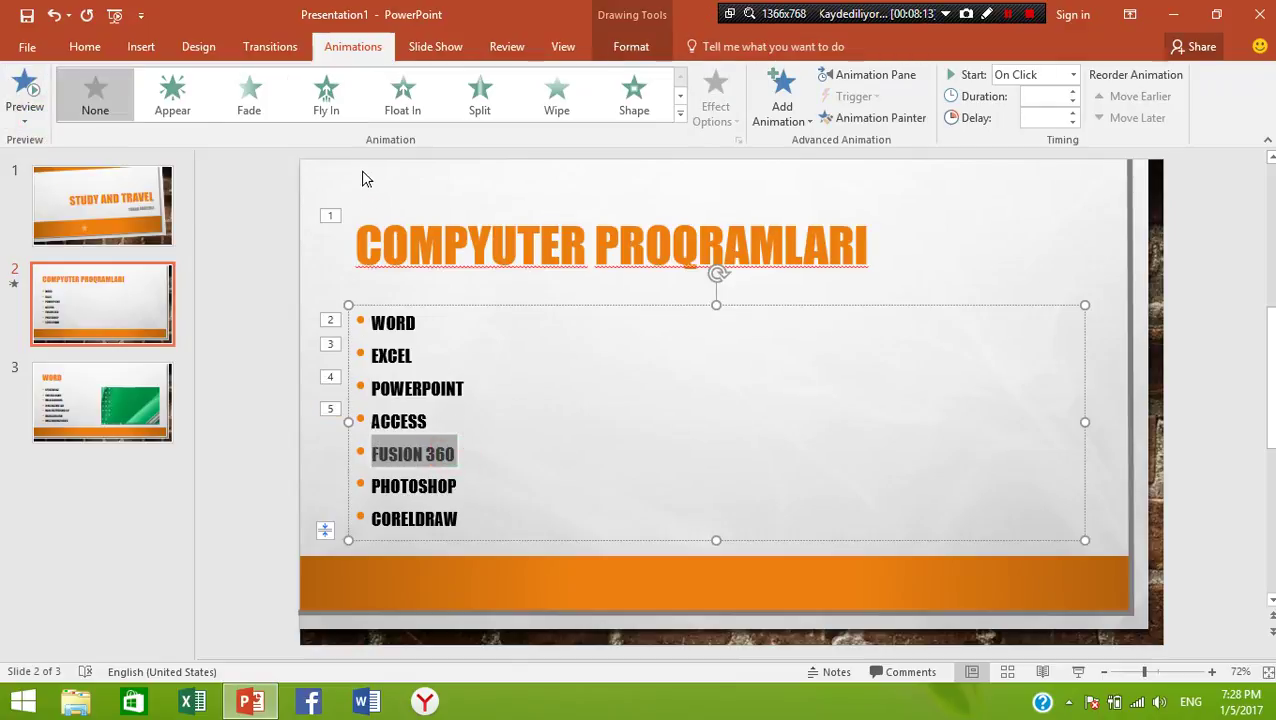
click(336, 116)
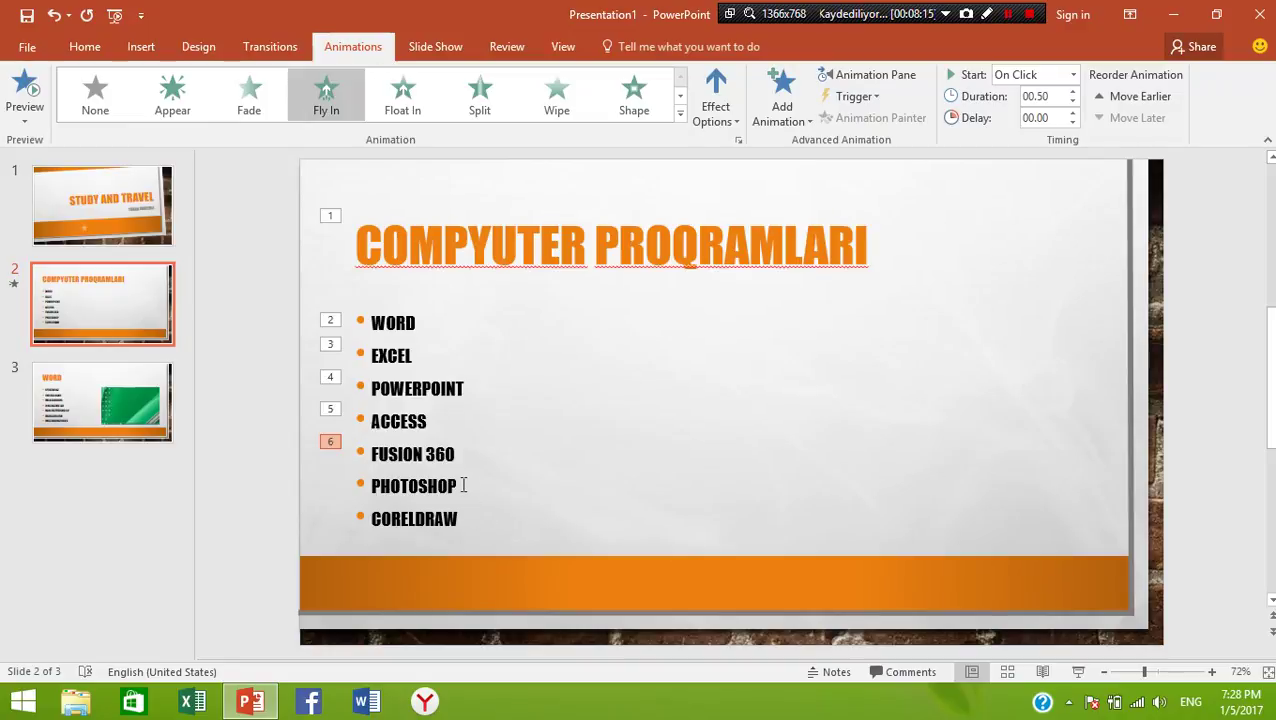
double_click(463, 485)
click(326, 90)
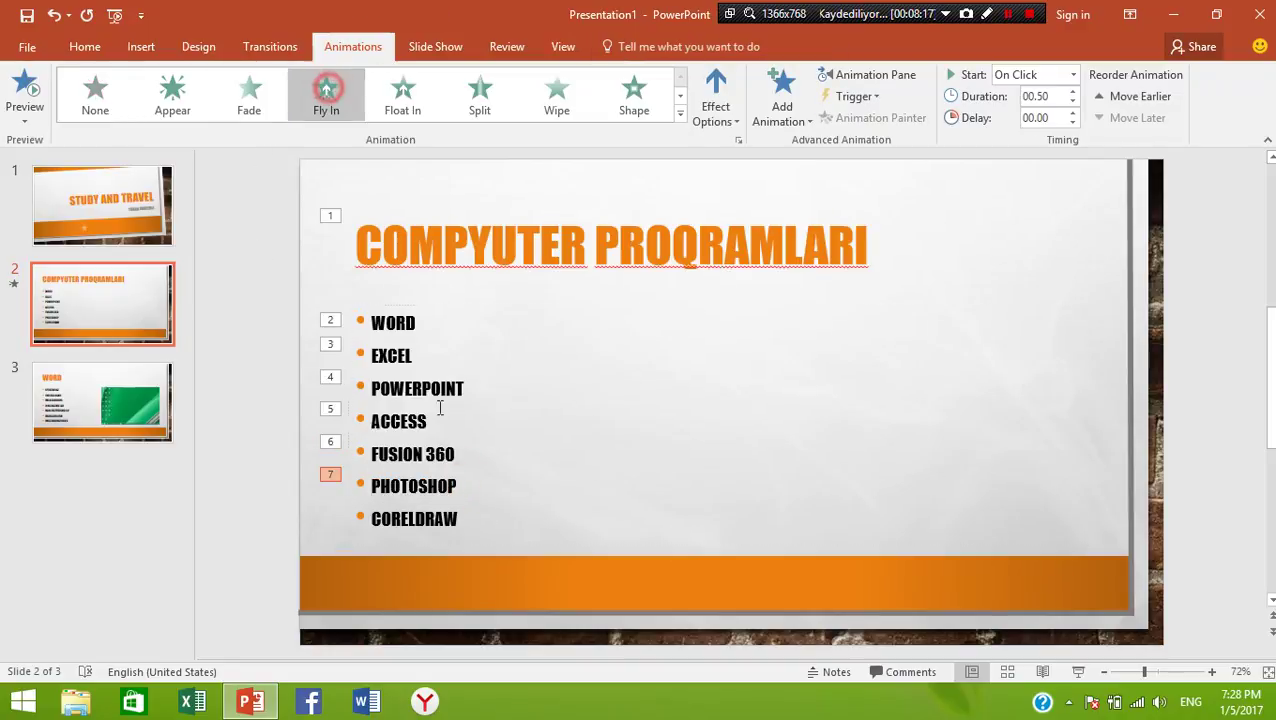
double_click(461, 520)
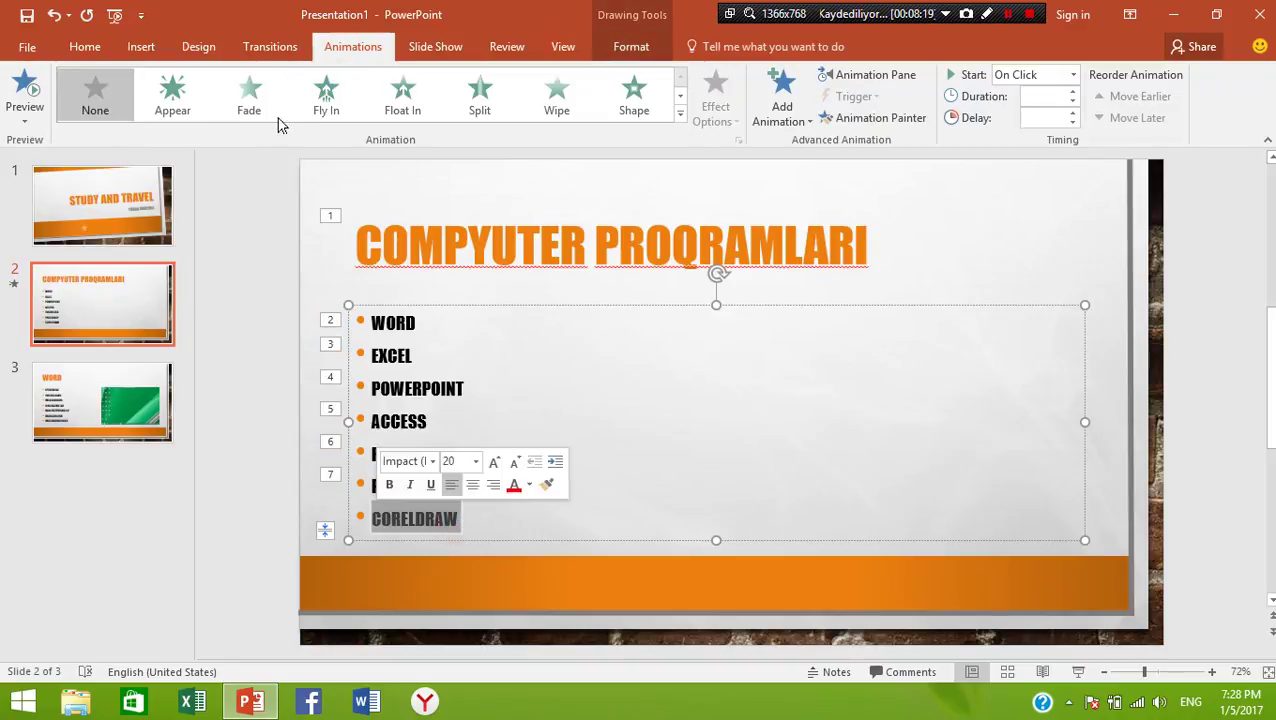
click(308, 108)
- On slide 3, give the WORD title and the first bullet Fly In animations
click(114, 413)
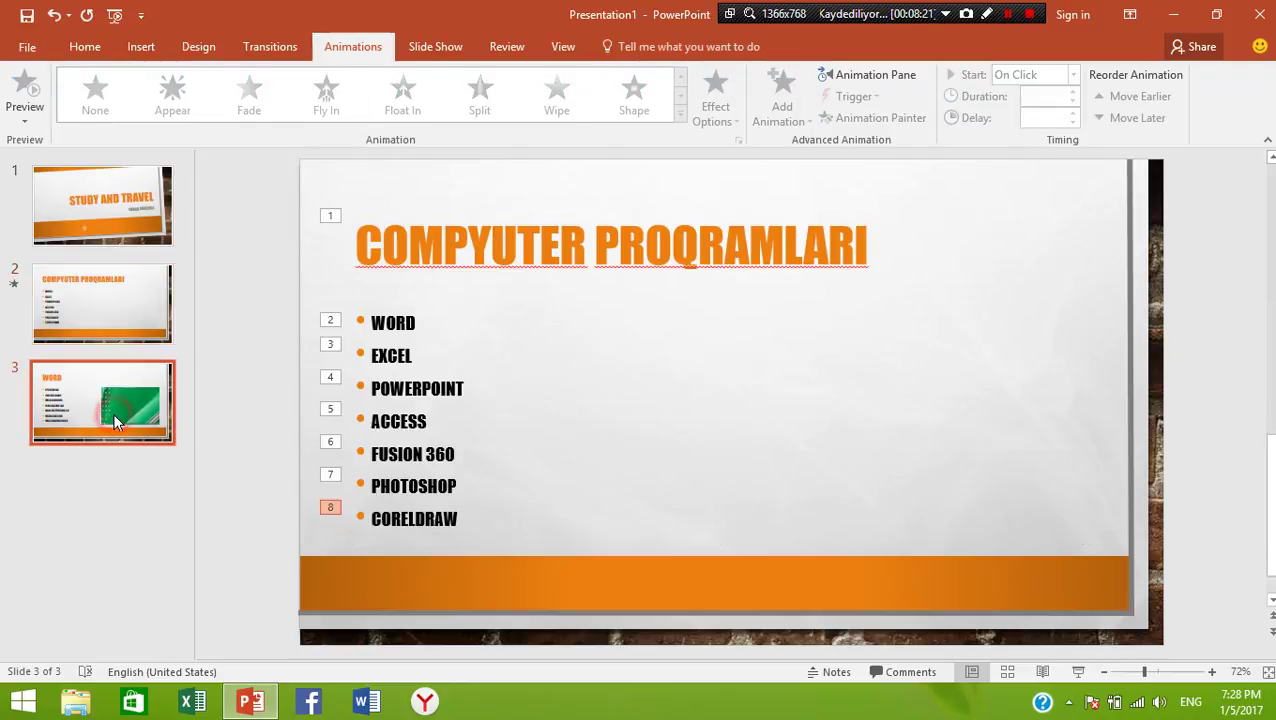
click(483, 233)
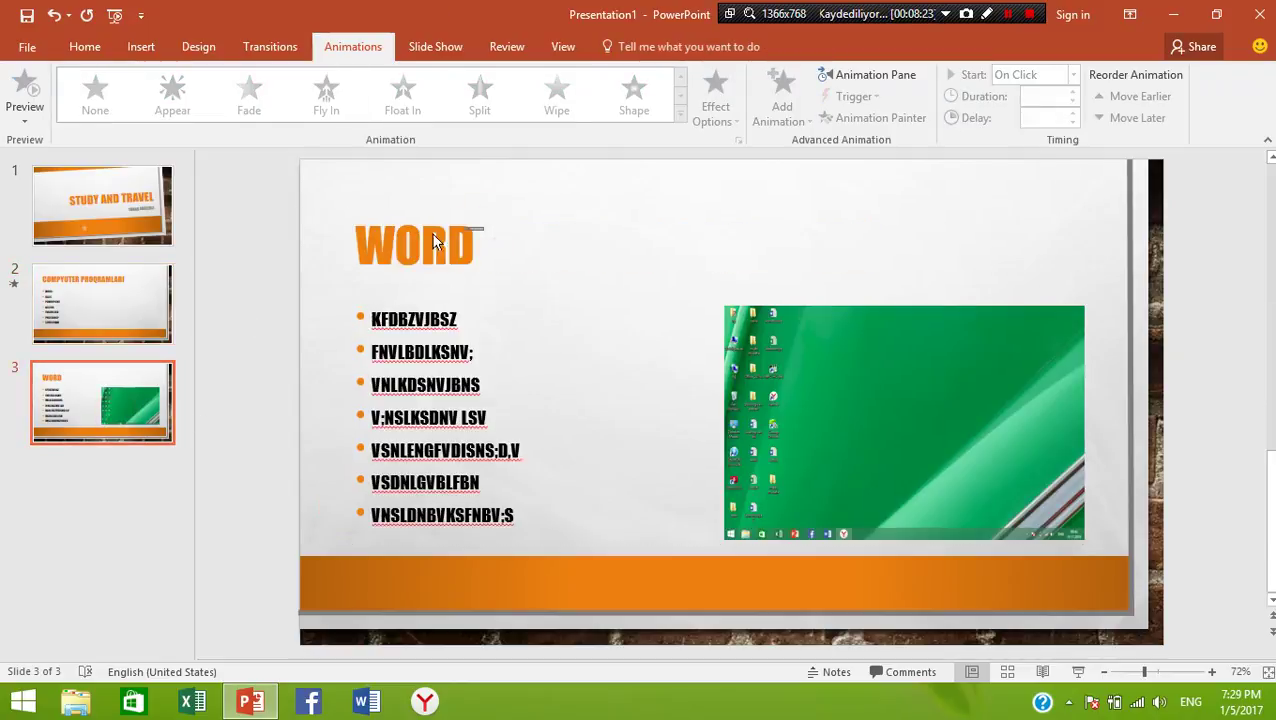
drag(483, 250, 336, 242)
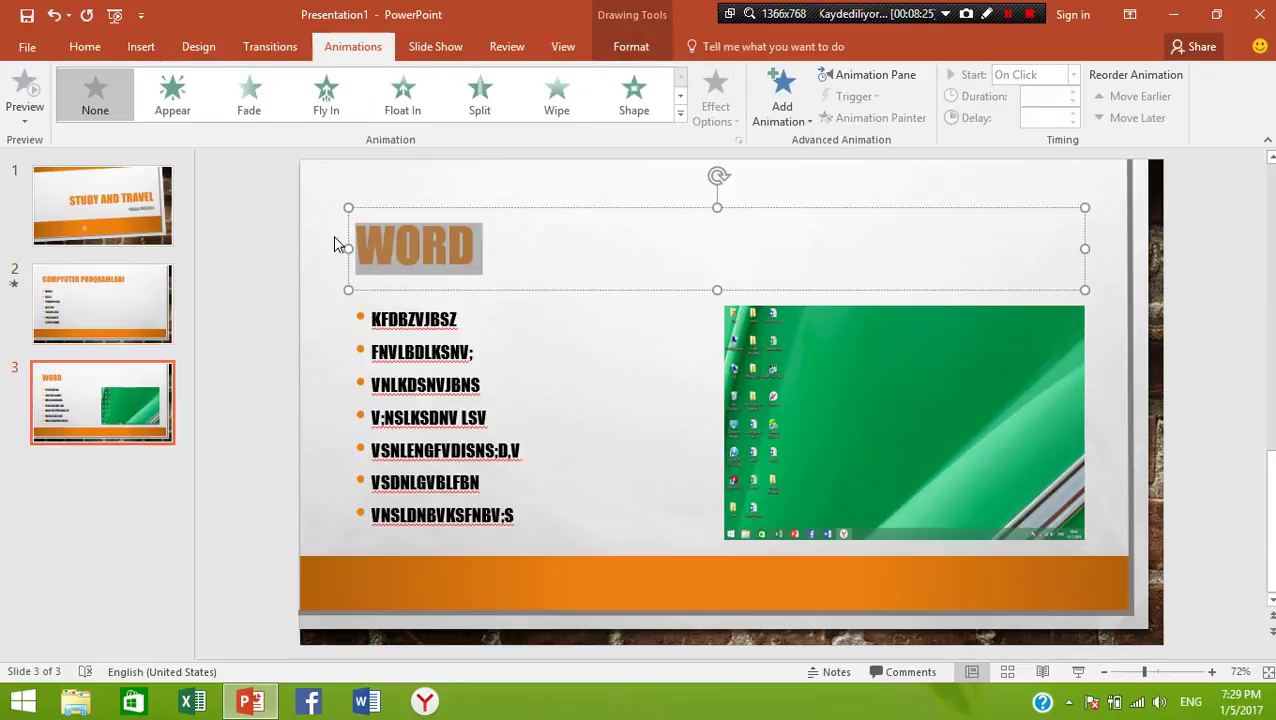
click(348, 118)
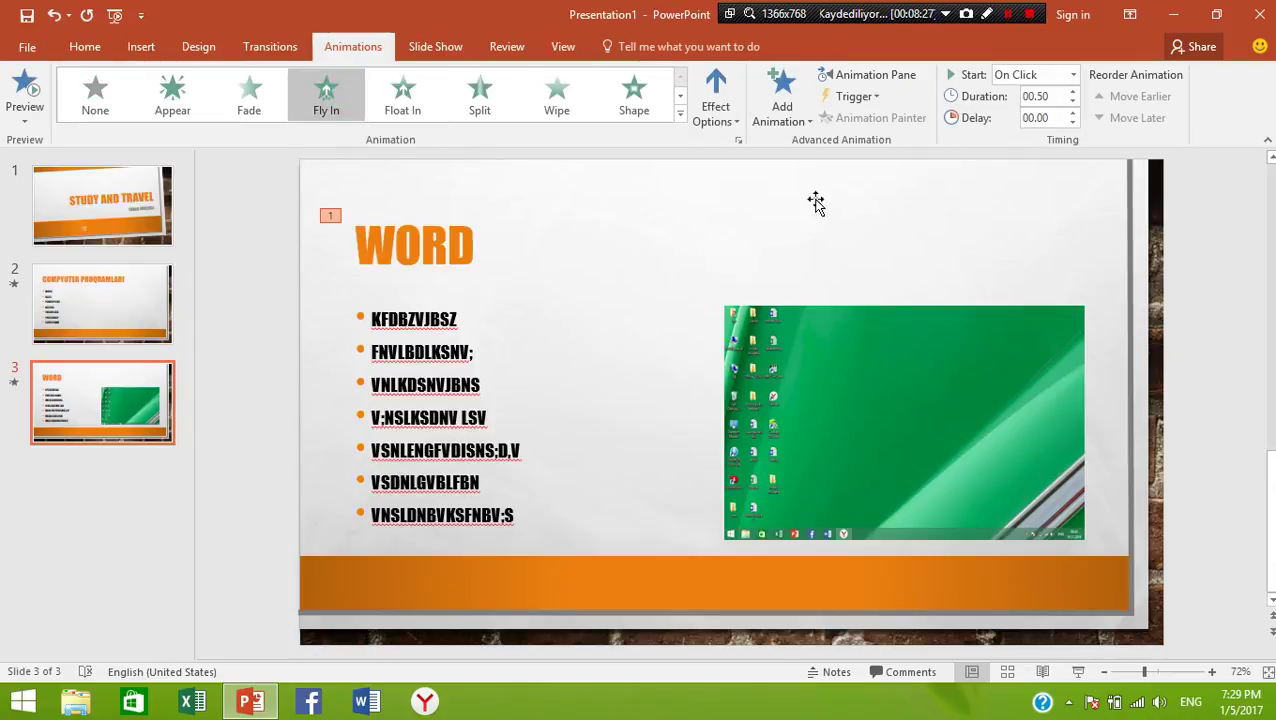
drag(461, 319, 371, 319)
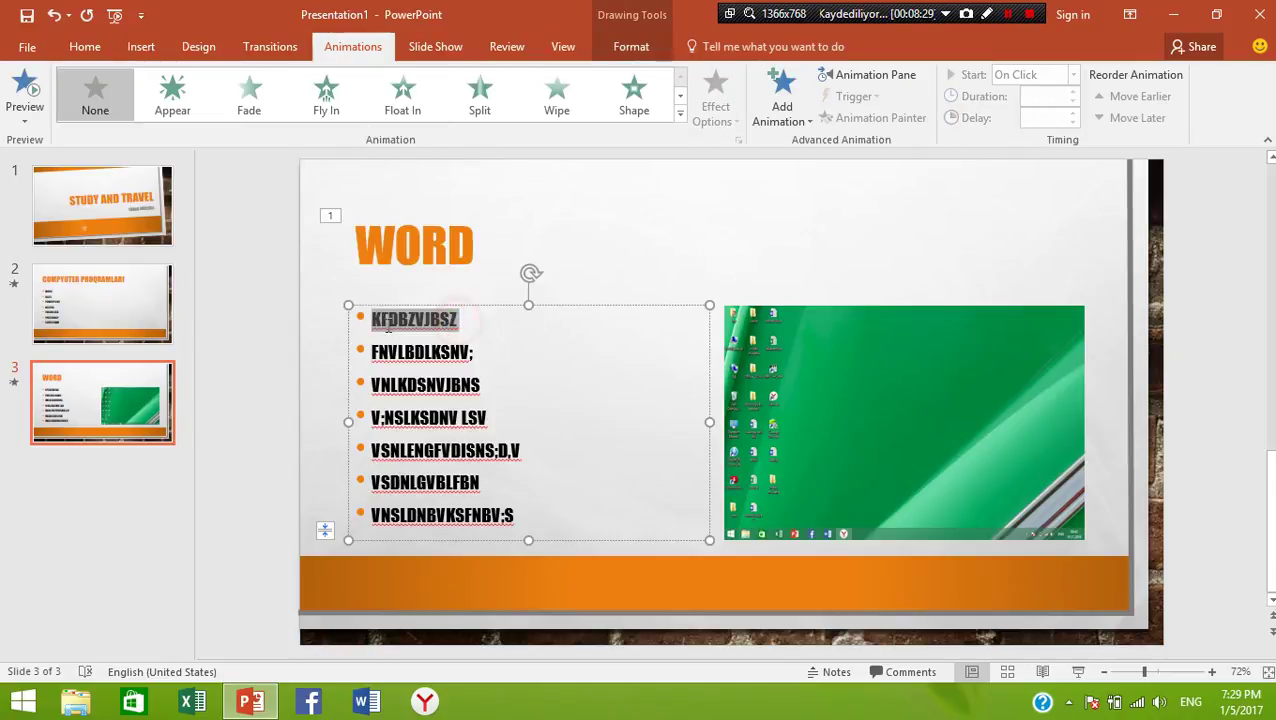
click(326, 95)
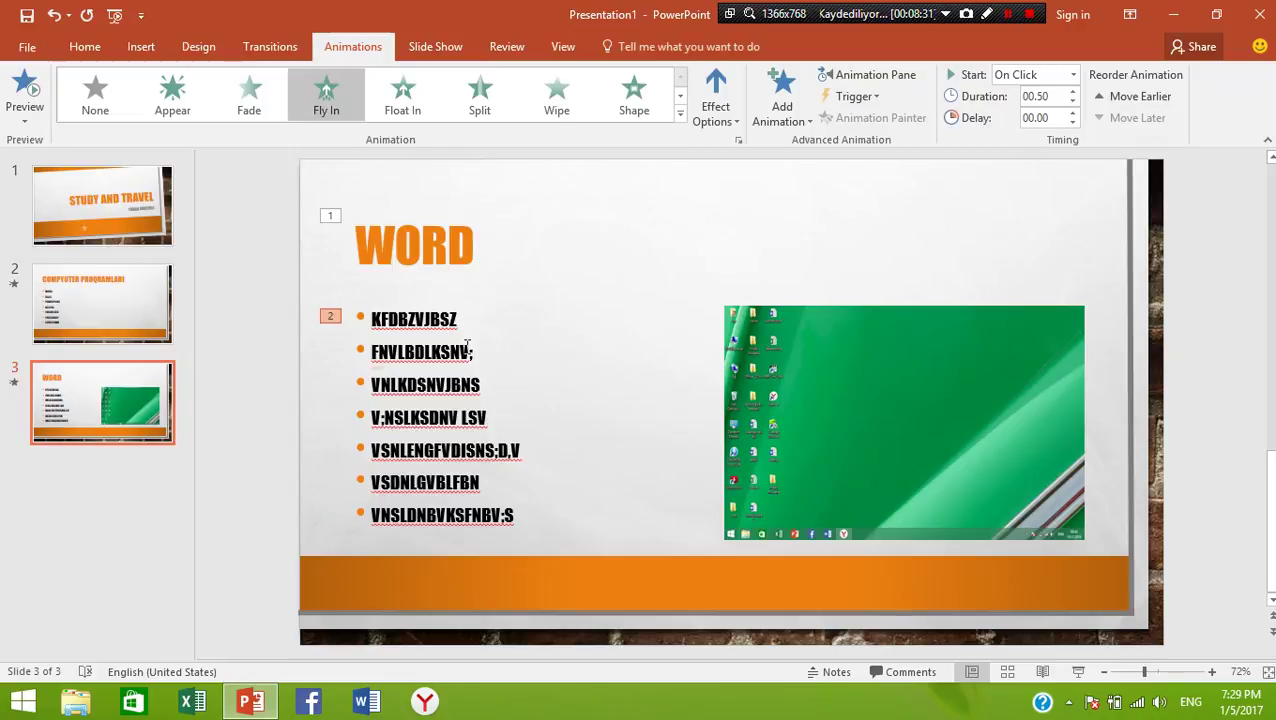
- Apply Fly In to the remaining six bullets on slide 3, one by one in order
drag(466, 345, 371, 350)
click(324, 97)
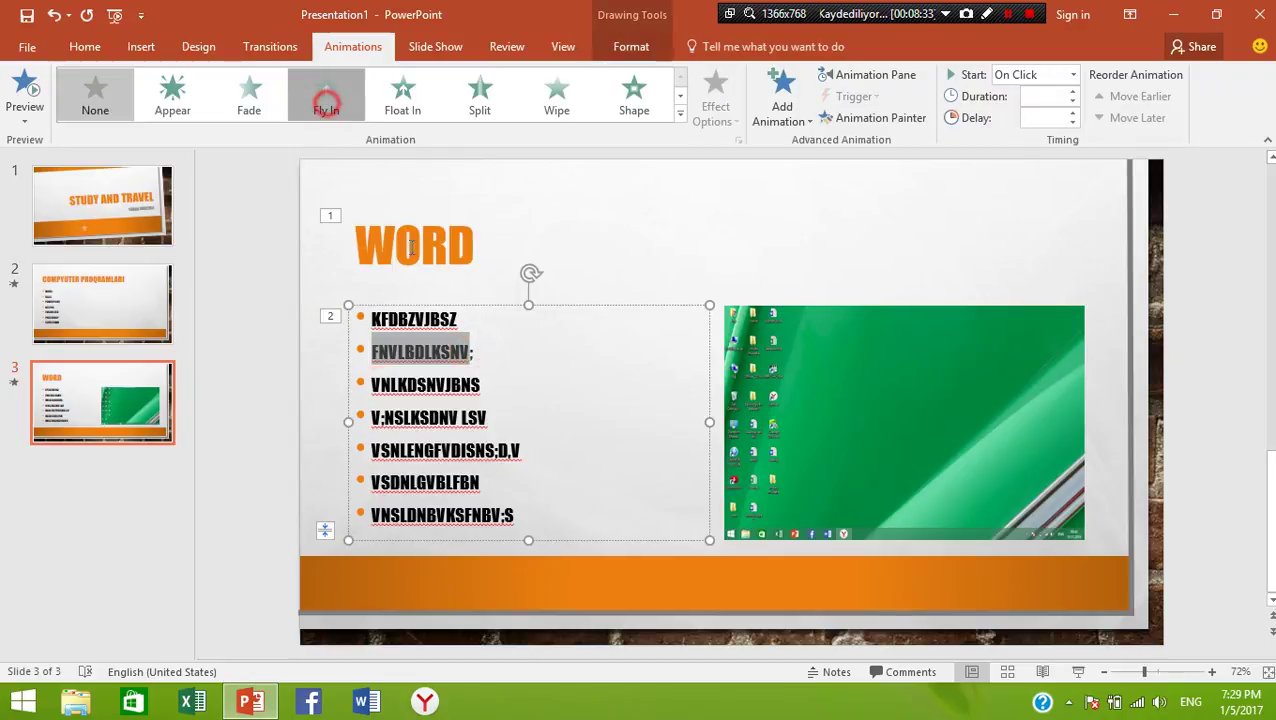
double_click(478, 390)
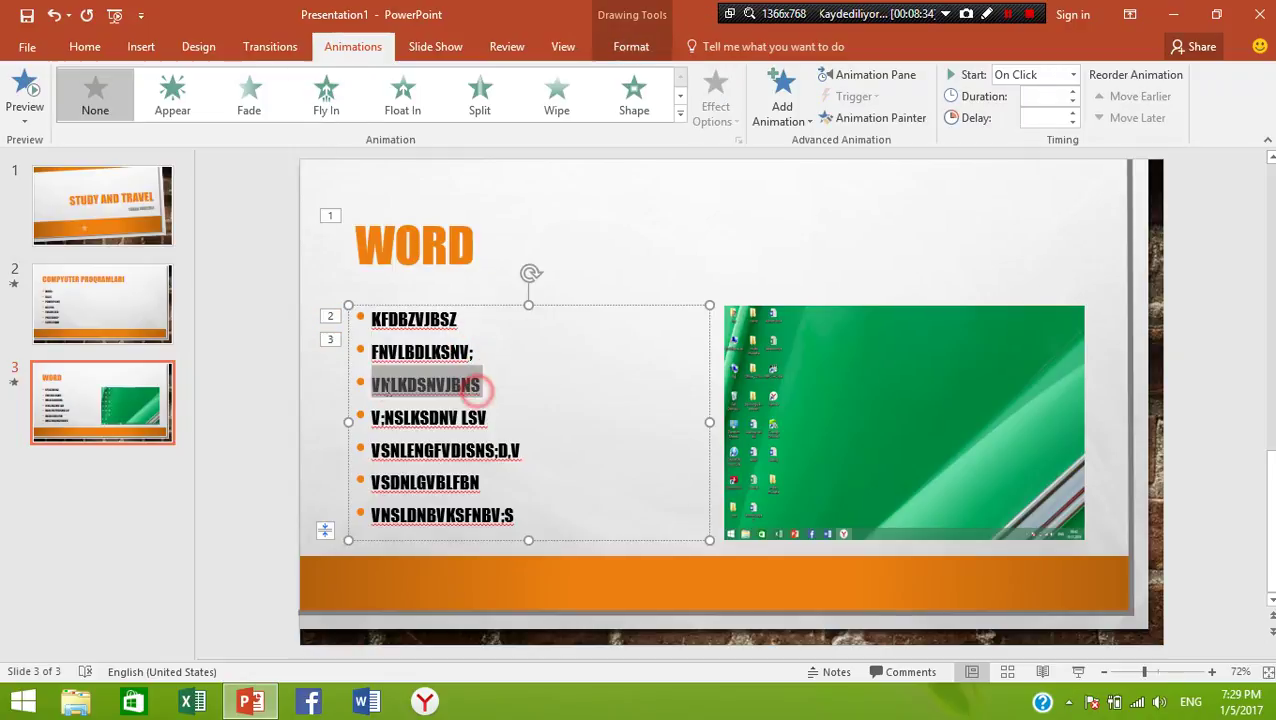
click(326, 95)
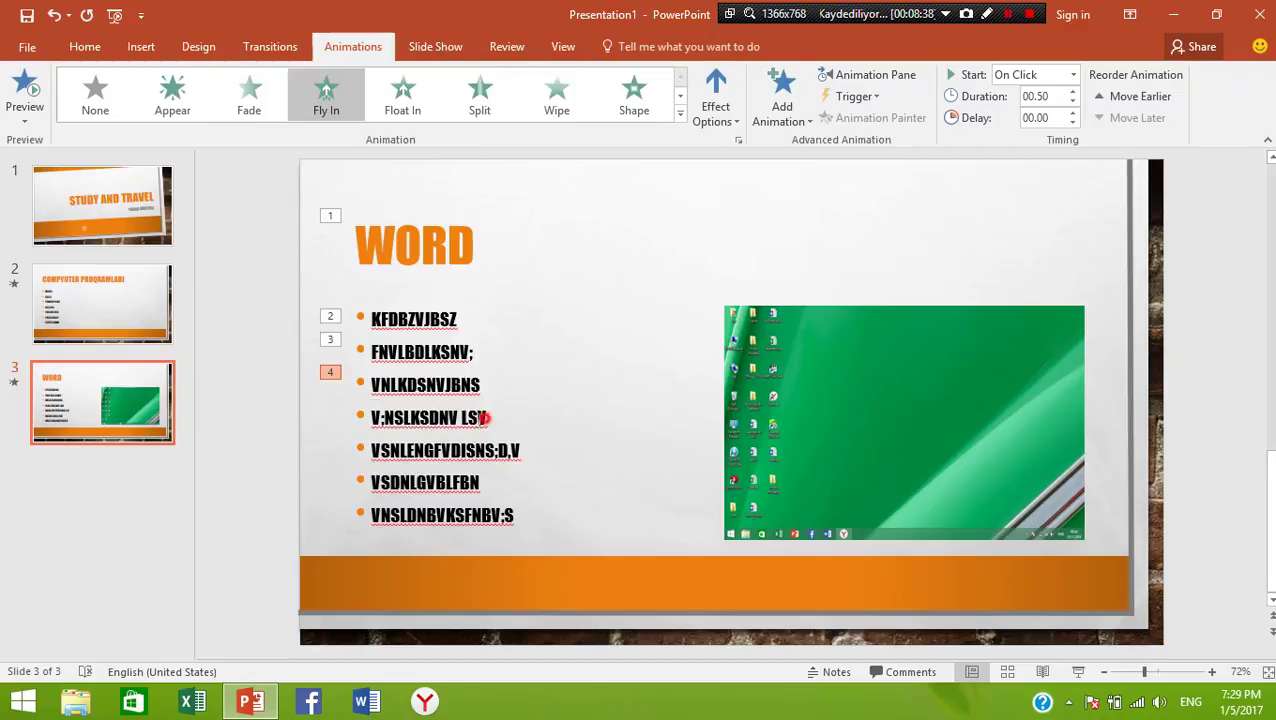
drag(486, 418, 369, 422)
click(326, 97)
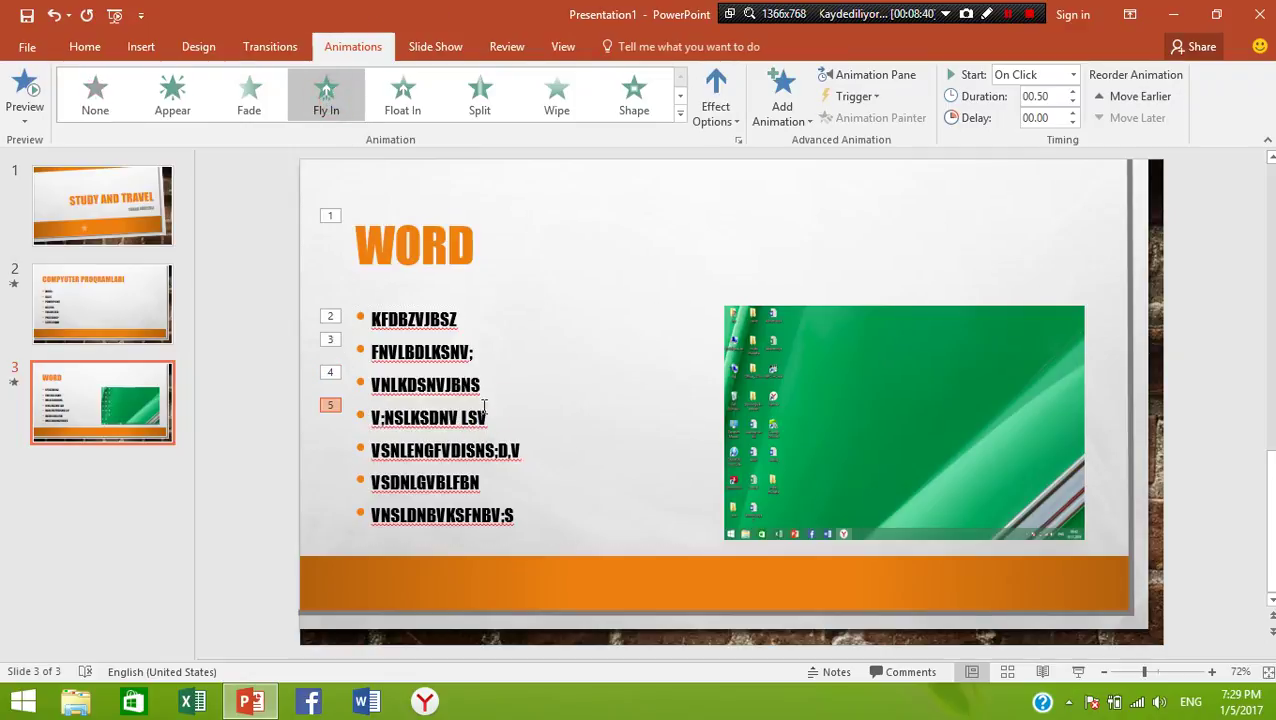
drag(488, 417, 369, 420)
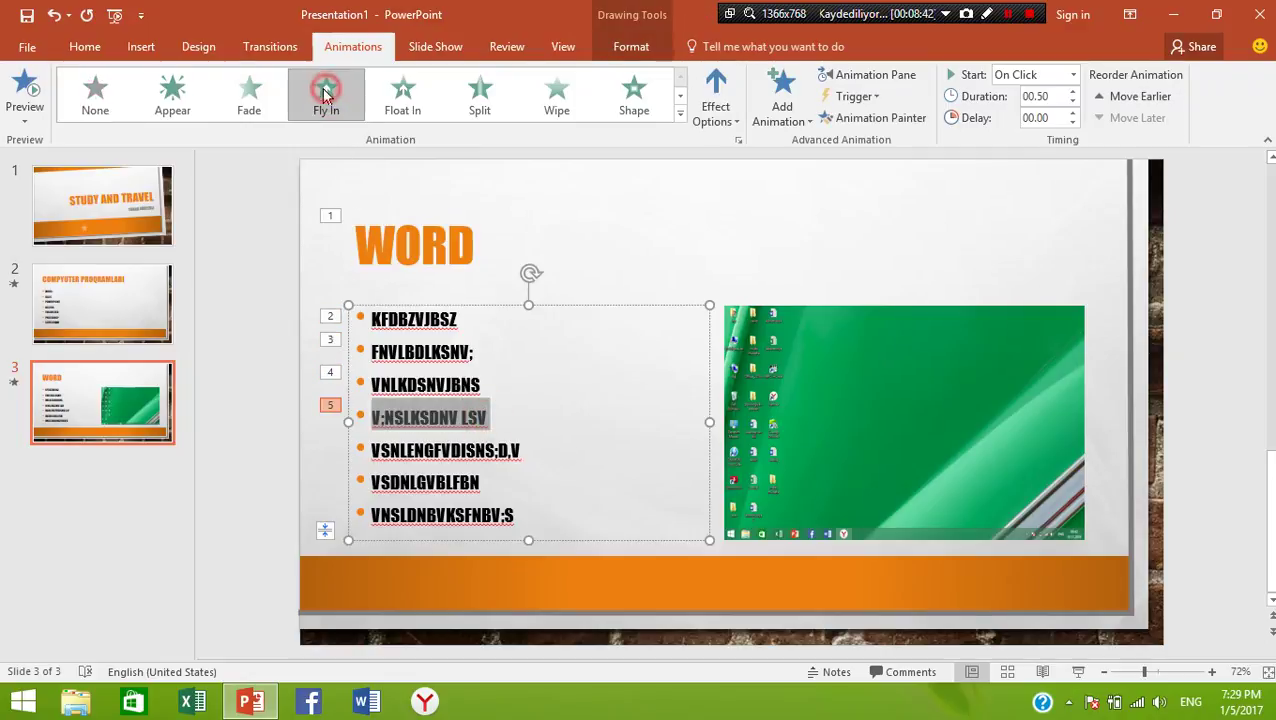
drag(521, 450, 388, 458)
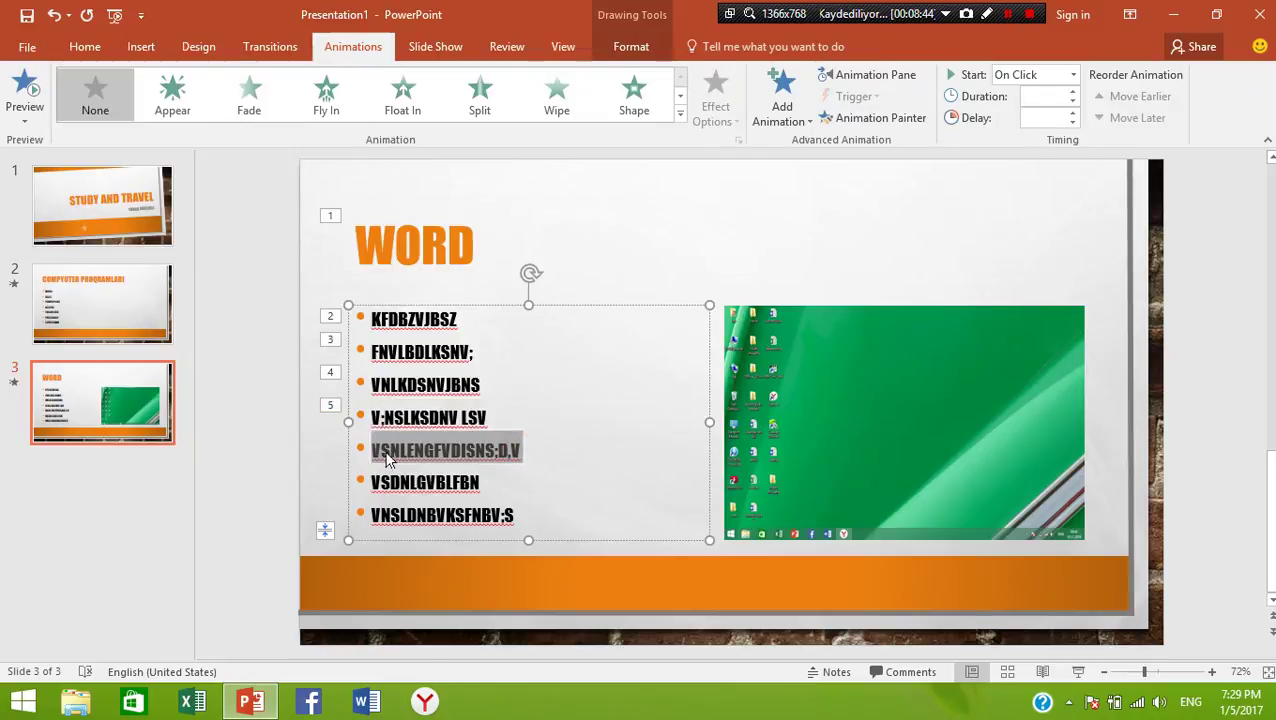
click(326, 100)
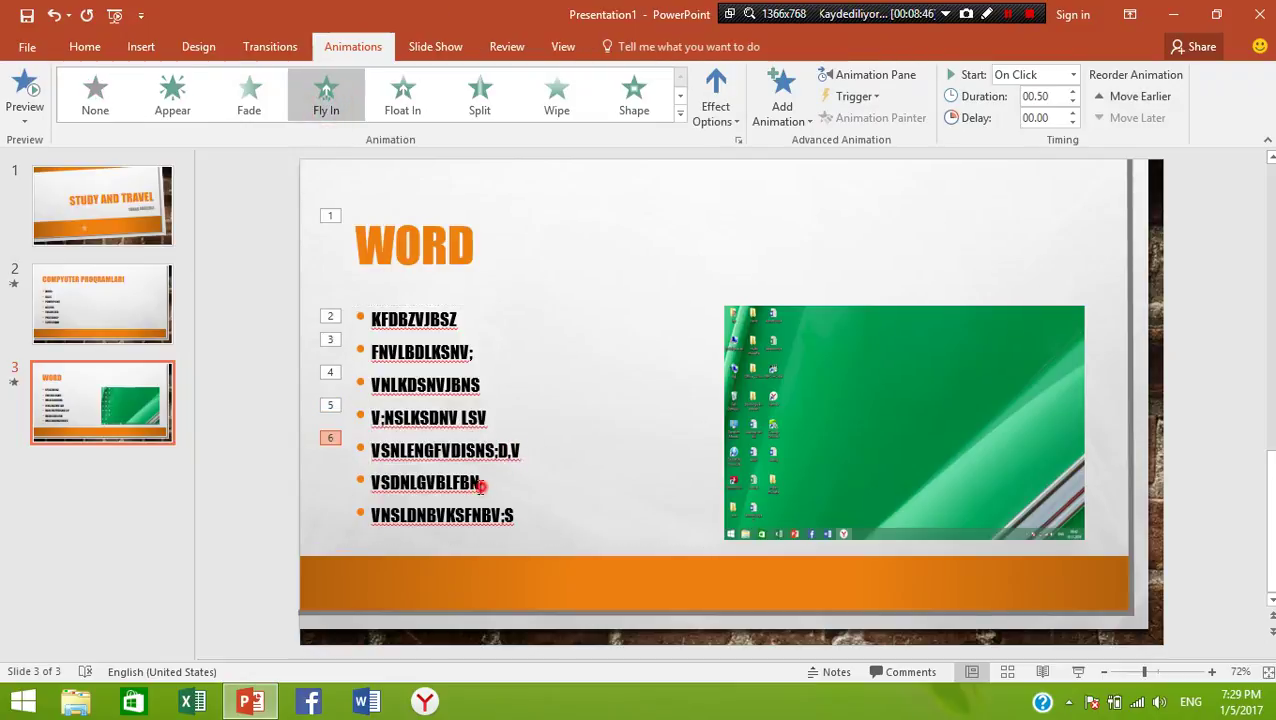
drag(481, 486, 369, 484)
click(335, 97)
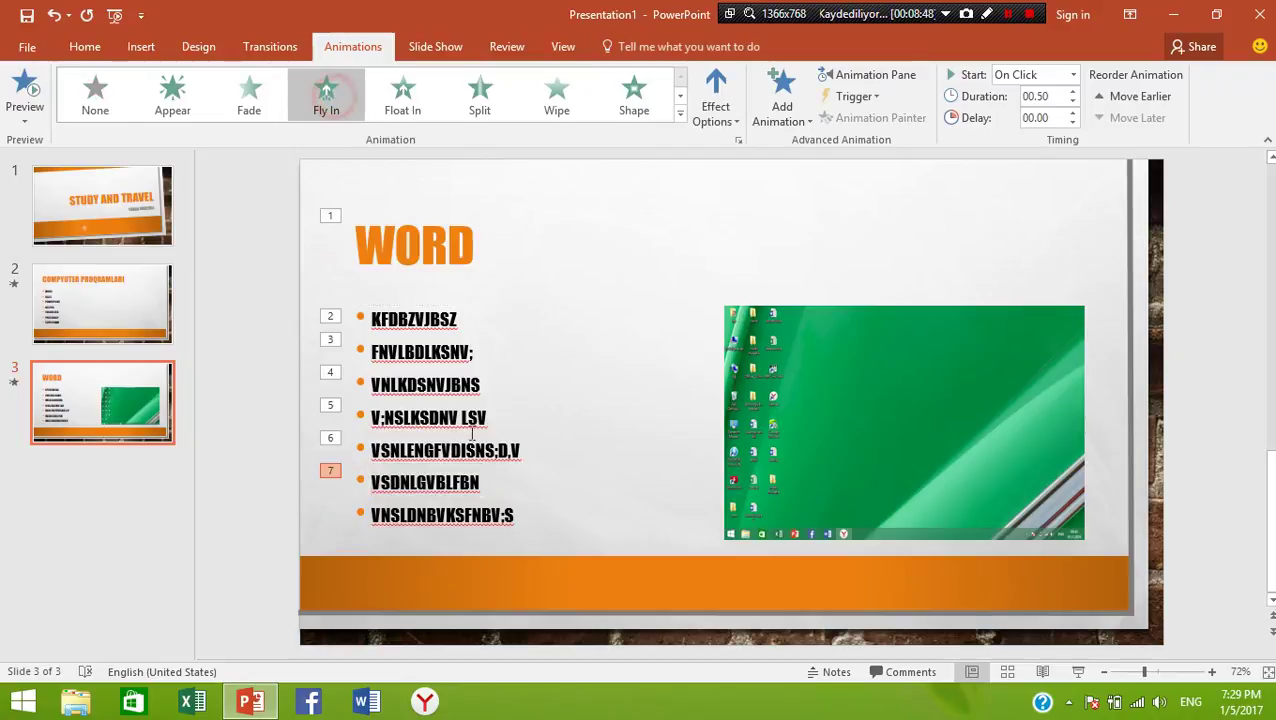
drag(517, 516, 369, 516)
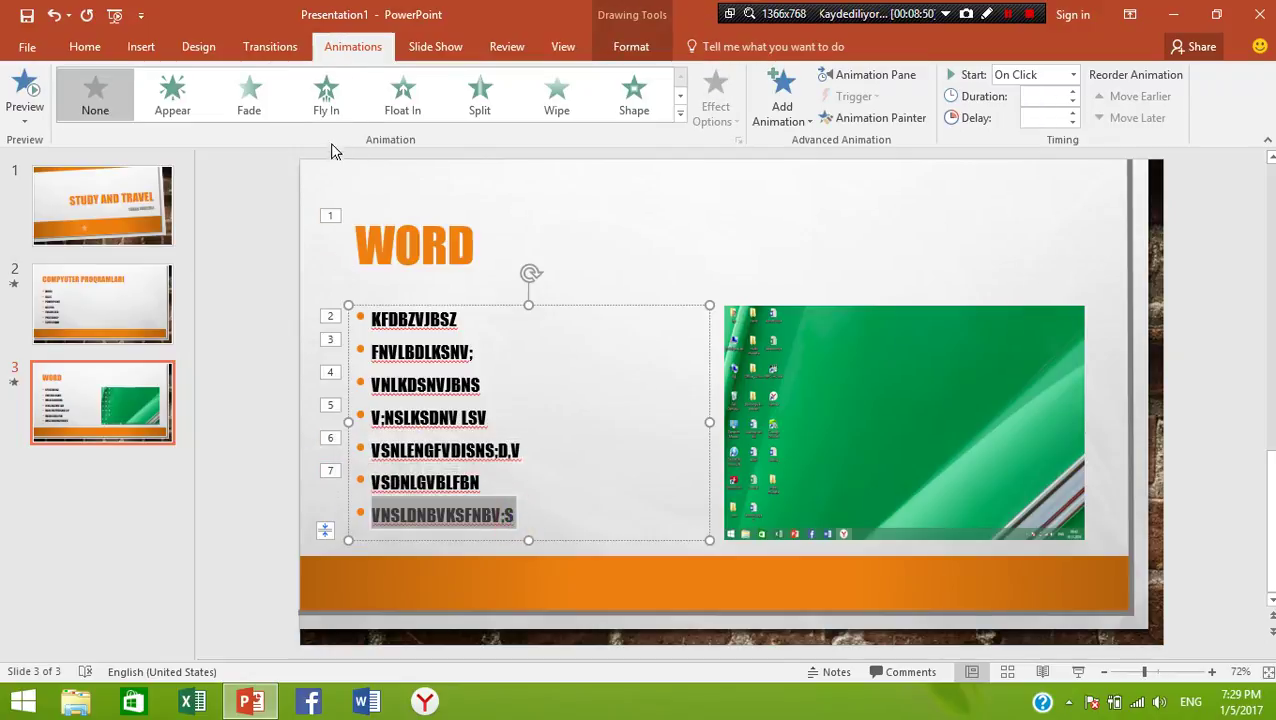
click(326, 97)
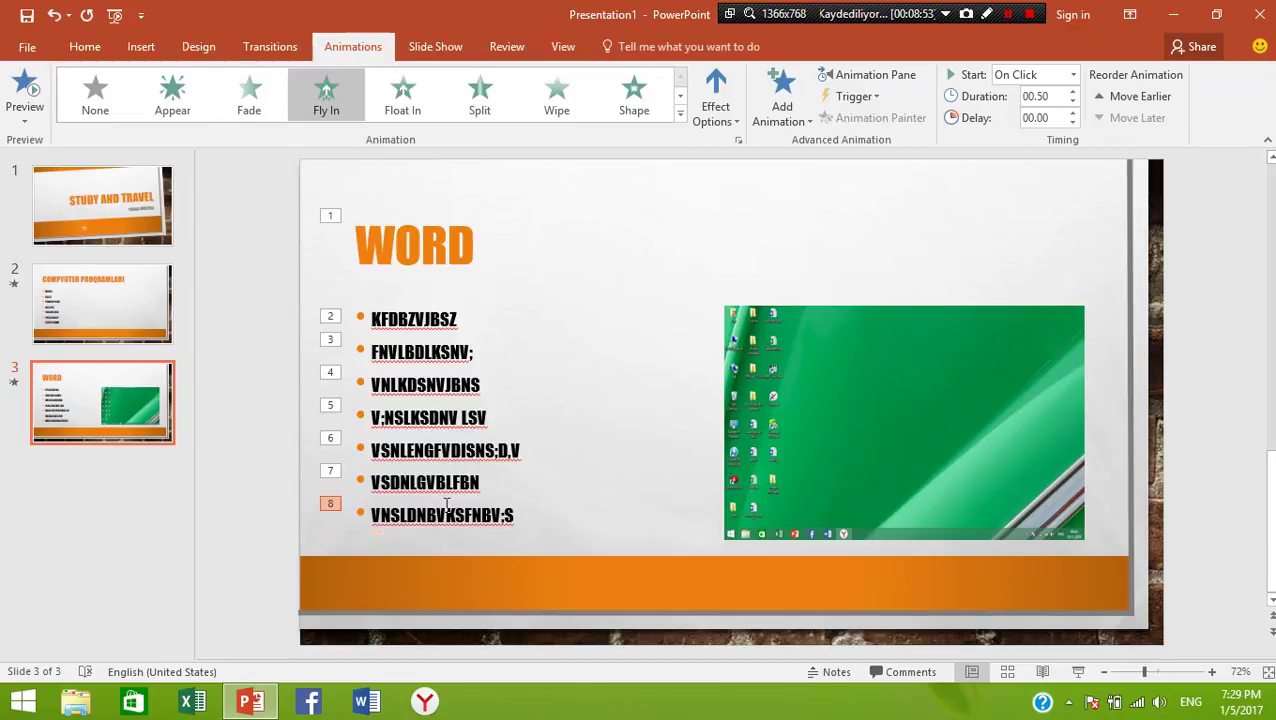
click(808, 399)
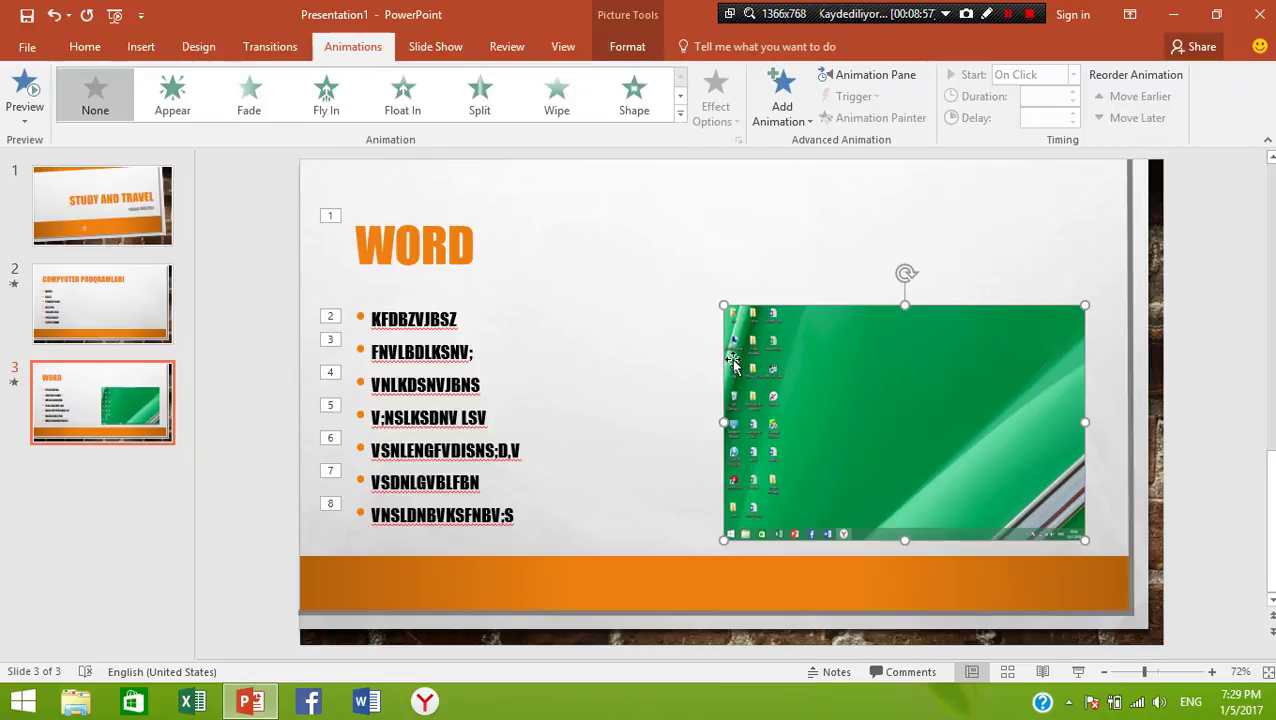
- Browse the thumbnails, settle on slide 2 (COMPYUTER PROQRAMLARI), and show the Slide Show tab
click(598, 395)
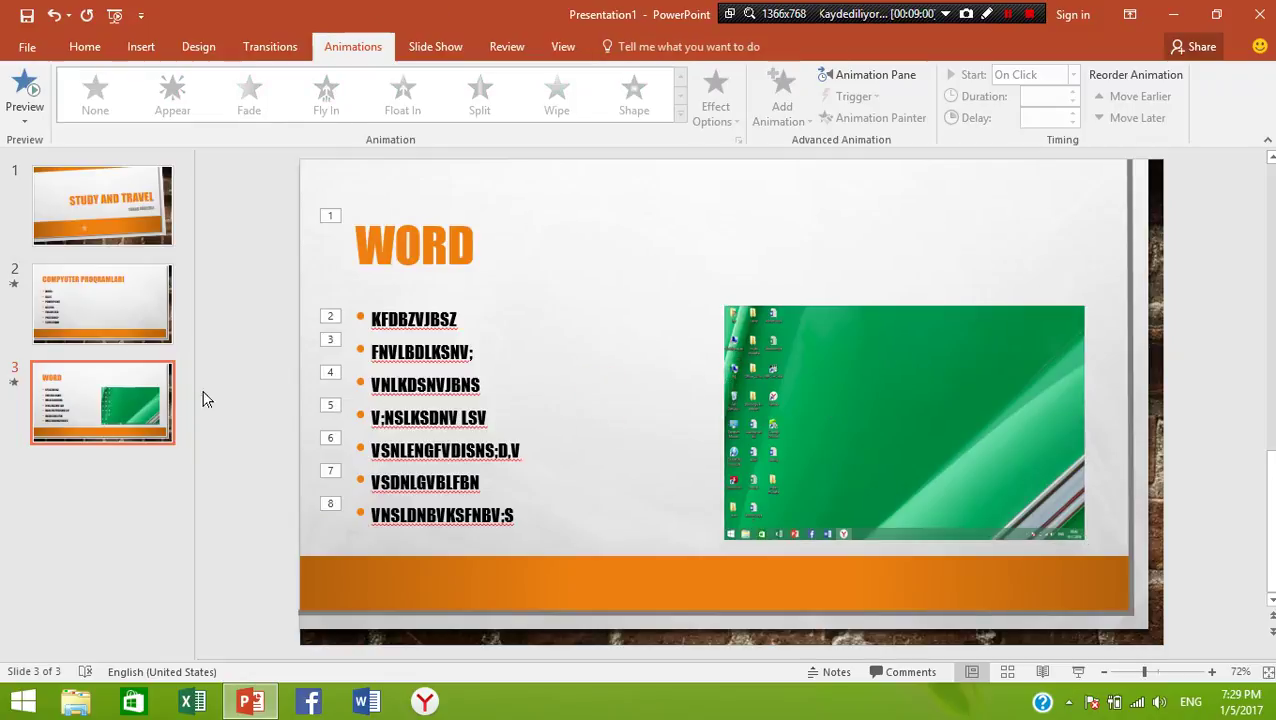
click(130, 333)
click(96, 206)
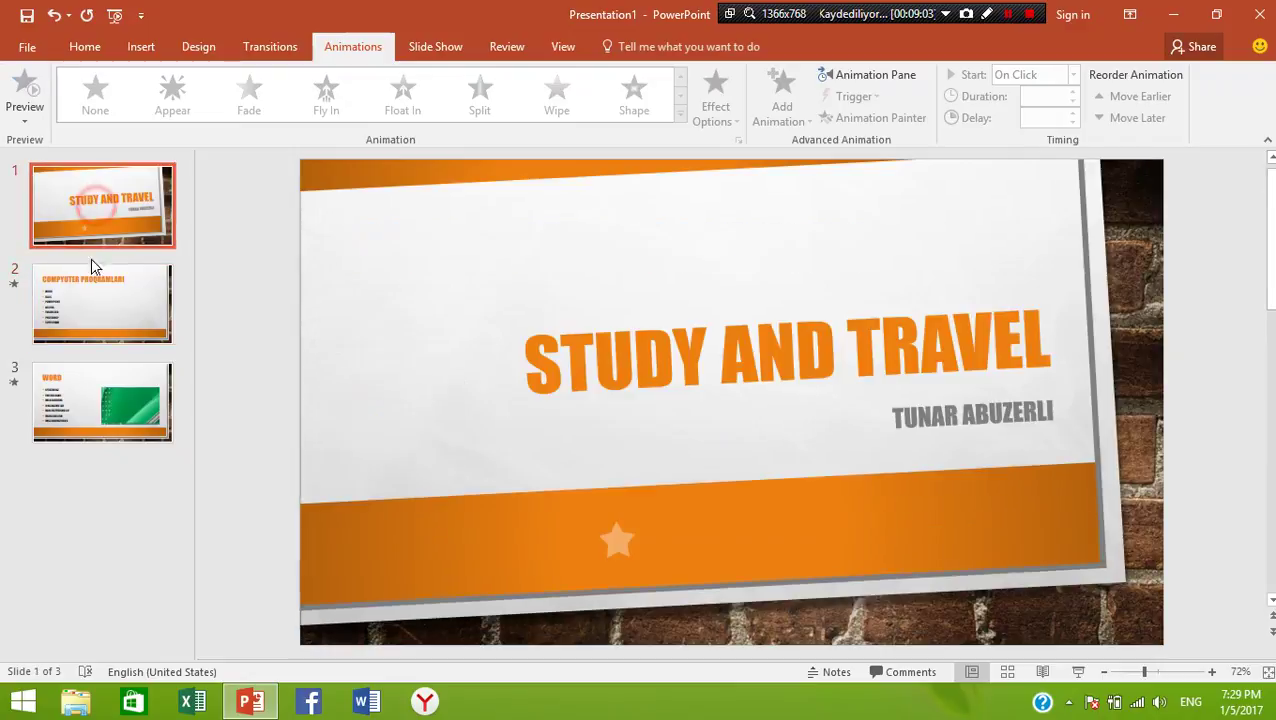
click(86, 320)
click(85, 402)
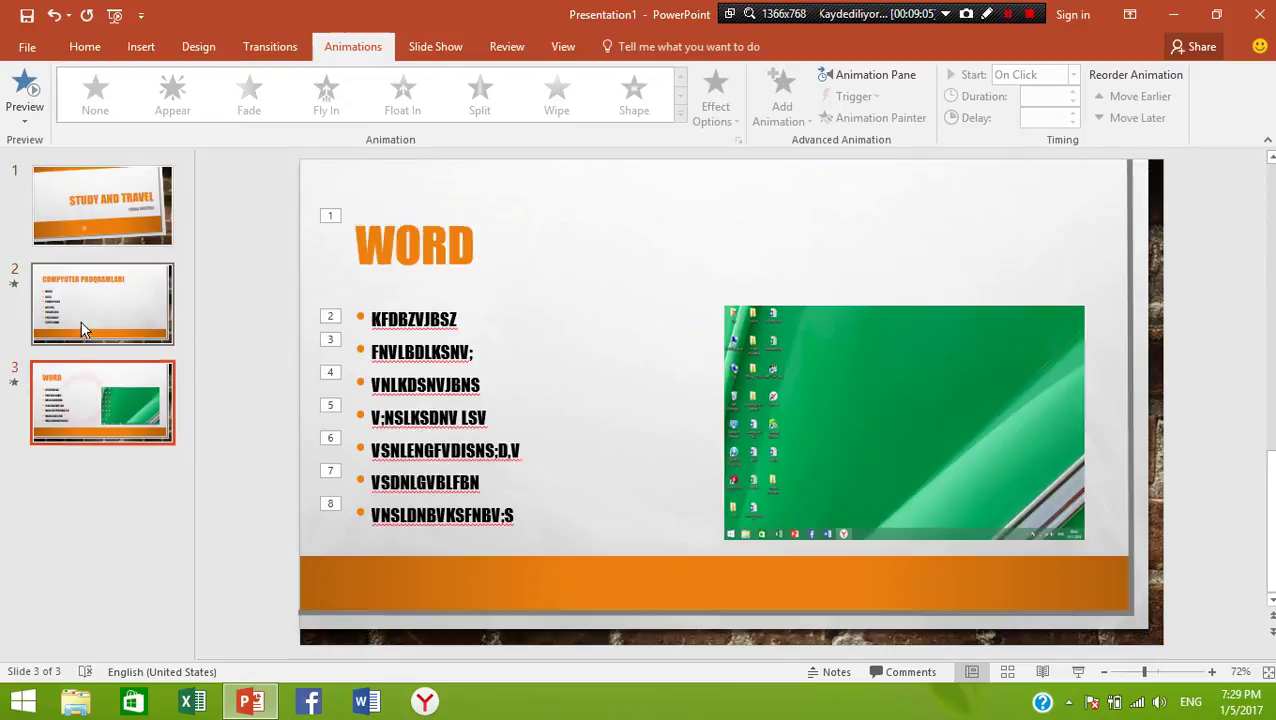
click(85, 330)
click(438, 46)
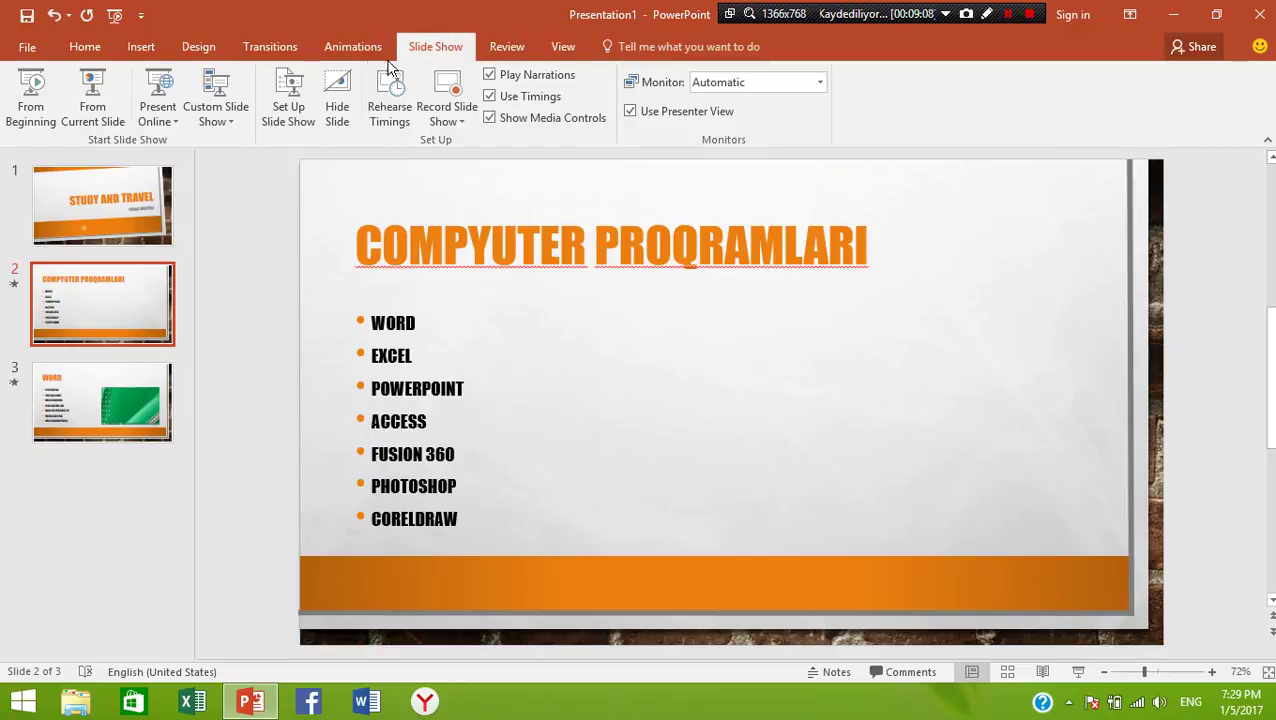
- Try Push, Wipe and Split transitions on slide 2, previewing each one
click(274, 47)
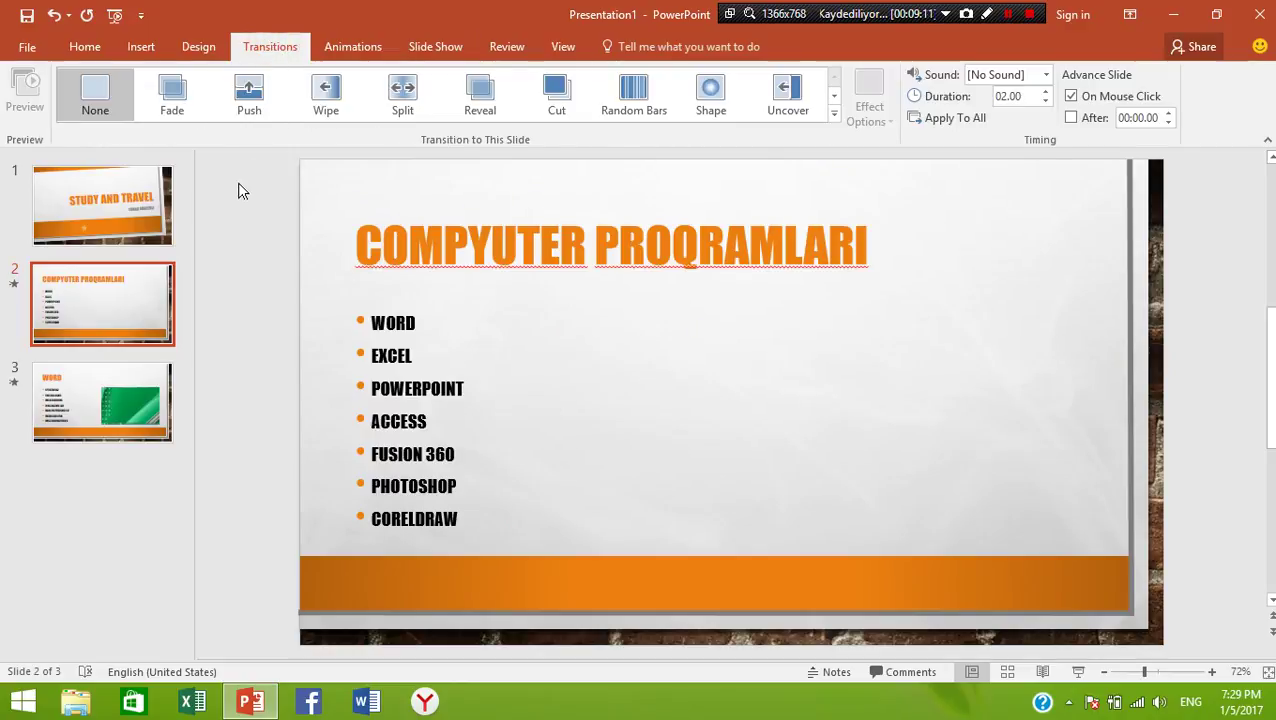
click(834, 112)
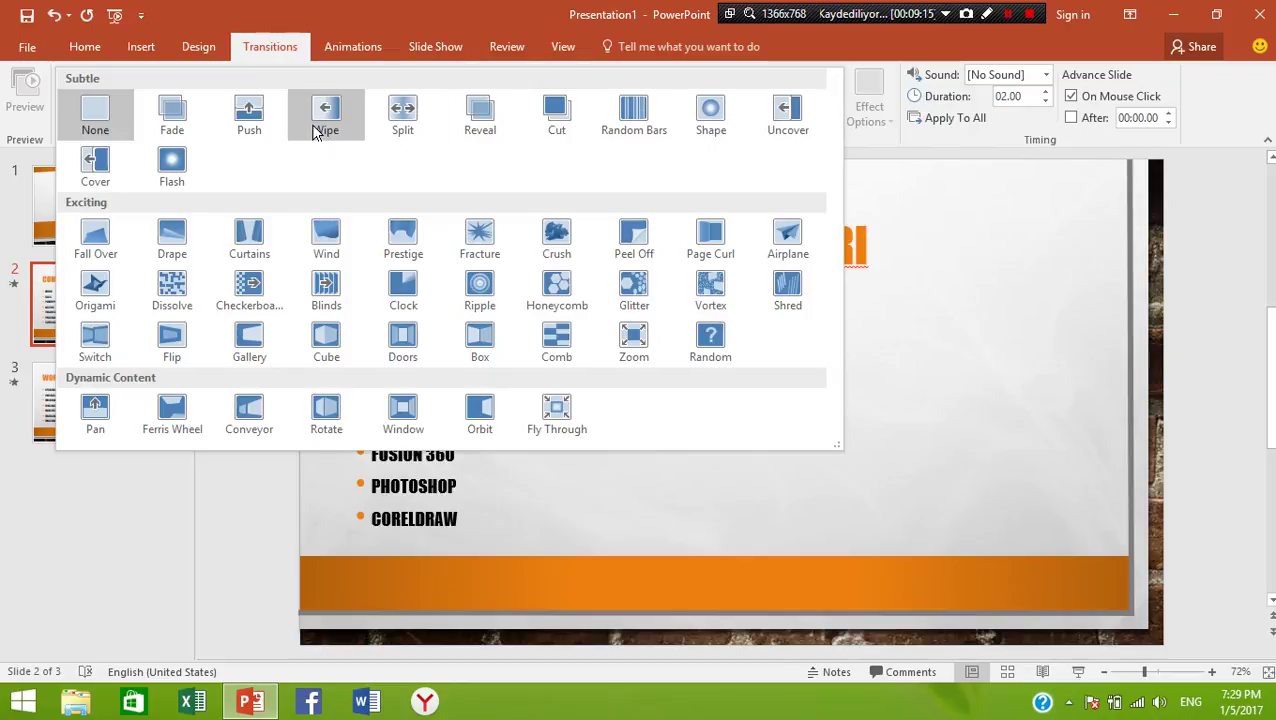
click(281, 132)
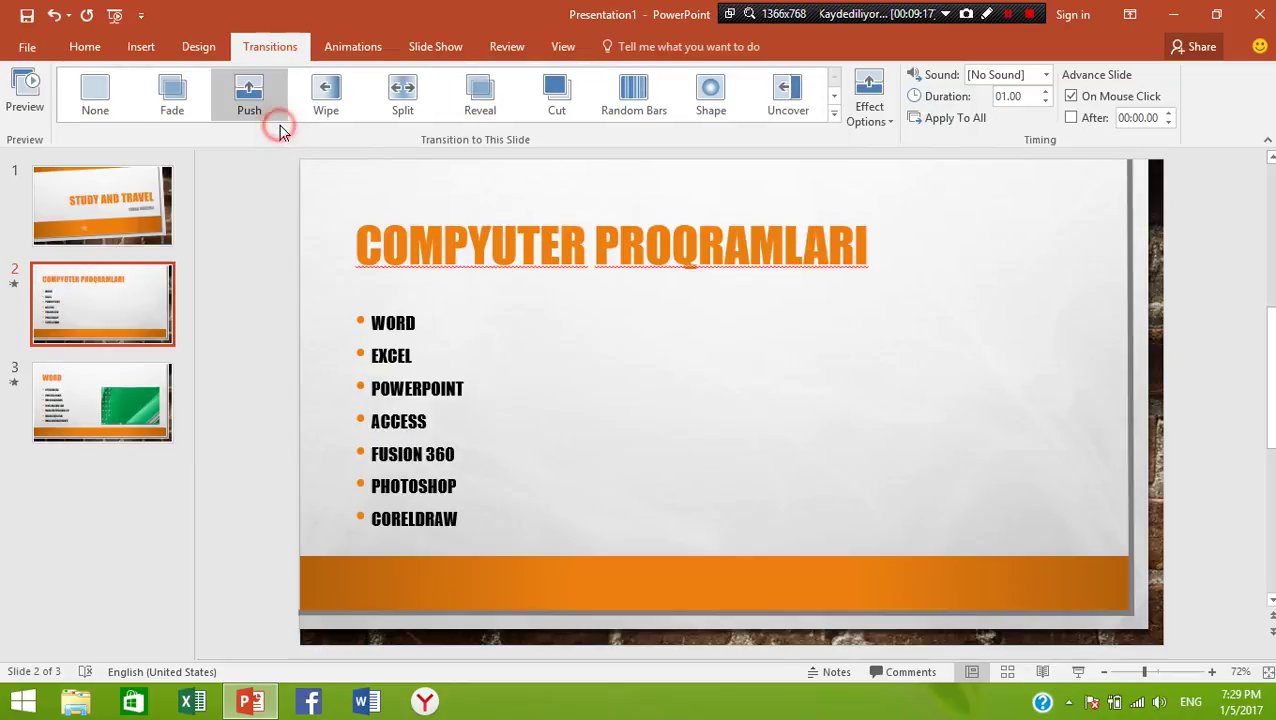
click(20, 112)
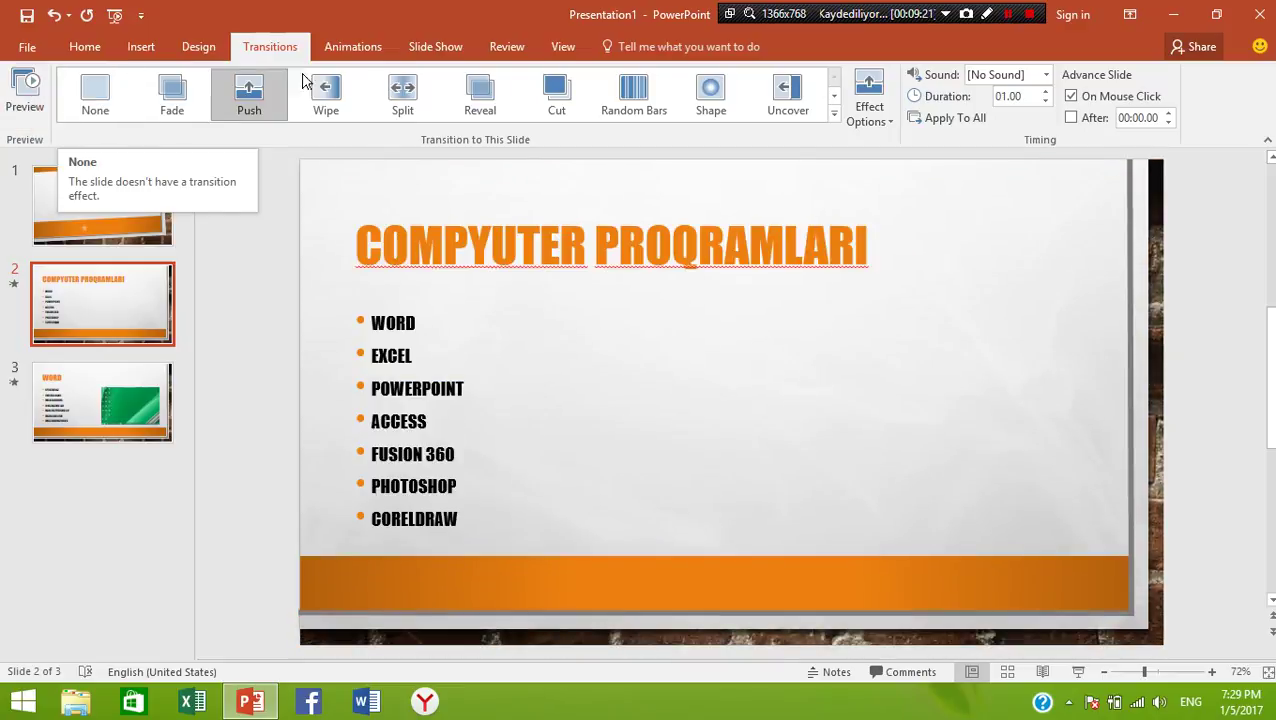
click(324, 92)
click(24, 92)
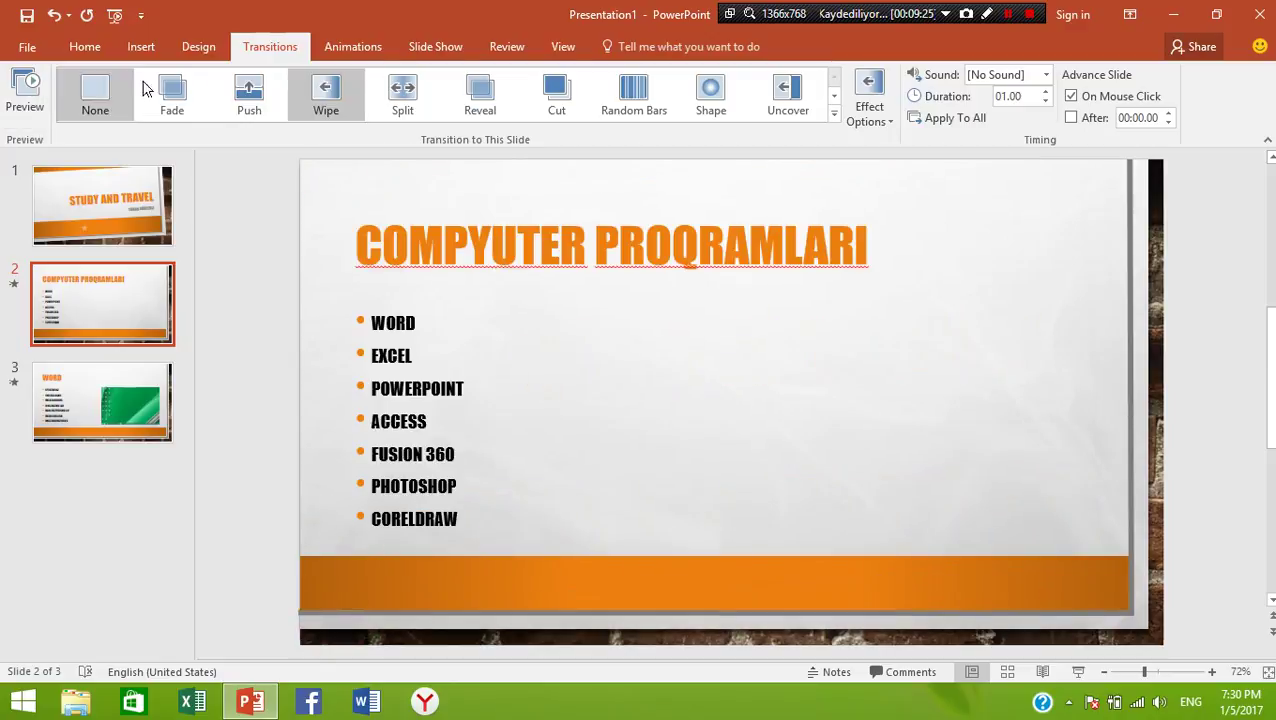
click(410, 88)
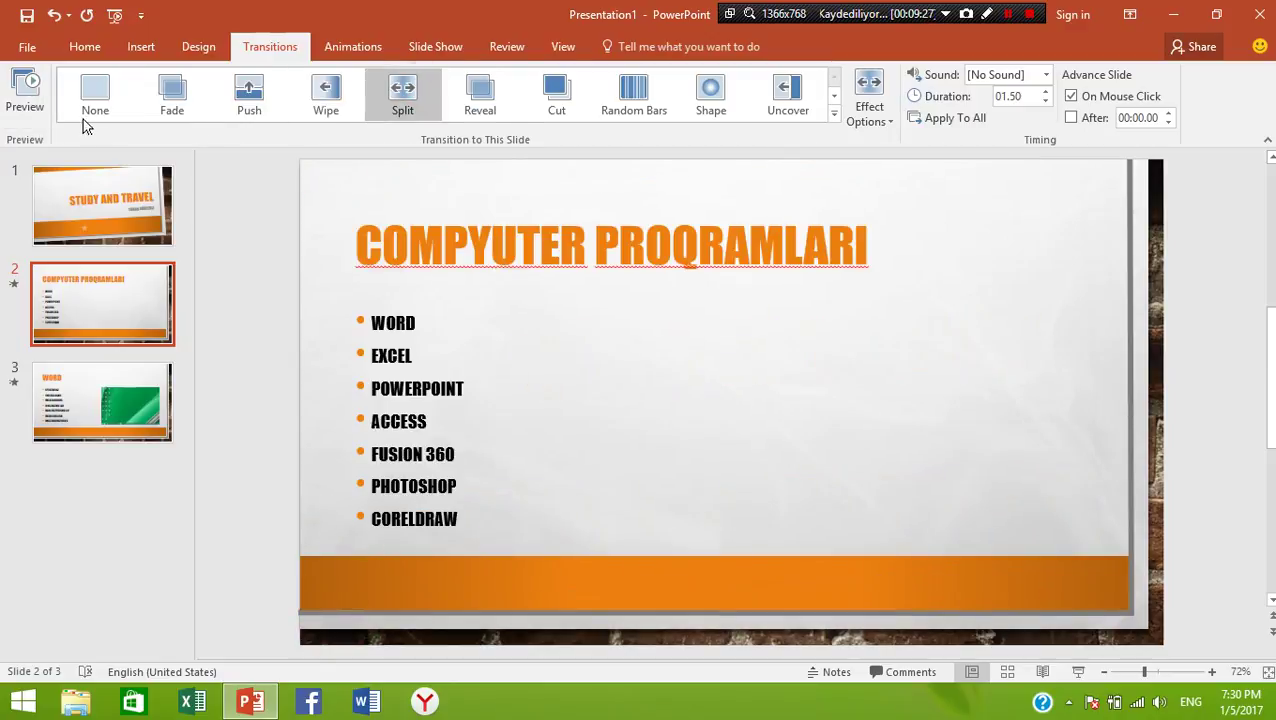
click(40, 95)
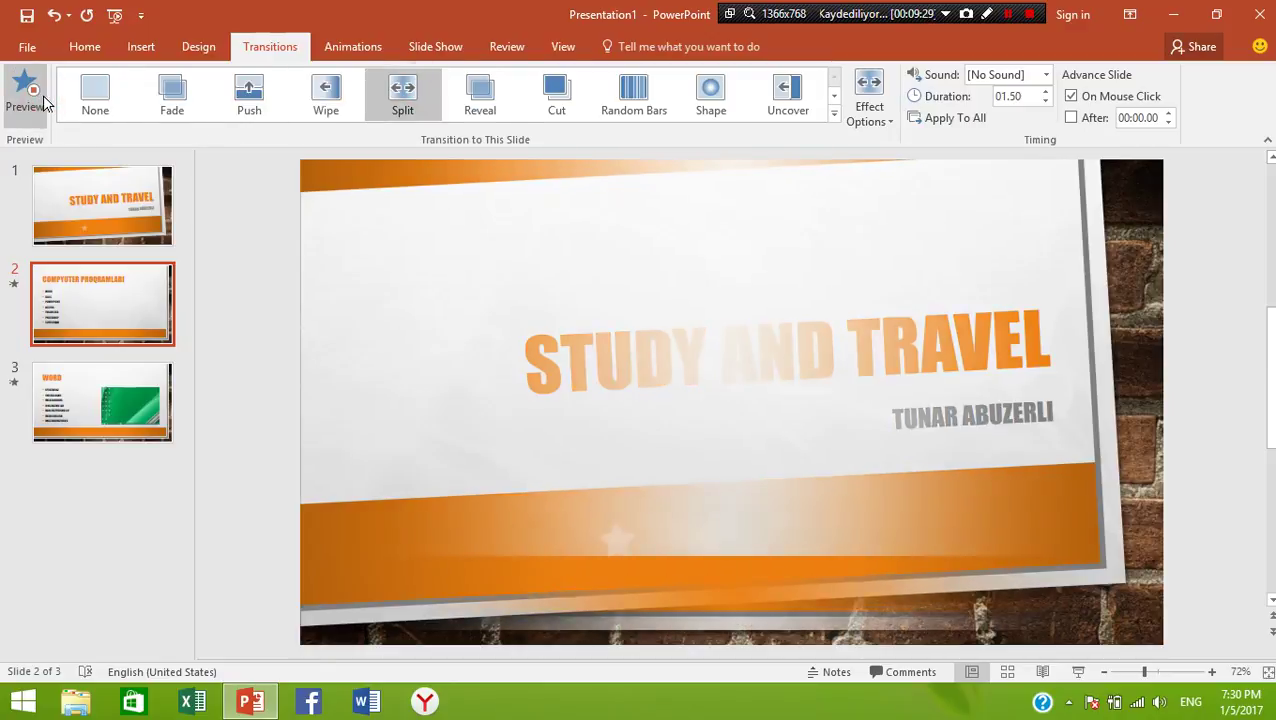
- Settle on Random Bars for slide 2, preview it, and start the slide show from slide 2
click(640, 98)
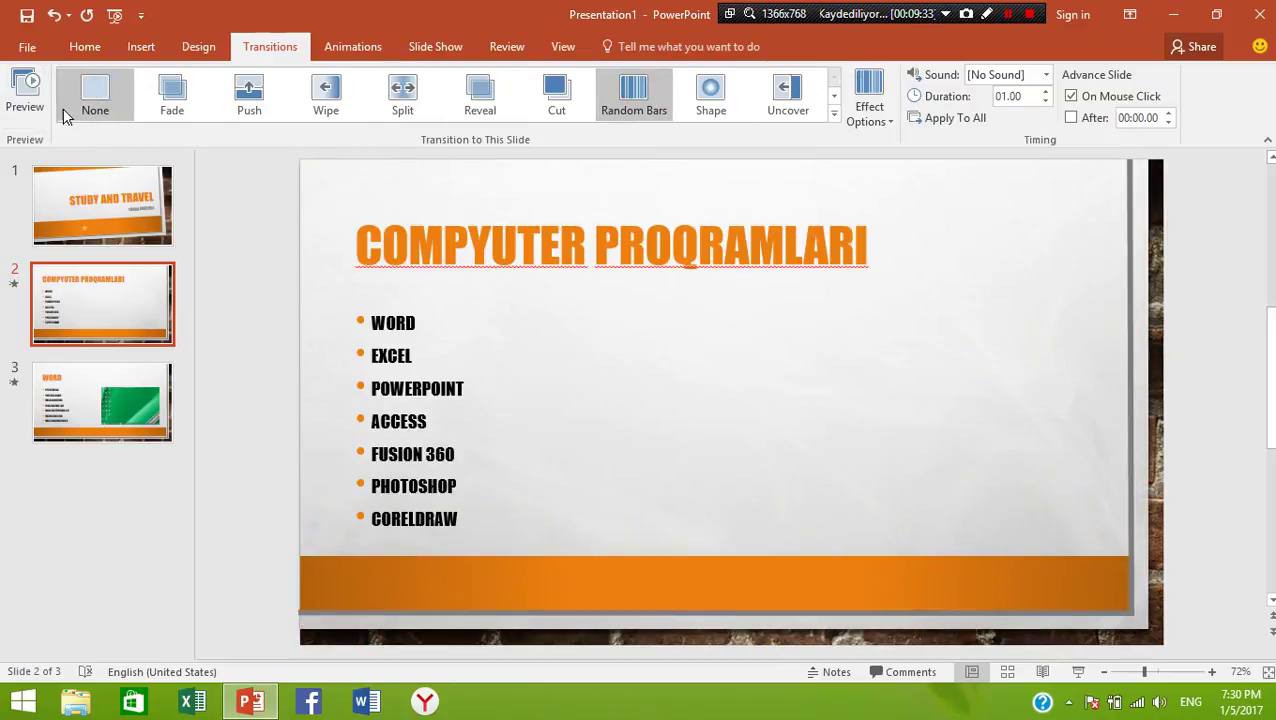
click(35, 98)
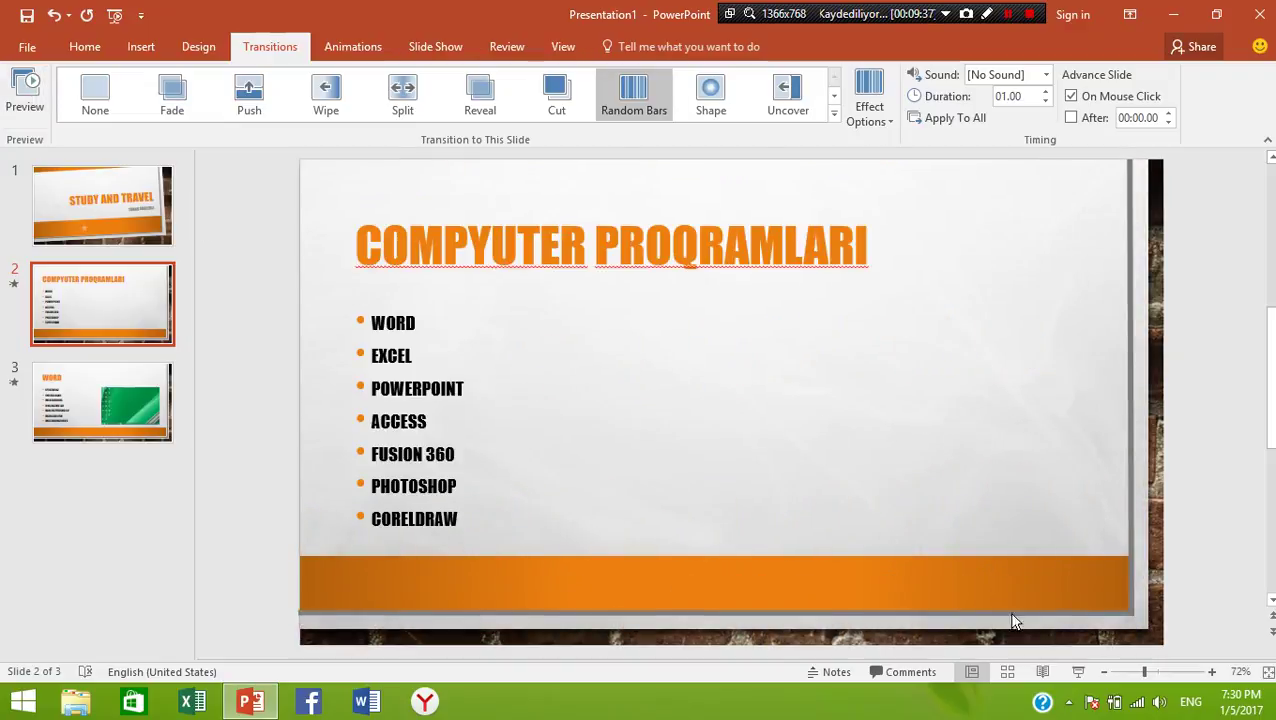
click(1077, 672)
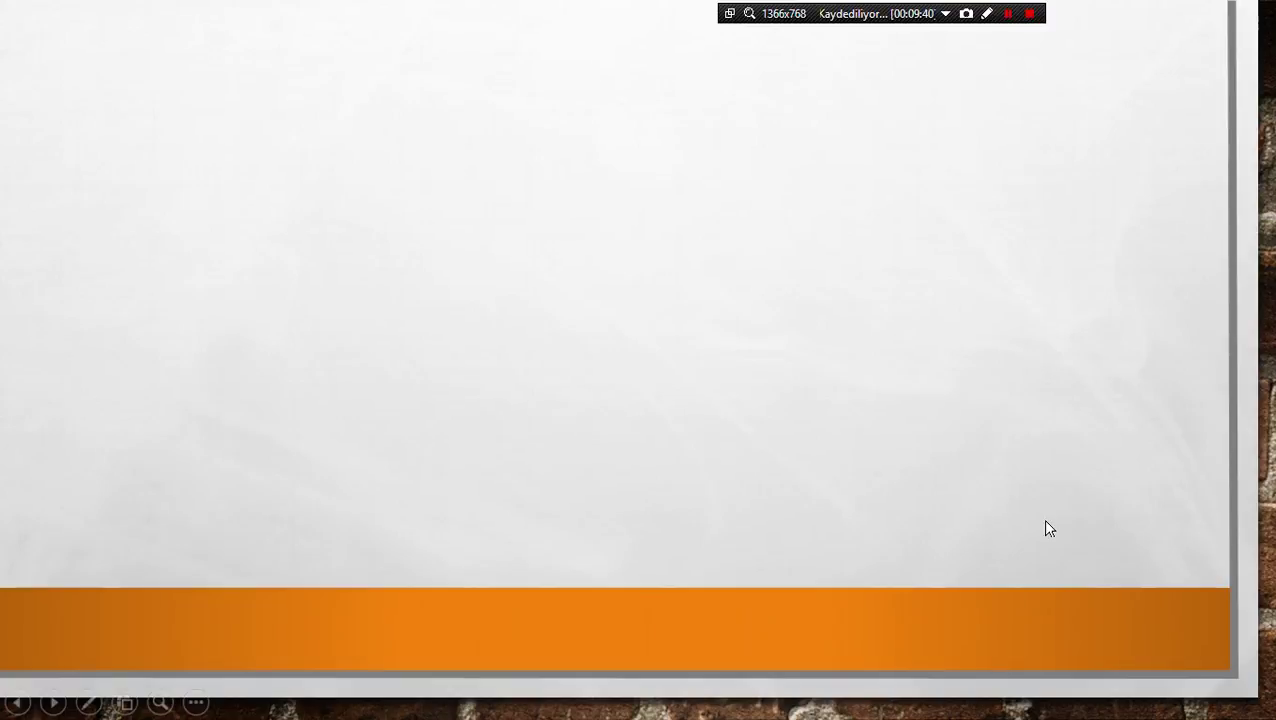
- Fly in slide 2's title and bullets WORD, EXCEL, POWERPOINT, ACCESS, FUSION 360, PHOTOSHOP, CORELDRAW
click(1045, 521)
click(1045, 528)
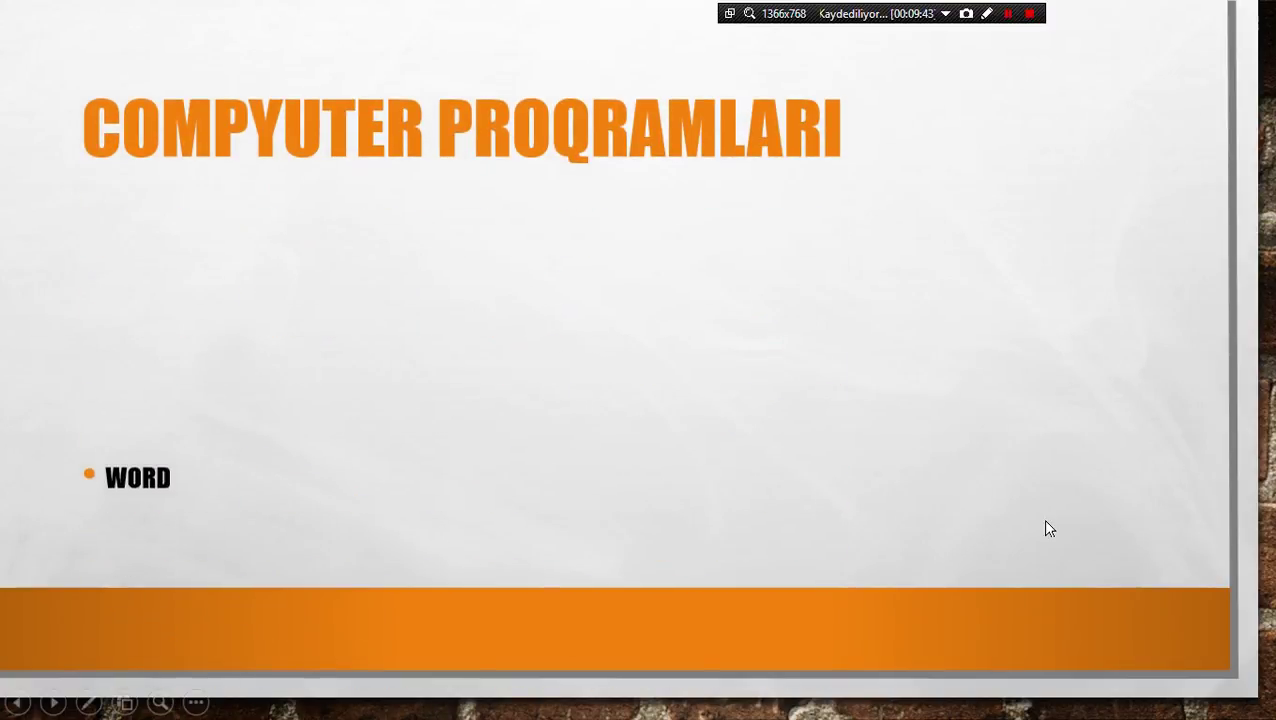
click(1045, 528)
click(1045, 528)
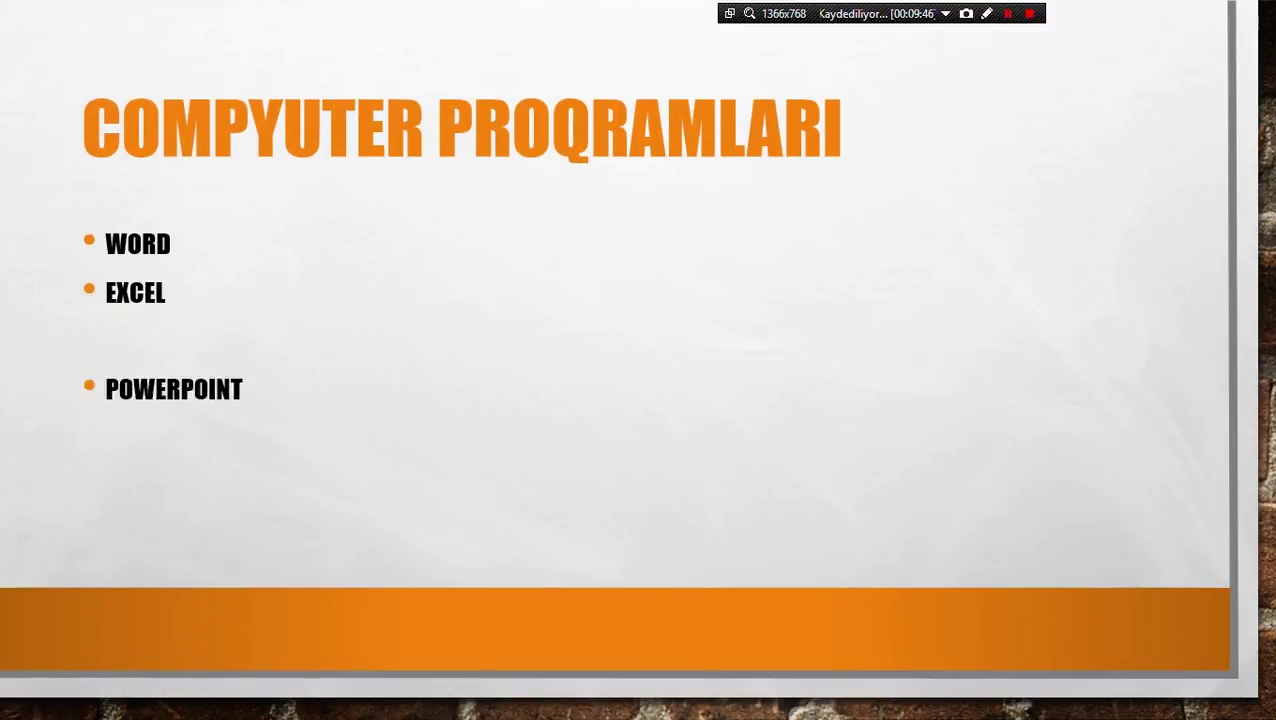
click(1045, 528)
click(1045, 528)
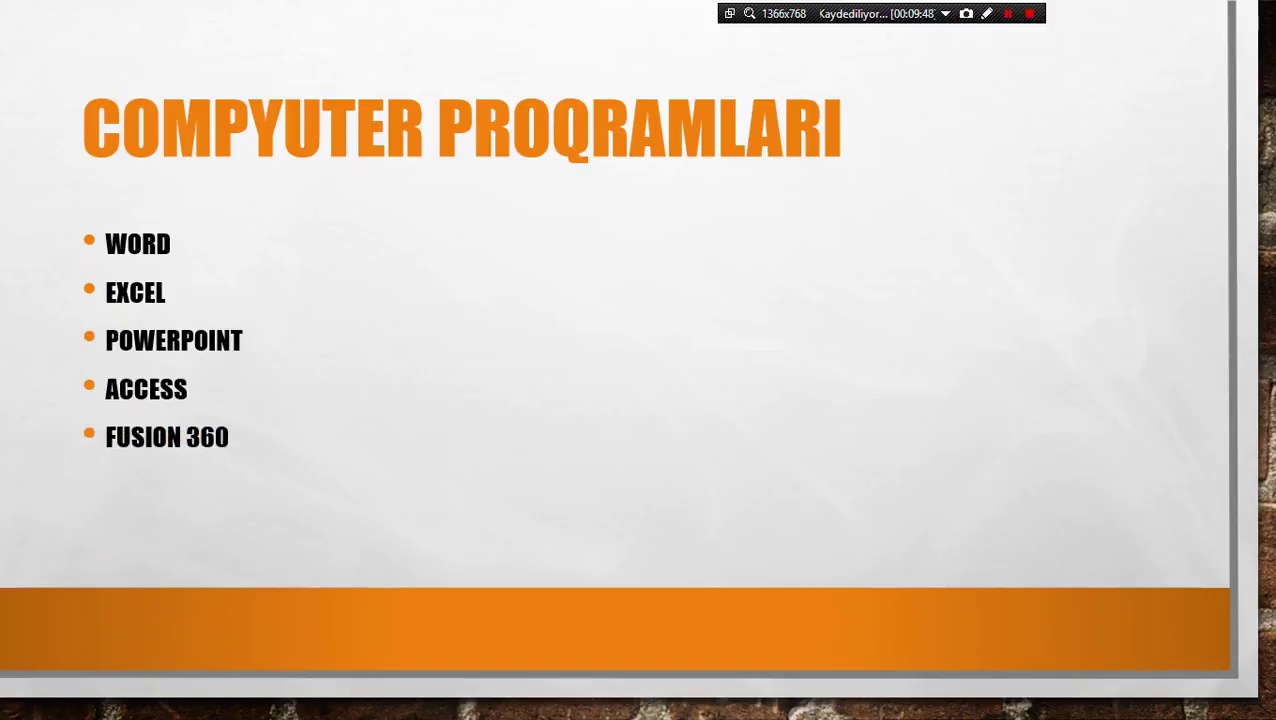
key(Right)
key(Right)
key(Right)
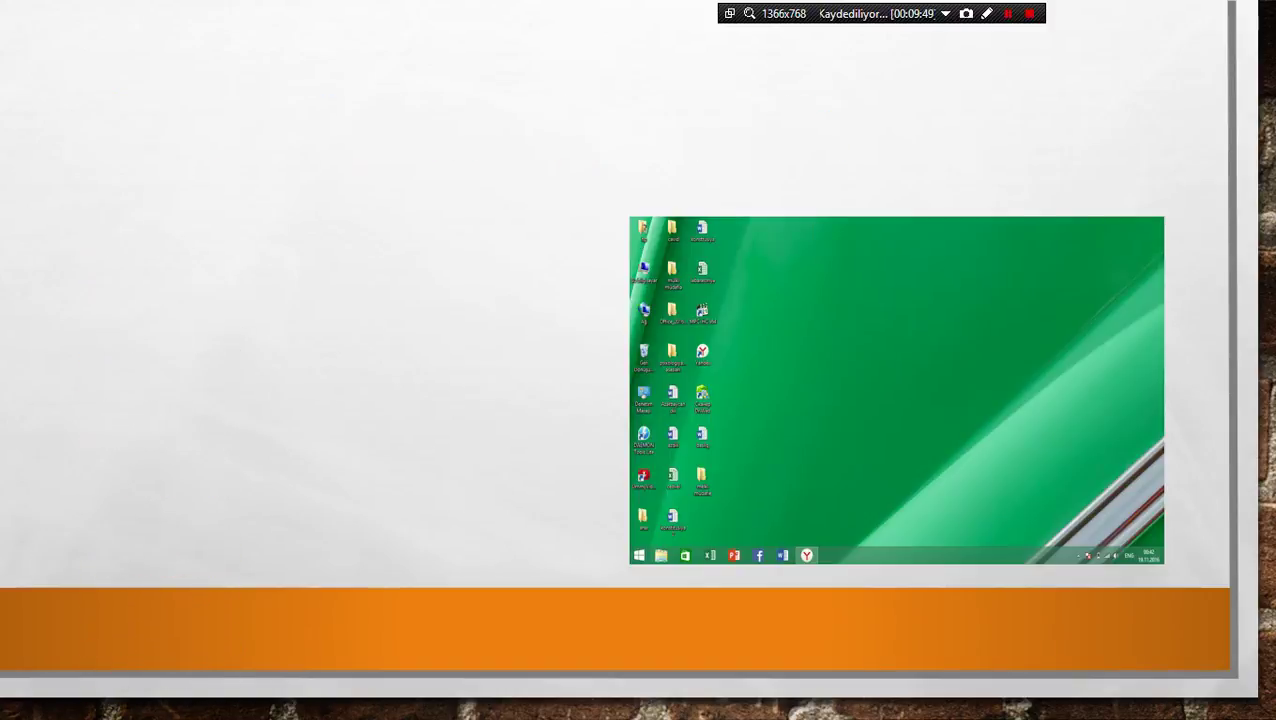
- Play the WORD slide's fly-in animations, then exit the finished show to normal view
key(Right)
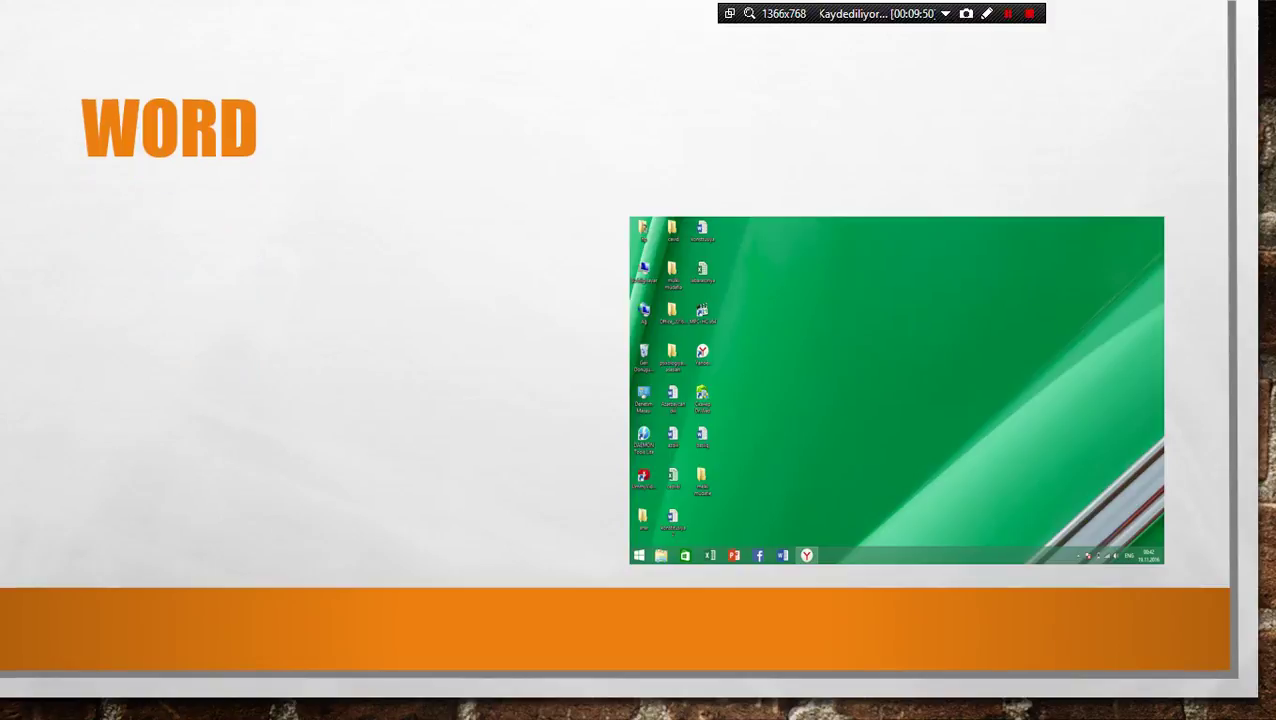
key(Right)
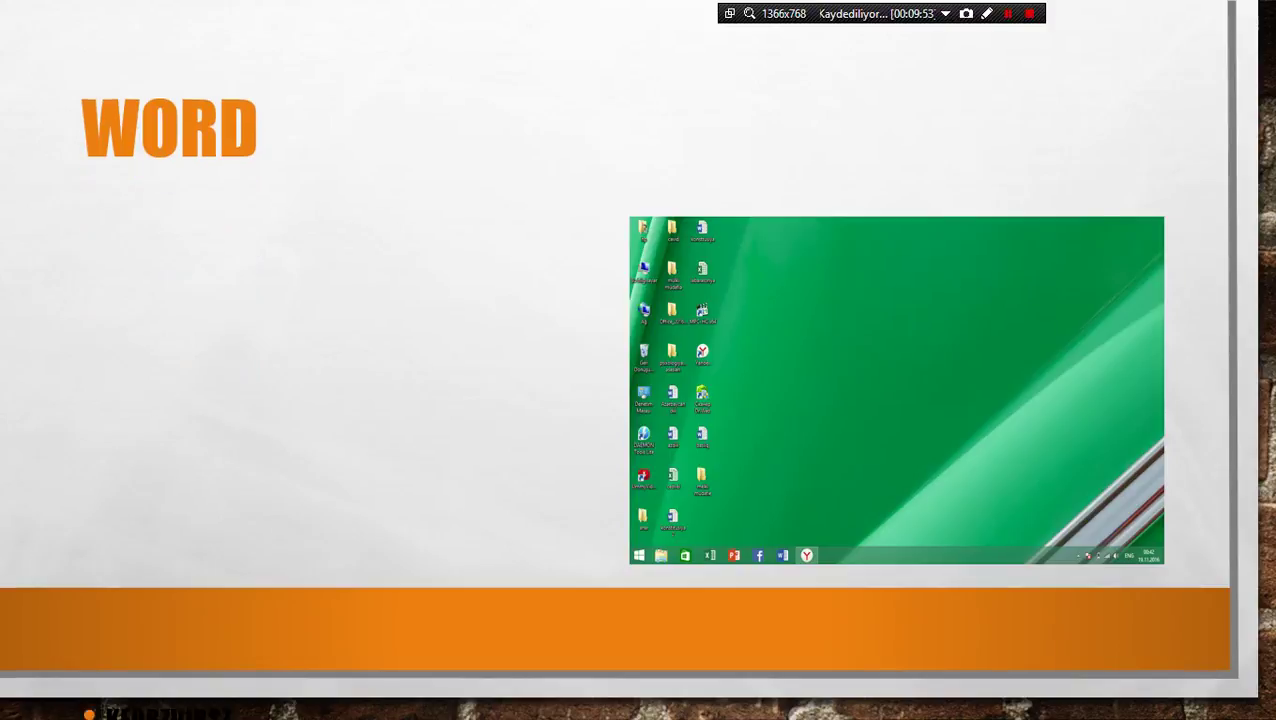
key(Right)
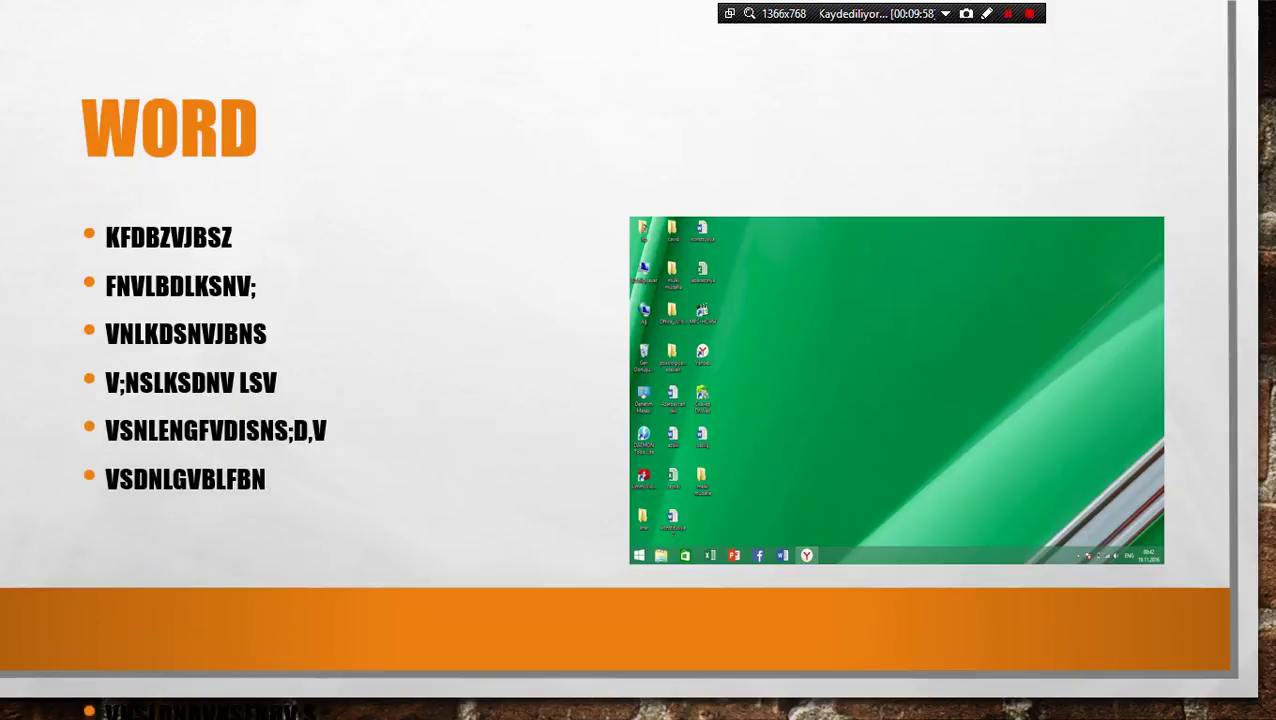
click(1046, 522)
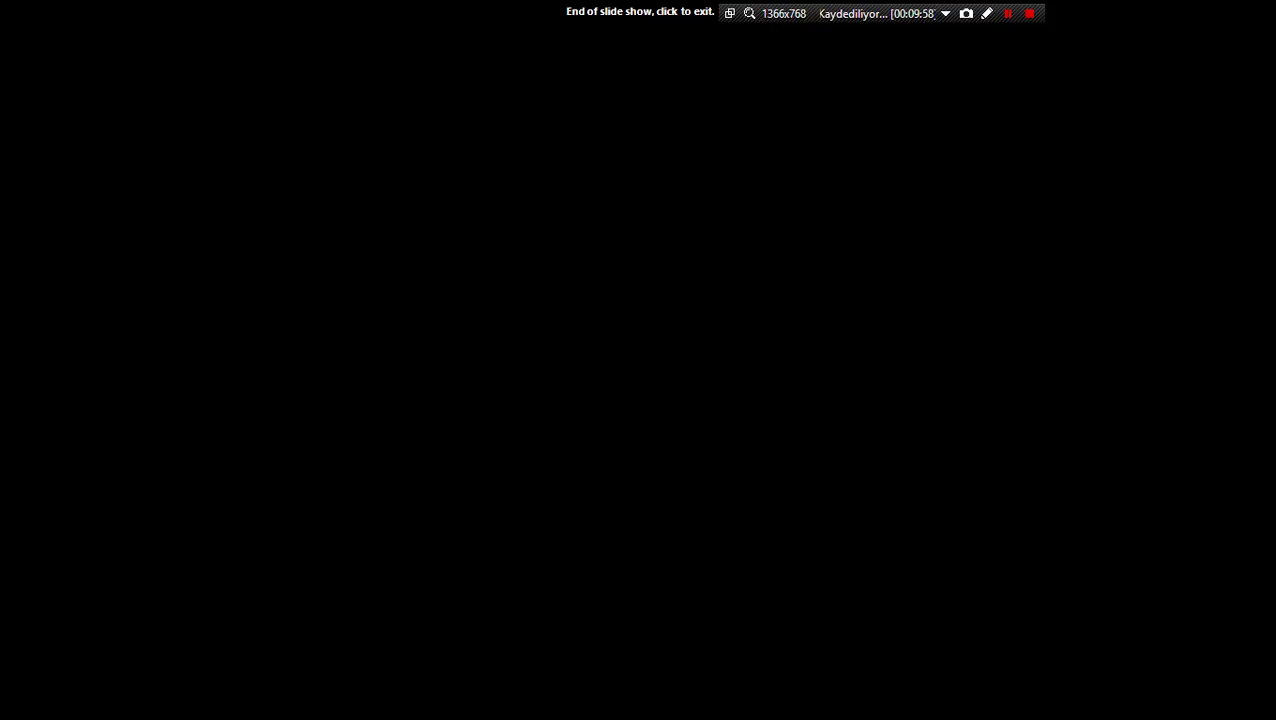
click(1046, 522)
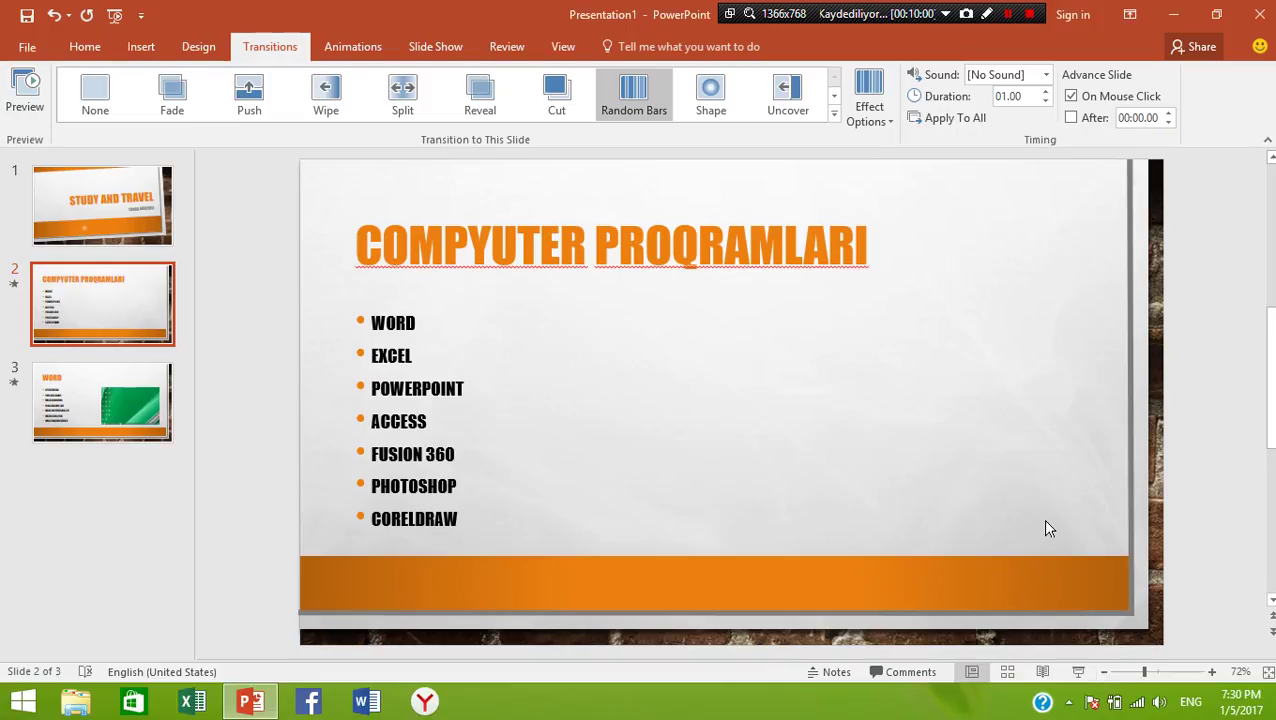
- Run the slide show from the Study and Travel slide, advance once, then end it with Esc
click(52, 208)
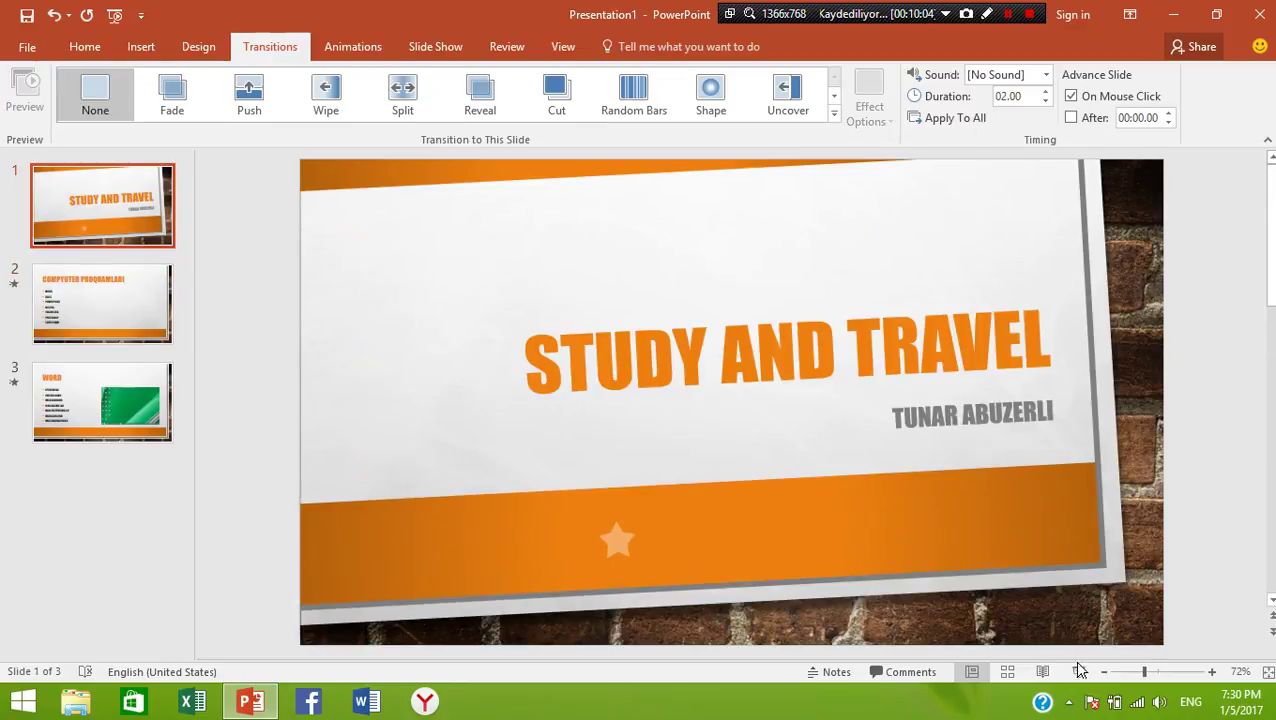
click(1078, 671)
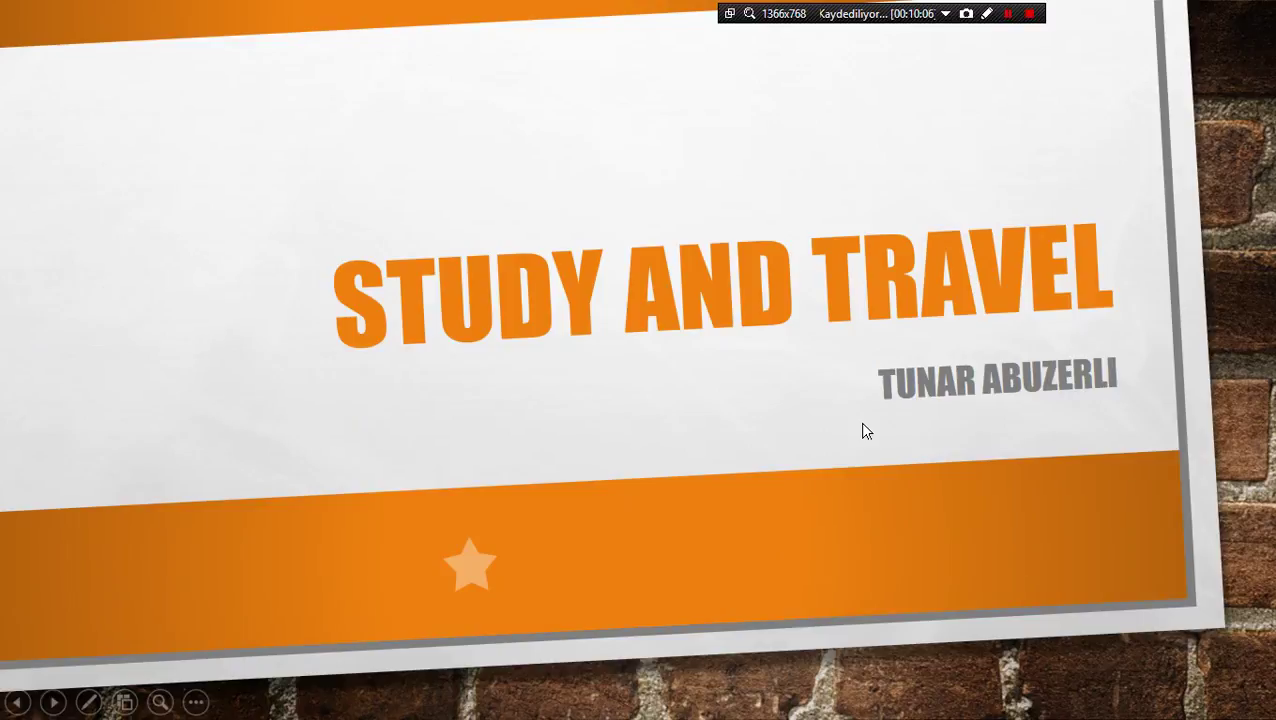
click(866, 431)
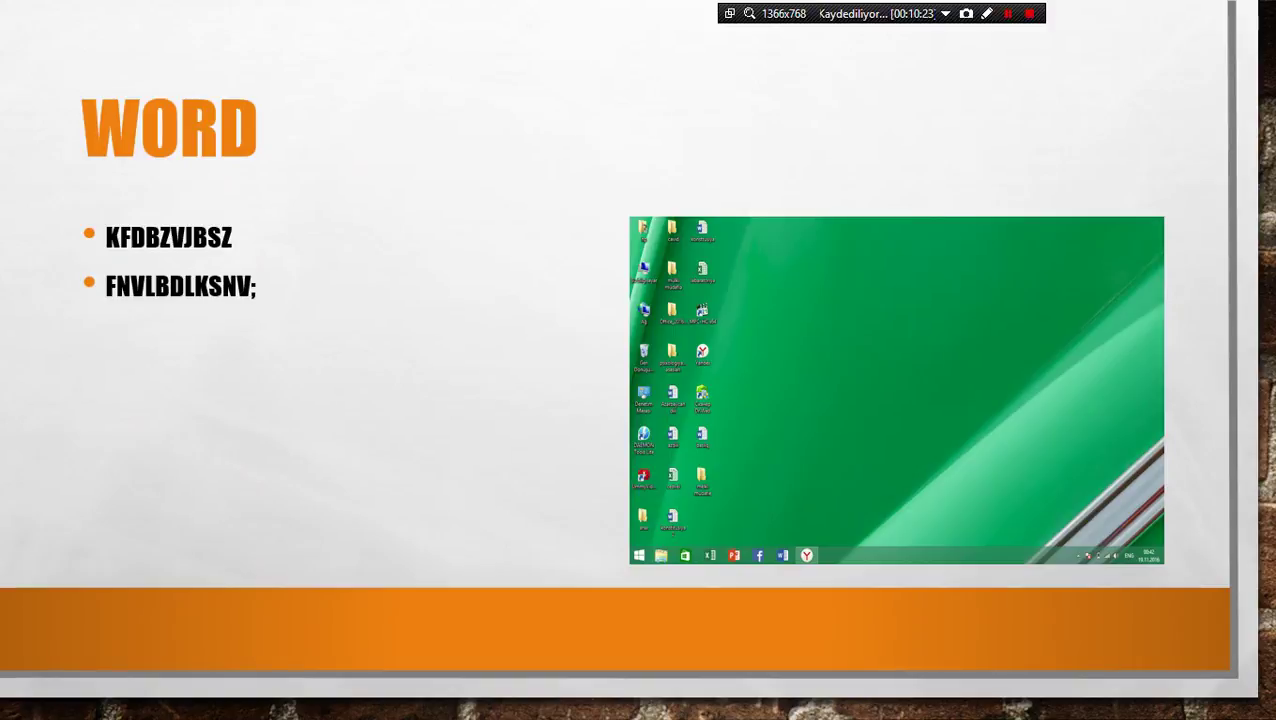
key(Escape)
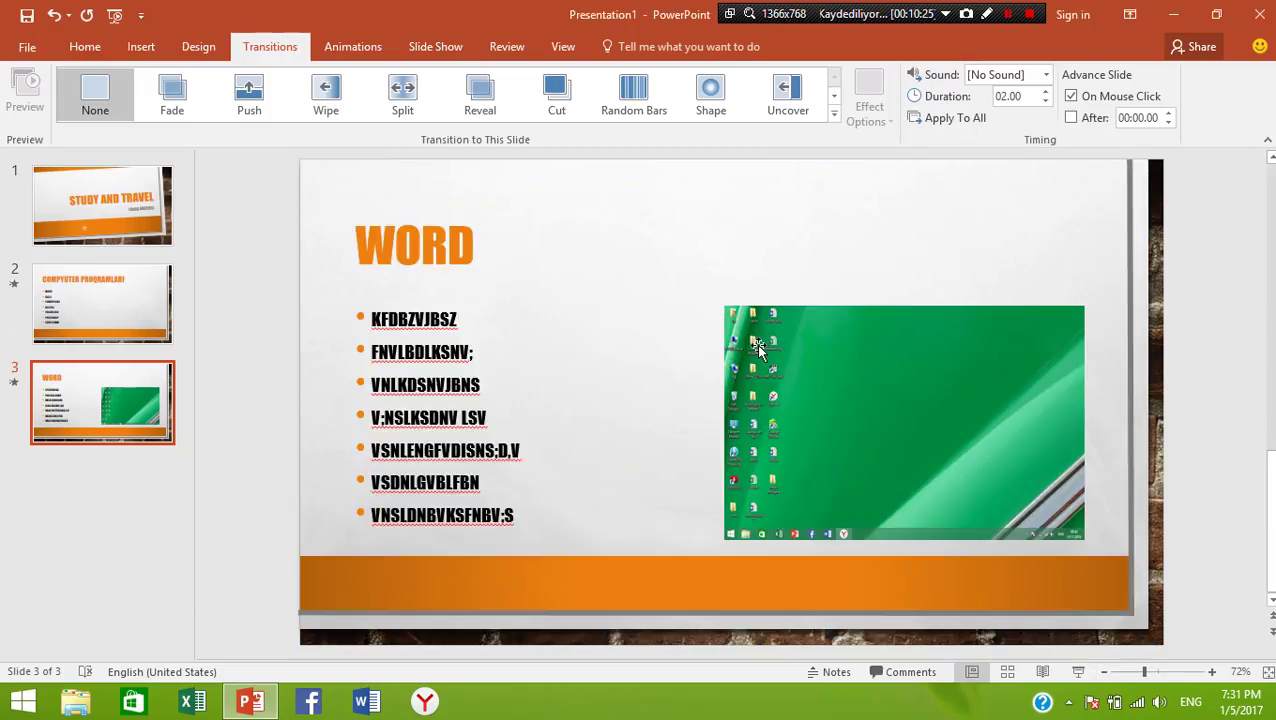
- Select the STUDY AND TRAVEL title slide and show the Home tab's formatting commands
click(43, 207)
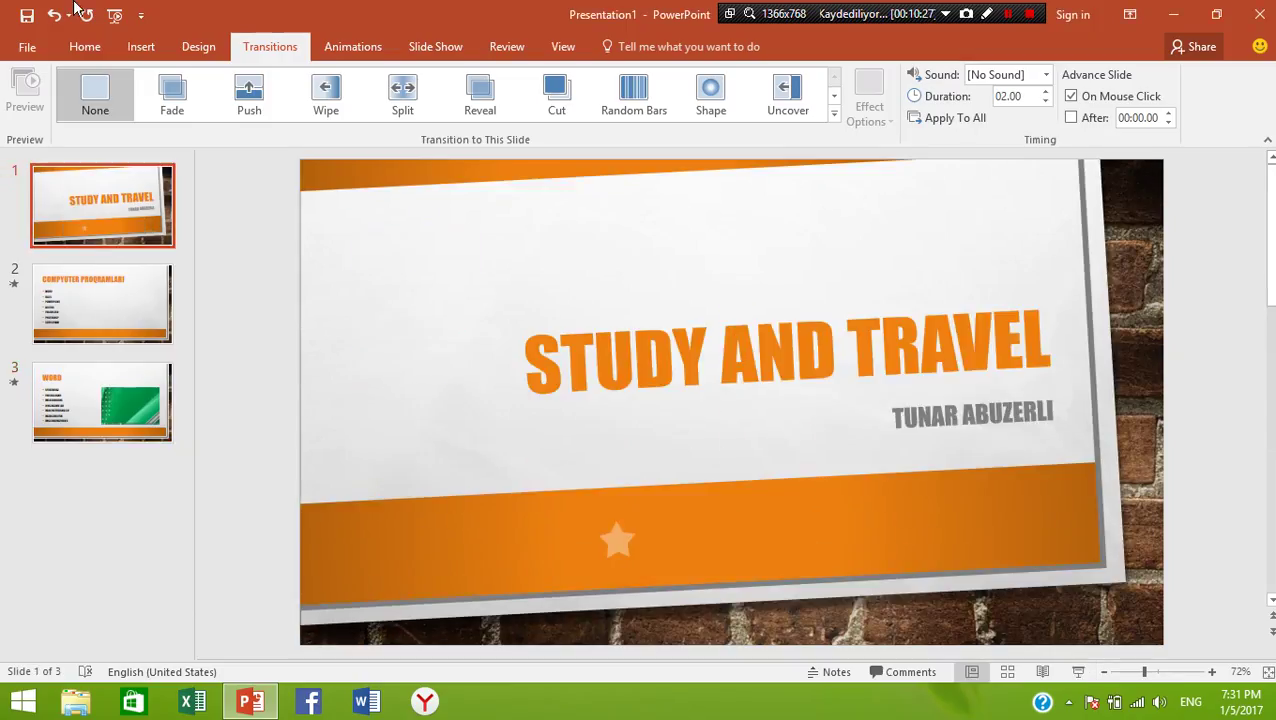
click(87, 52)
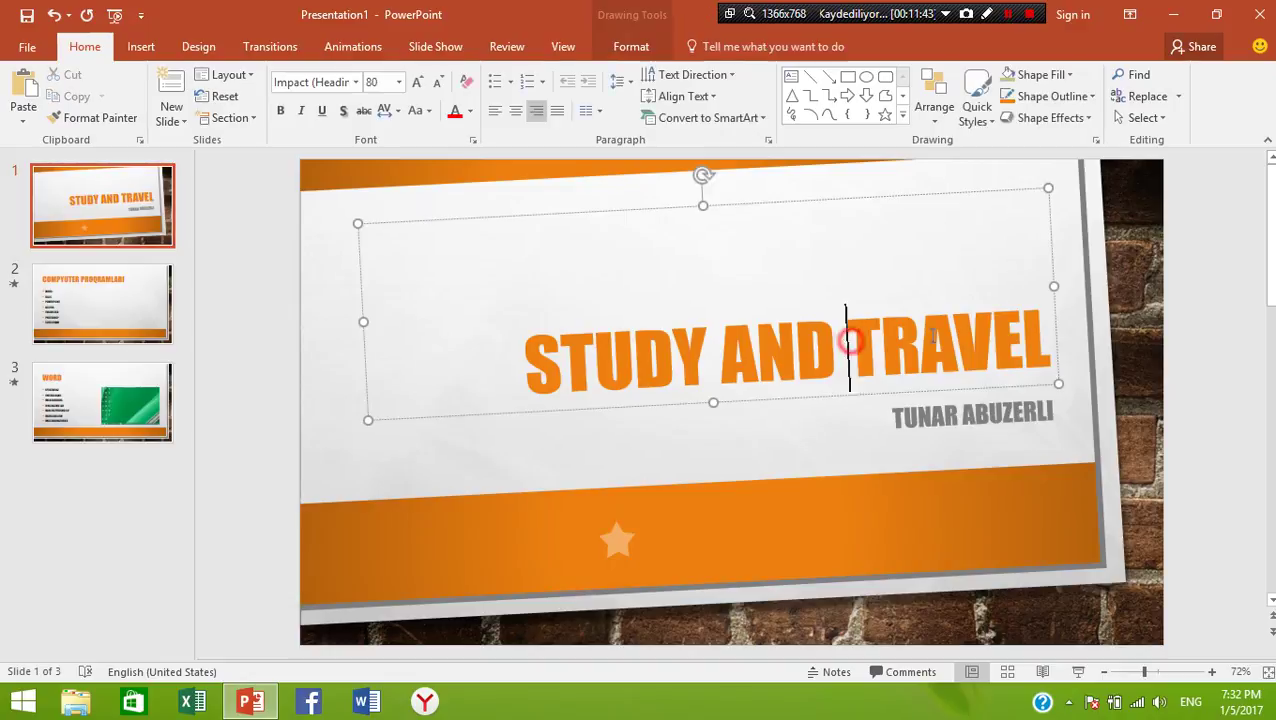
drag(845, 342, 1050, 335)
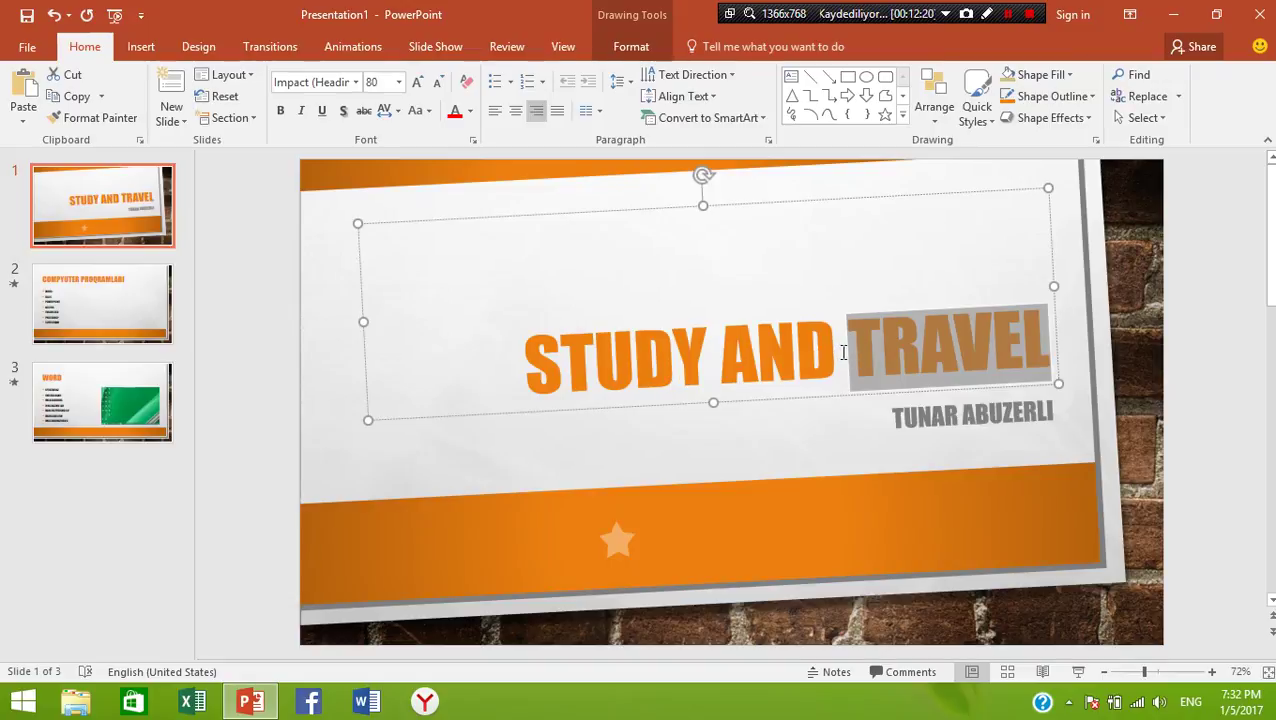
click(885, 345)
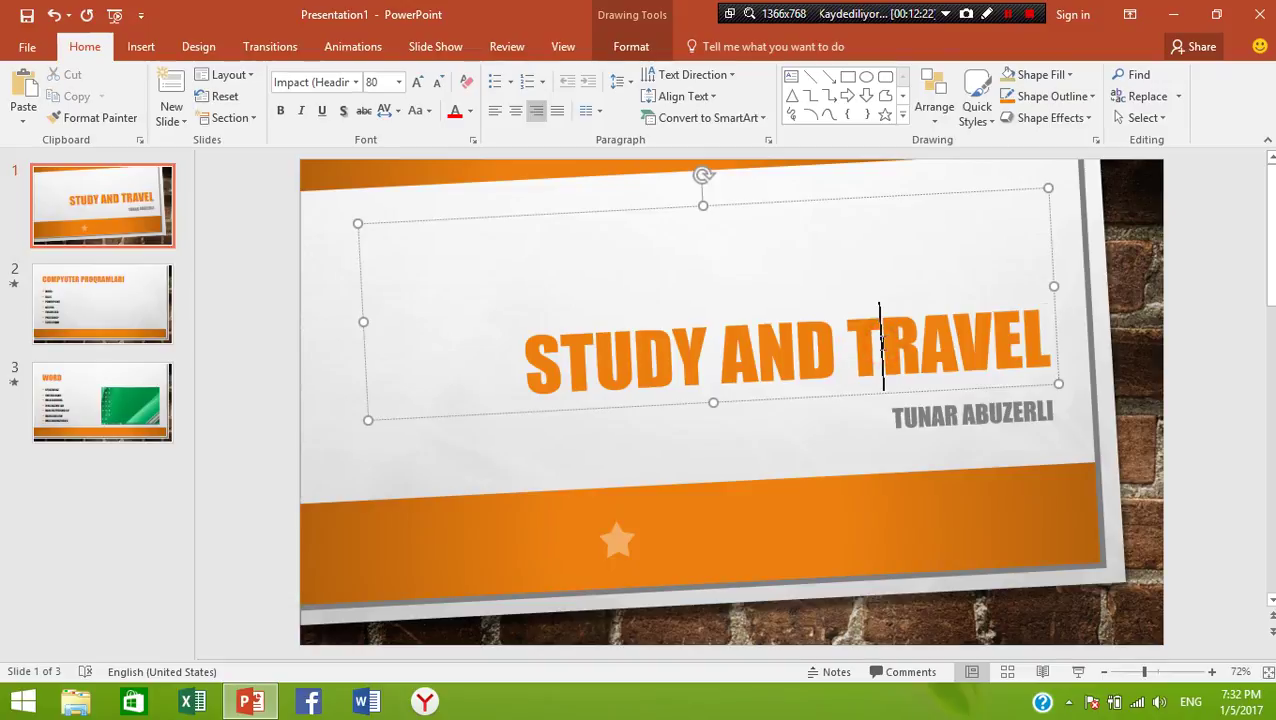
click(857, 347)
click(786, 430)
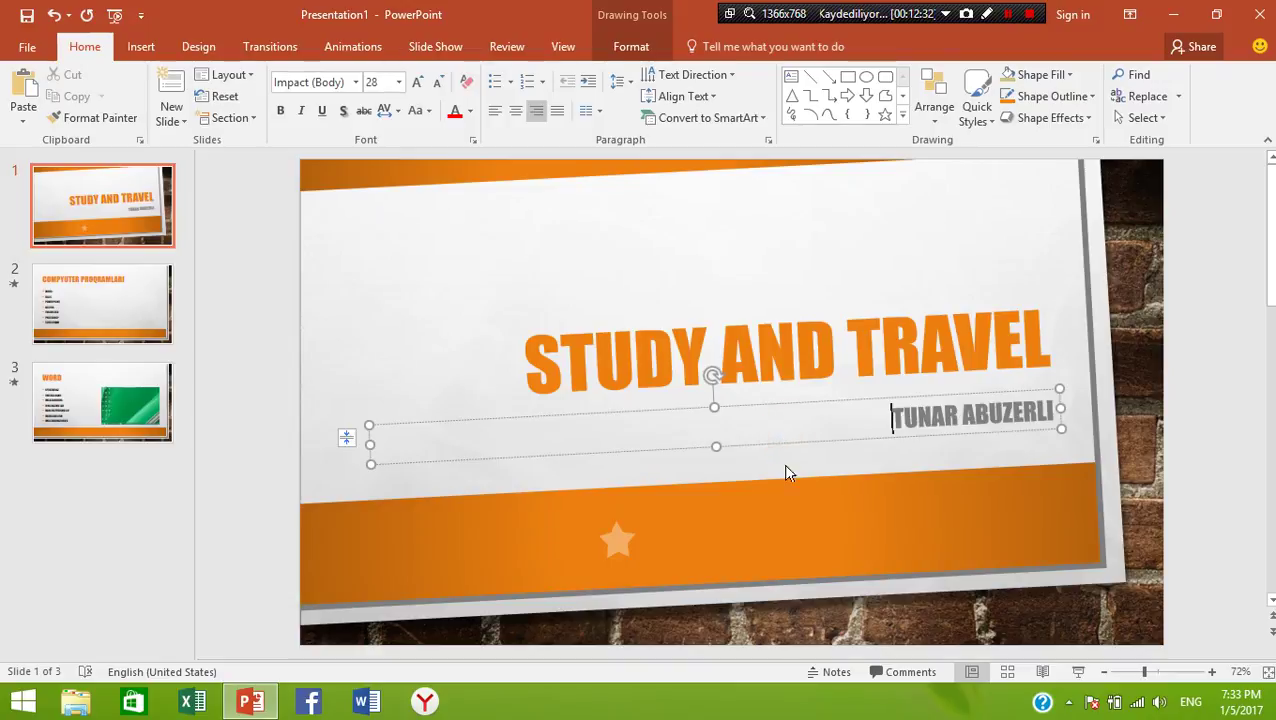
click(790, 481)
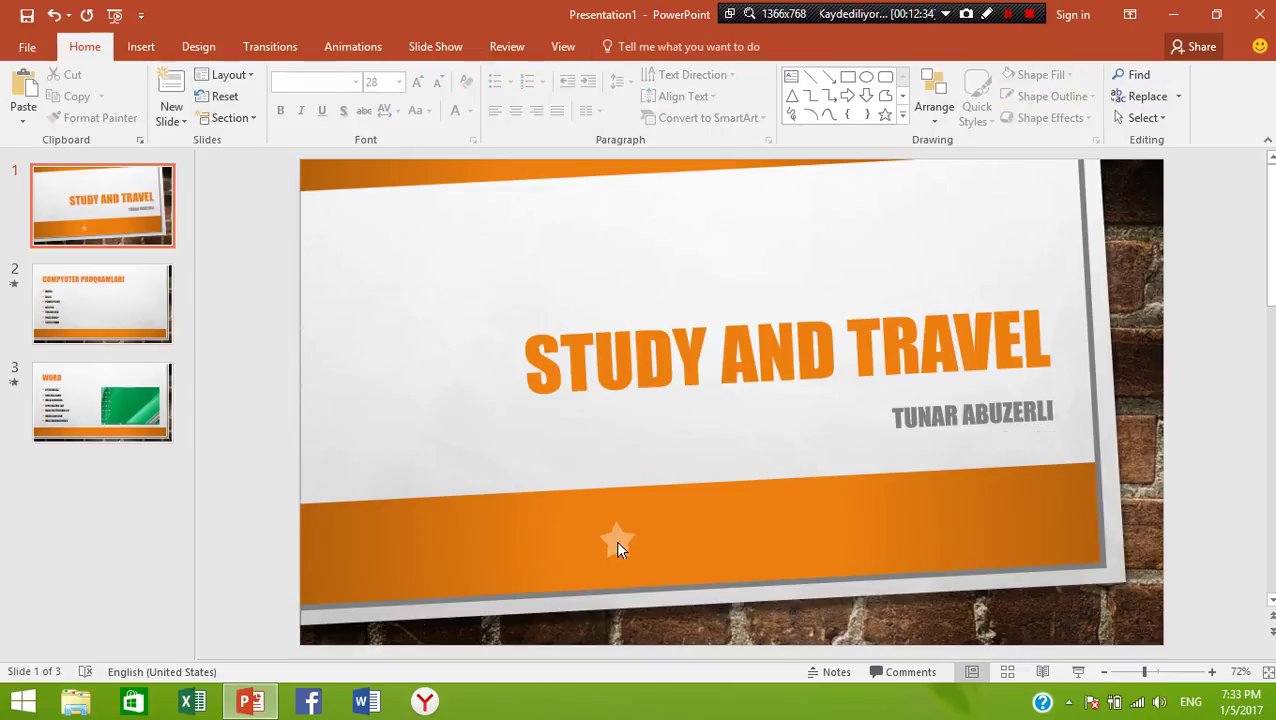